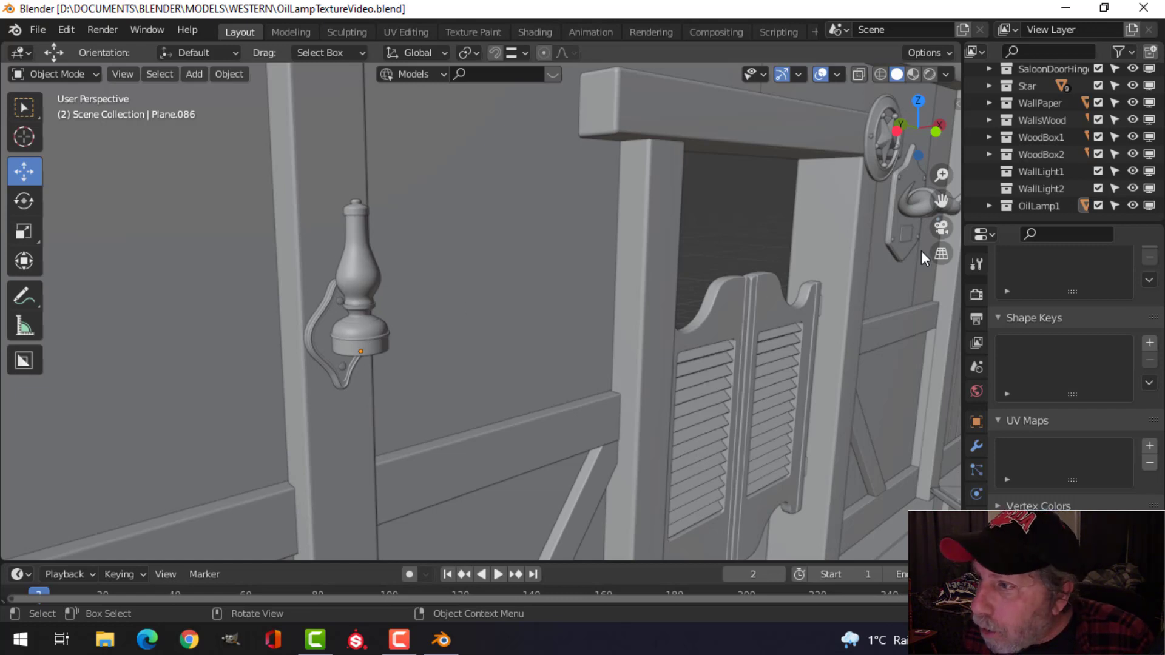
# Select every object in the OilLamp1 collection and isolate it in Local view
pyautogui.click(1044, 207)
pyautogui.rightClick(1043, 206)
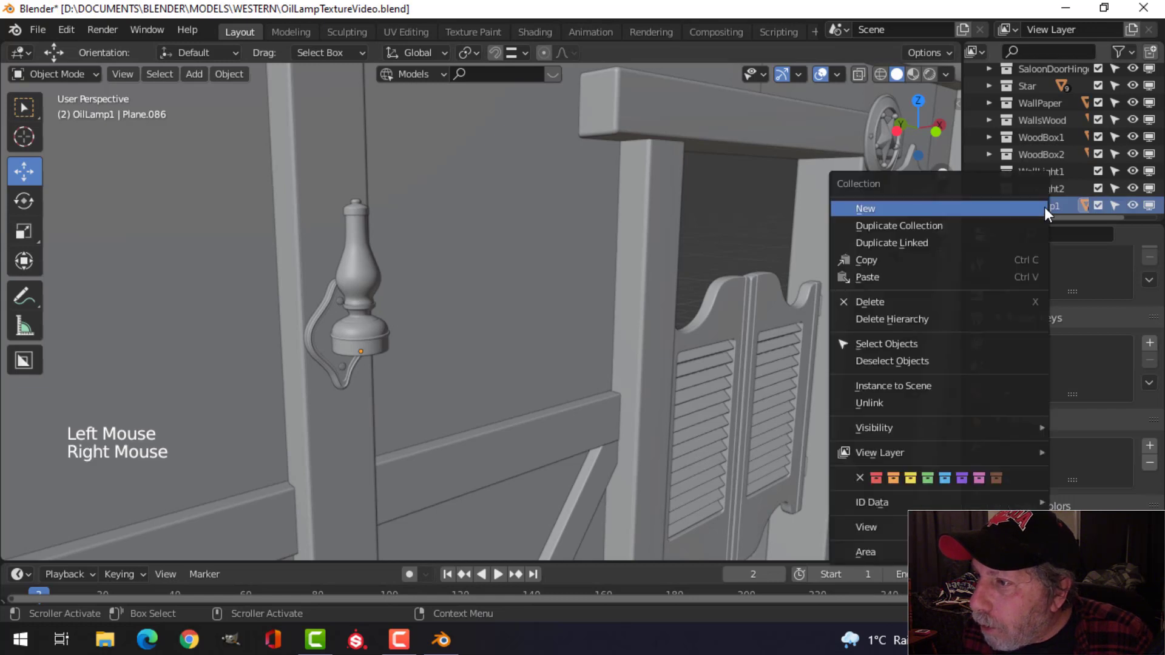
pyautogui.click(881, 343)
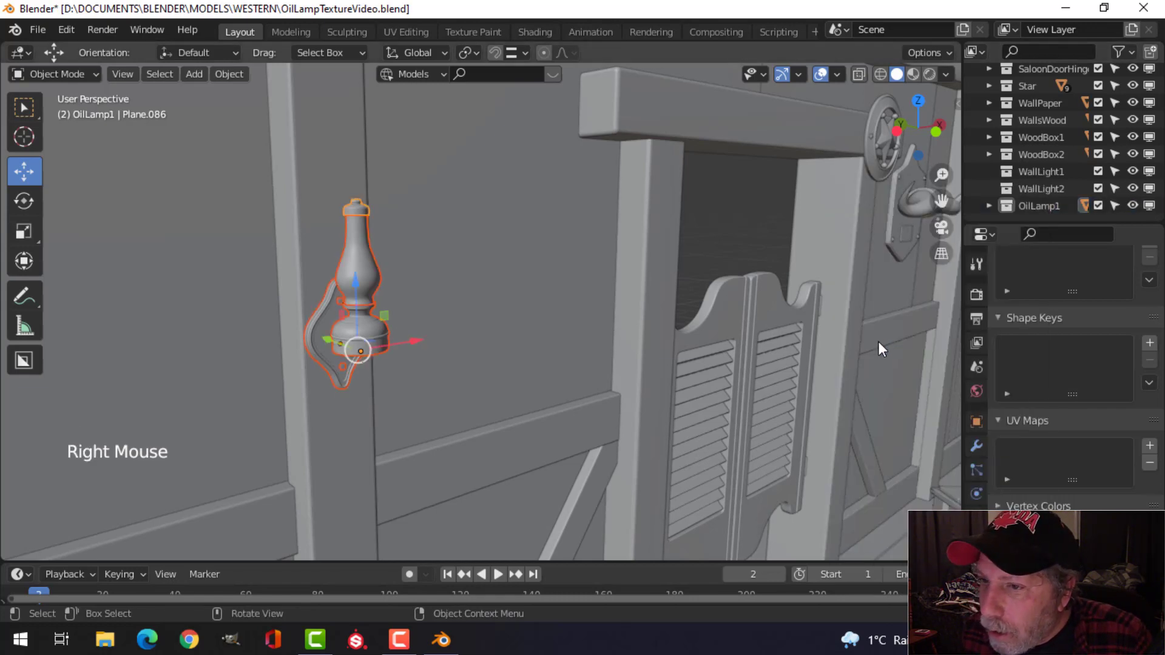
pyautogui.press('/')
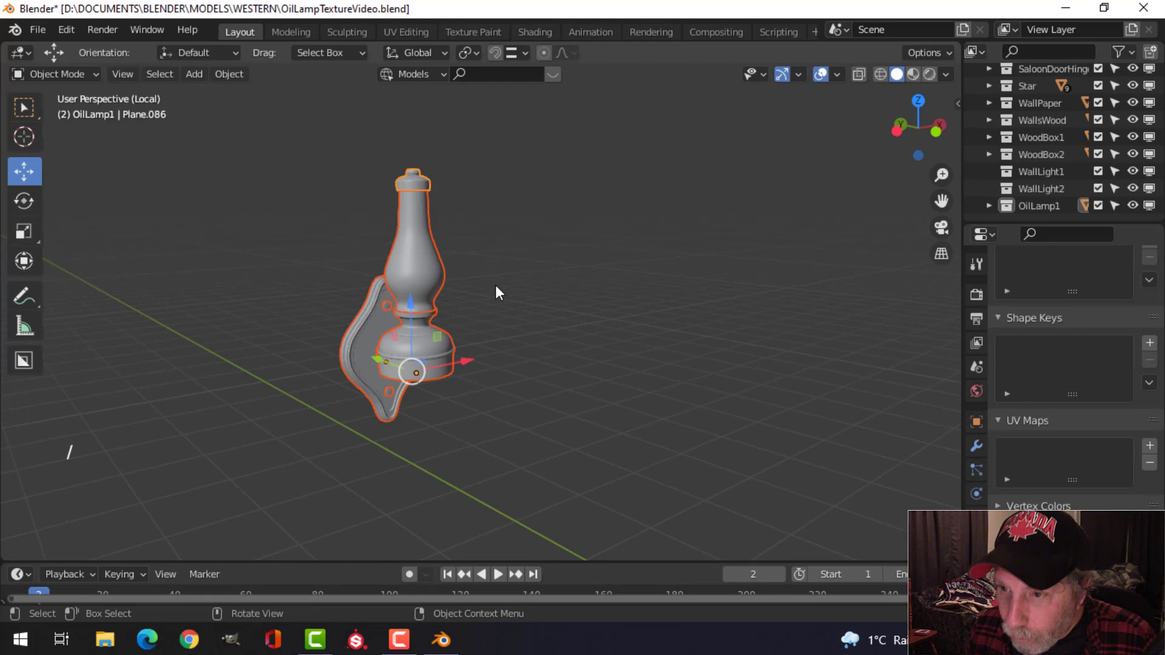
pyautogui.moveTo(537, 337); pyautogui.dragTo(497, 331, button='middle')
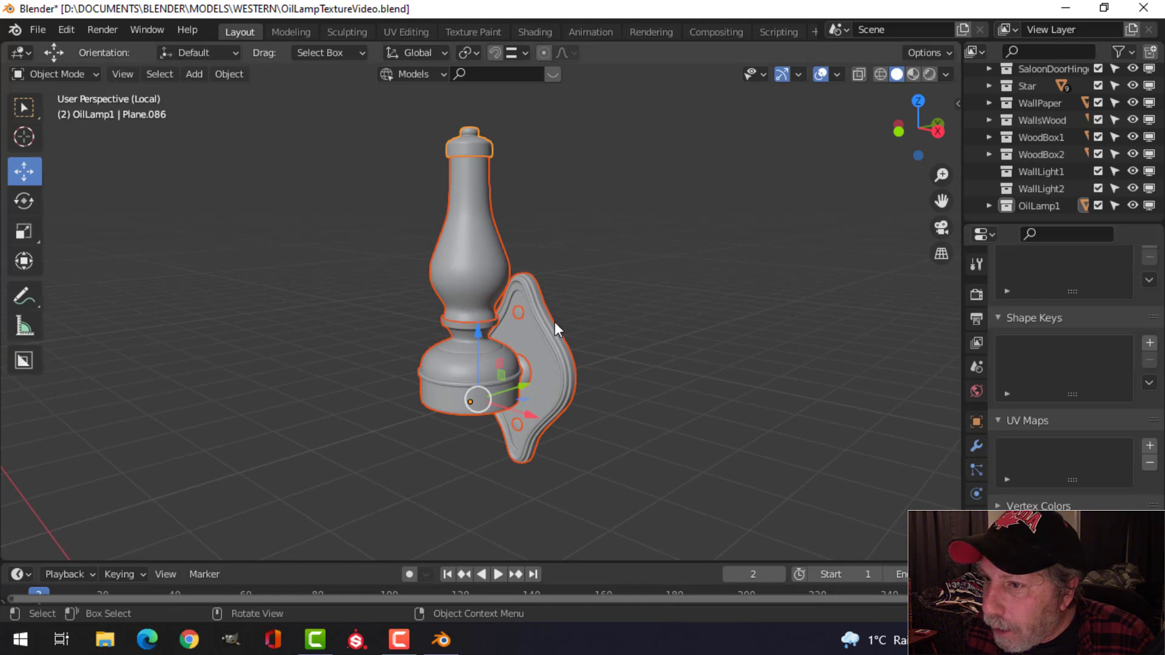
# Check that the chimney, cap, wall plate and base have no UV maps, then select all parts
pyautogui.click(477, 153)
pyautogui.click(1078, 431)
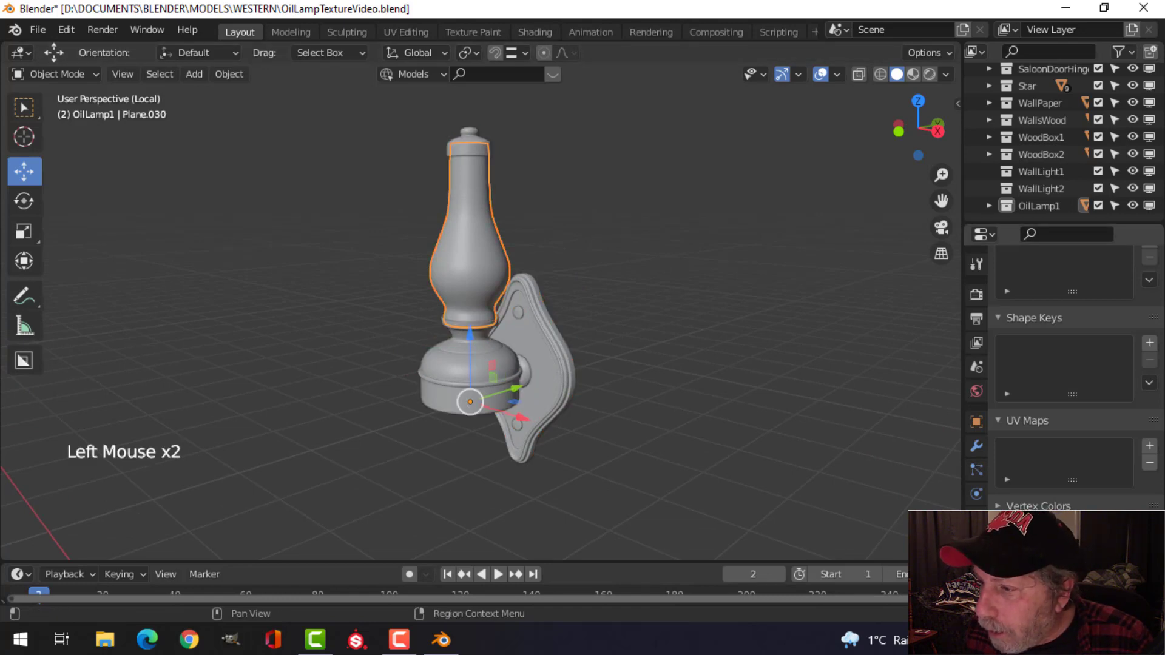
pyautogui.click(471, 146)
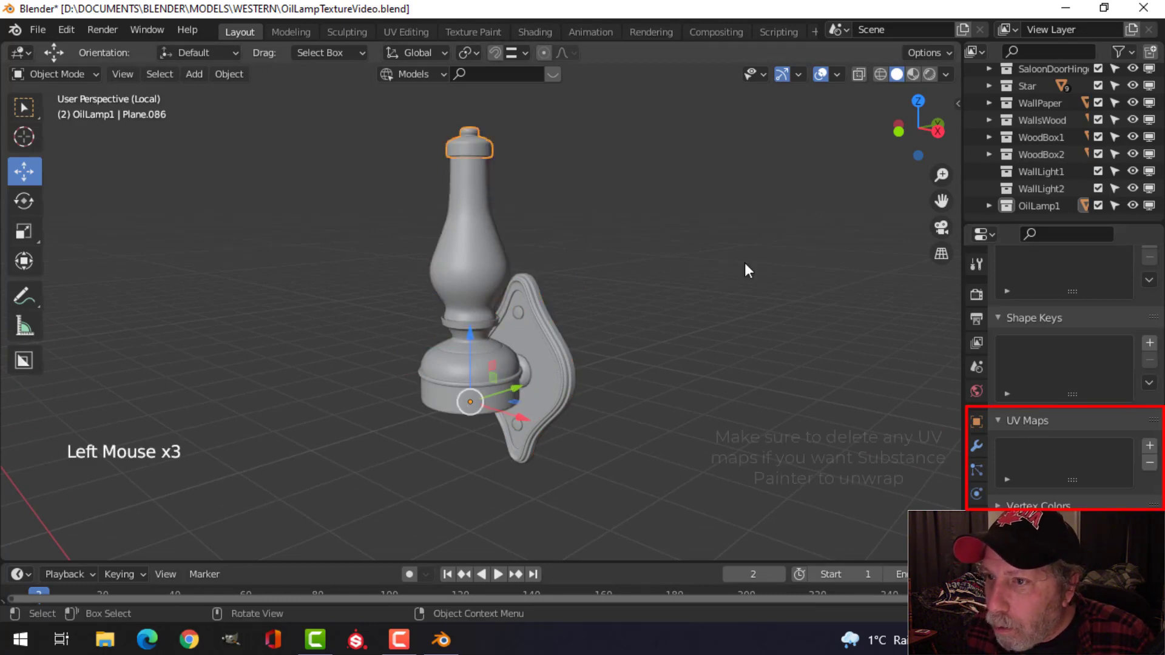
pyautogui.click(520, 382)
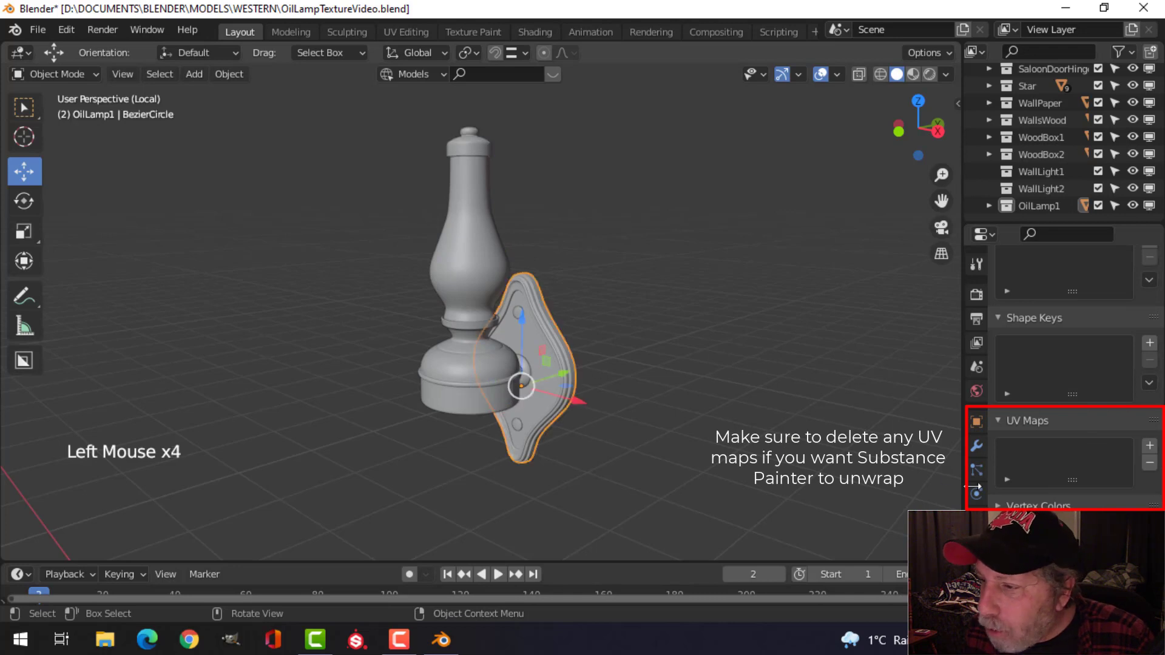
pyautogui.click(496, 367)
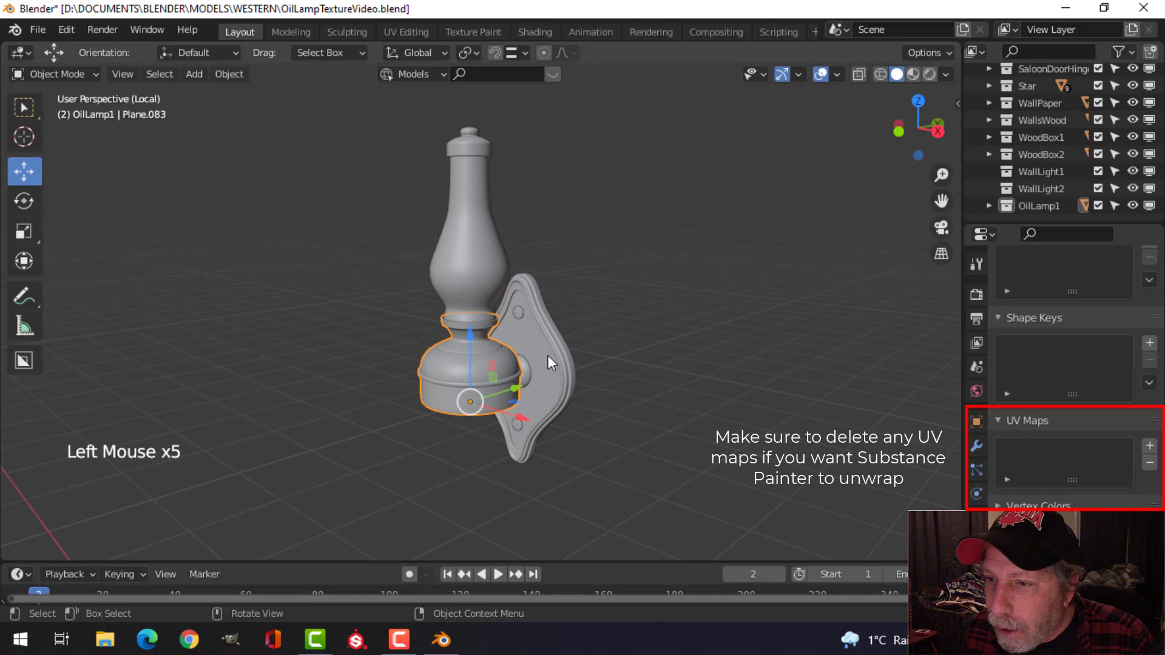
pyautogui.press('a')
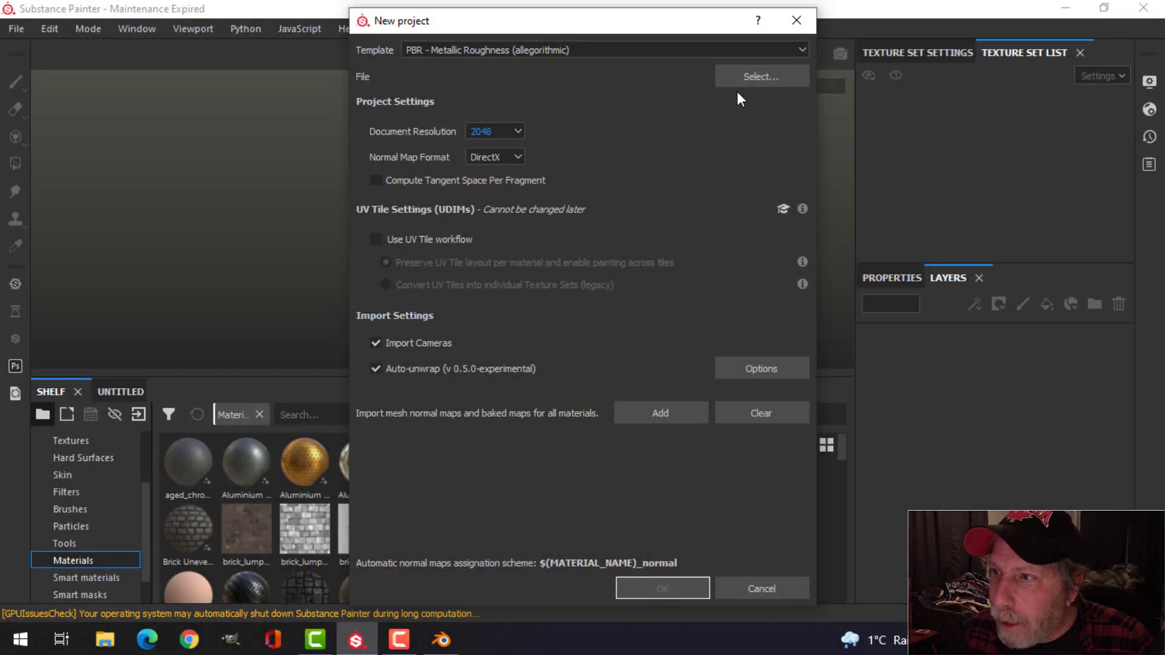
# Create the project from OilLampTextureVideo.fbx with Auto-unwrap left on
pyautogui.click(745, 76)
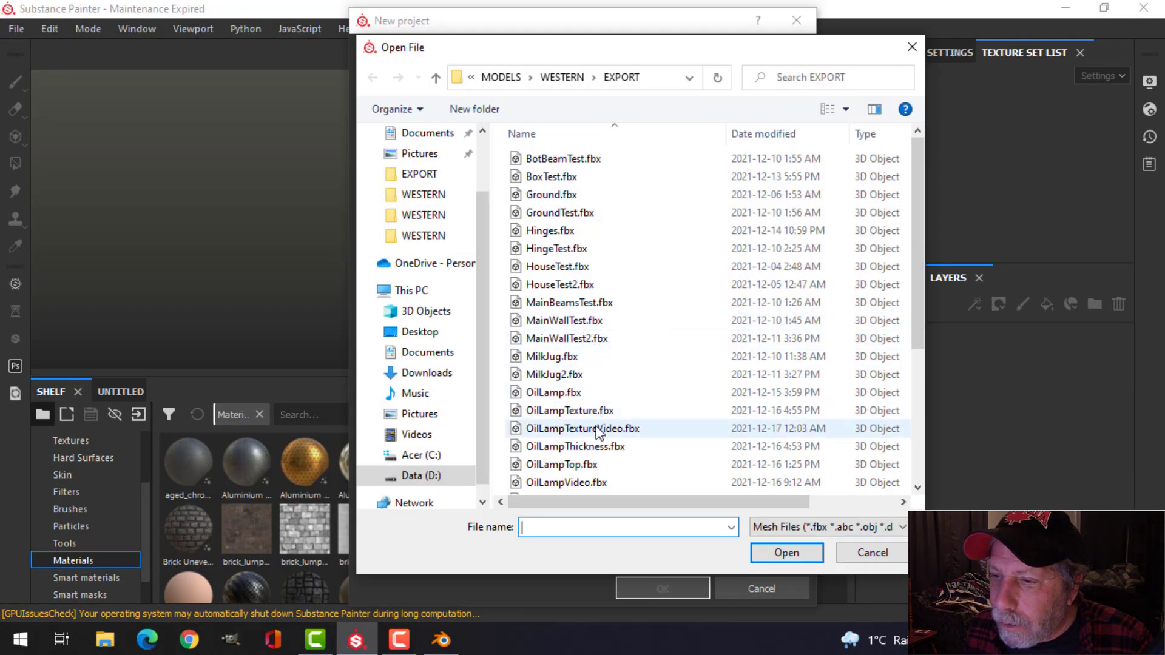
pyautogui.click(600, 432)
pyautogui.click(771, 552)
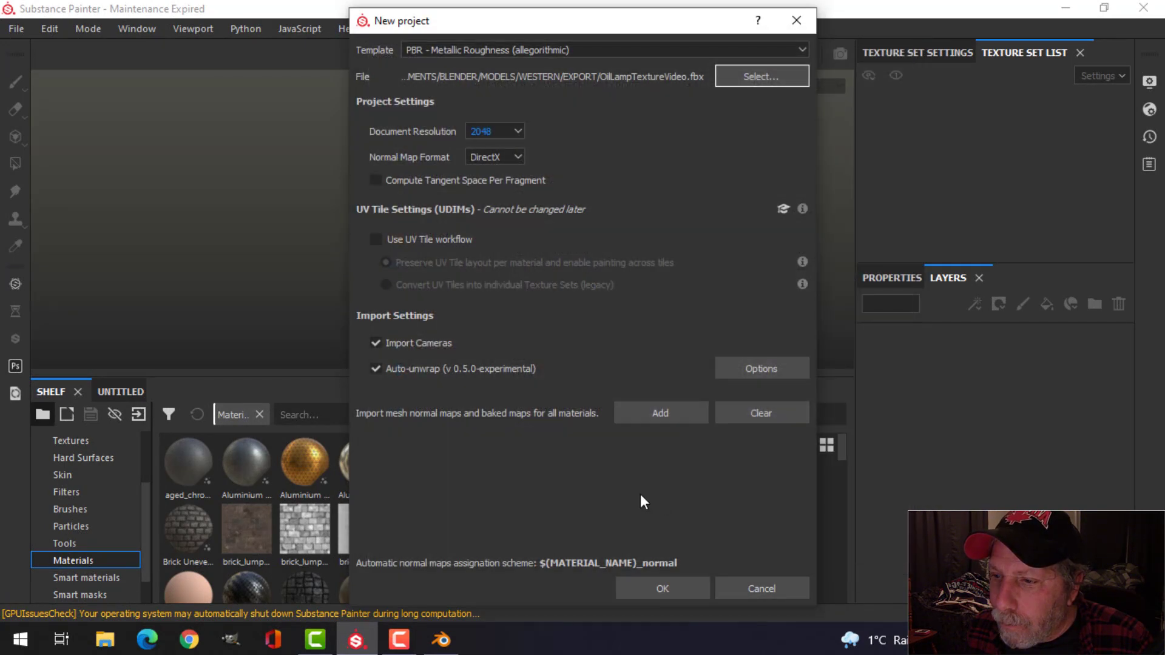
pyautogui.click(660, 588)
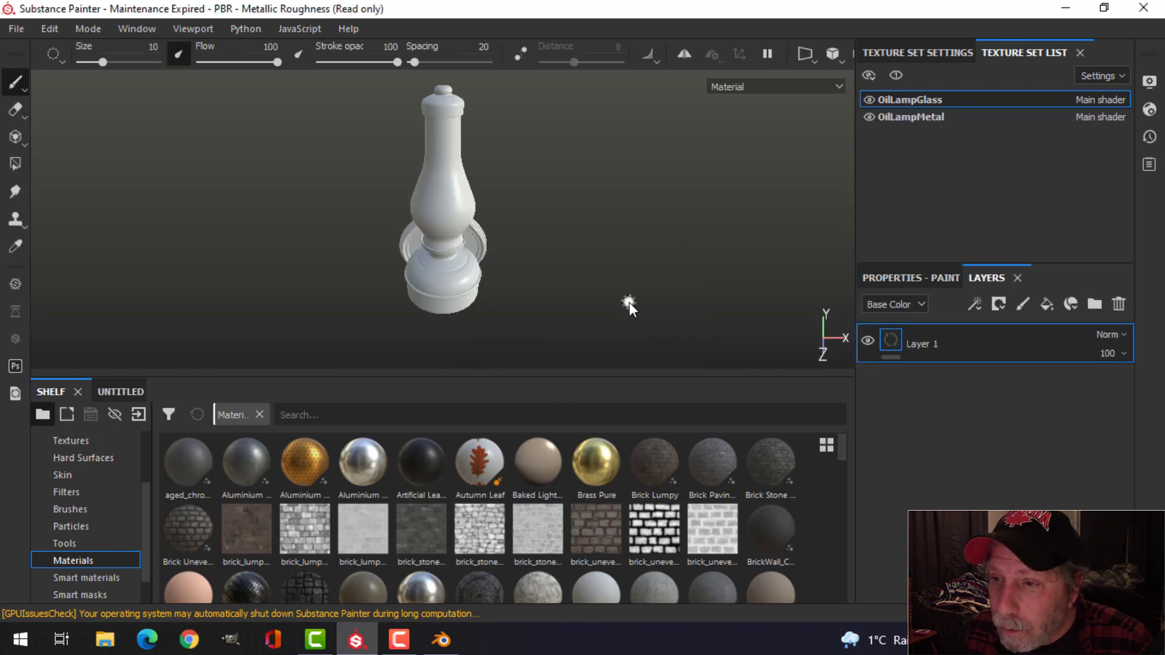
# Open the Bake Mesh Maps options from the OilLampGlass texture set settings
pyautogui.keyDown('alt'); pyautogui.moveTo(538, 260); pyautogui.dragTo(373, 240); pyautogui.keyUp('alt')
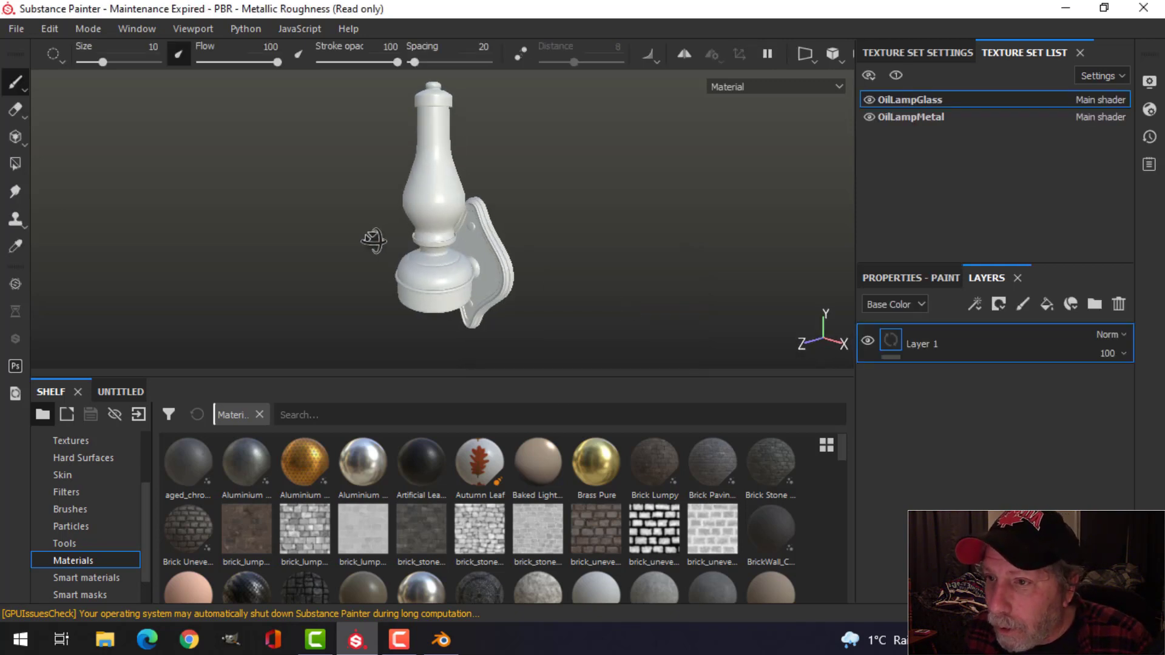
pyautogui.keyDown('alt'); pyautogui.moveTo(461, 207); pyautogui.dragTo(433, 217, button='middle'); pyautogui.keyUp('alt')
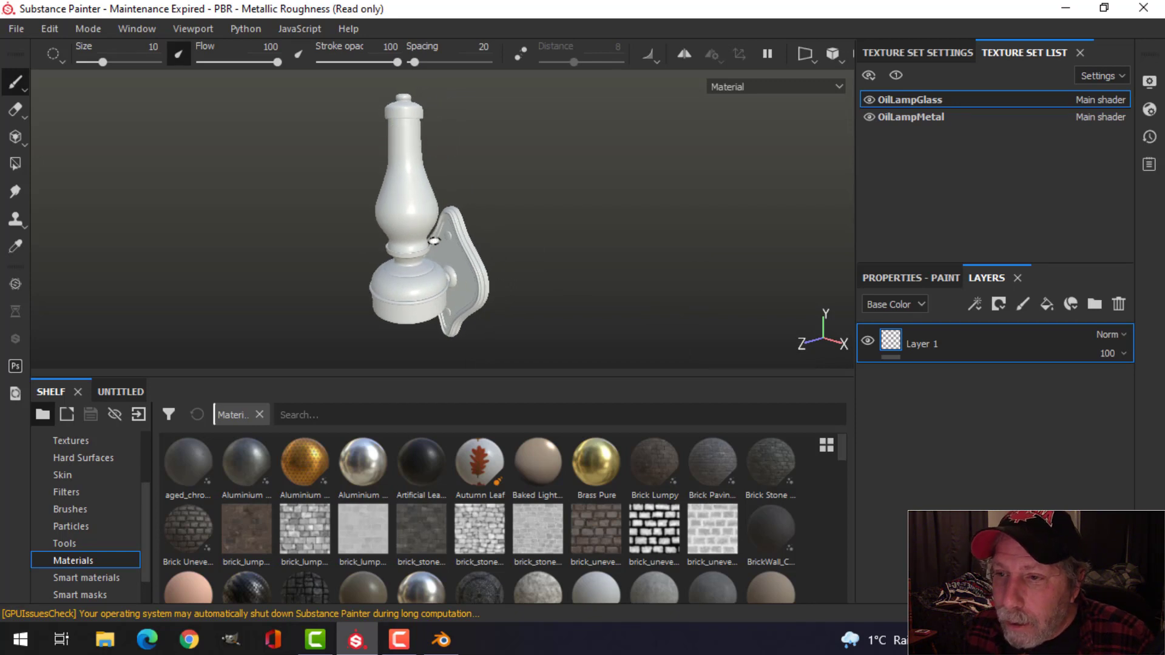
pyautogui.click(926, 52)
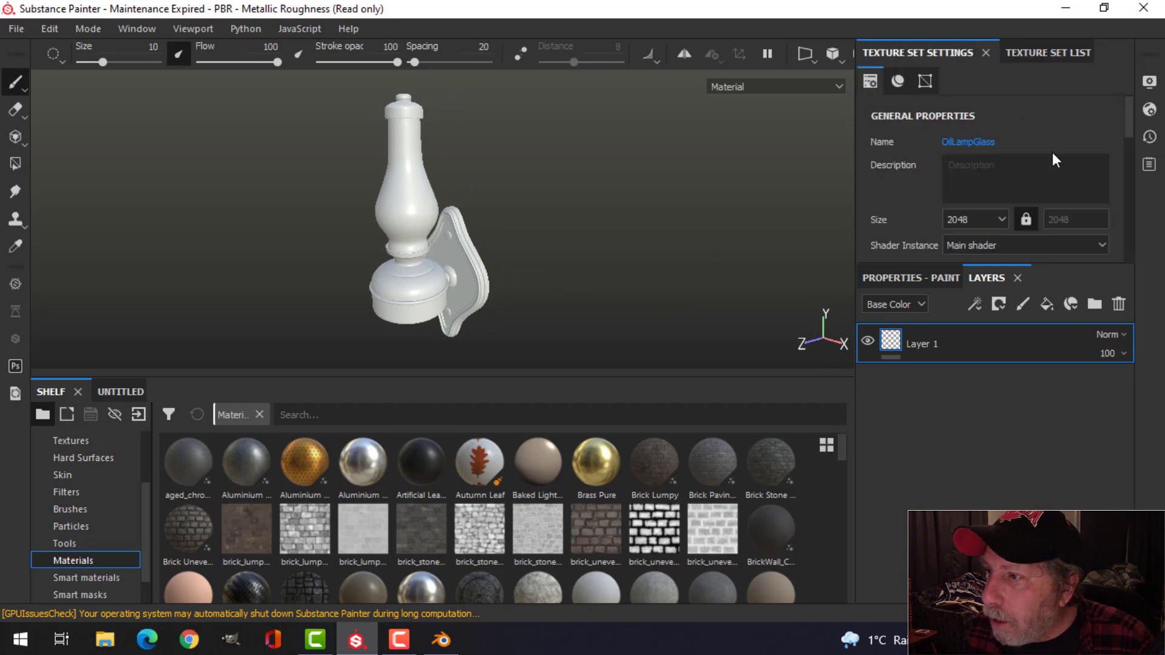
pyautogui.moveTo(1125, 126); pyautogui.dragTo(1108, 216)
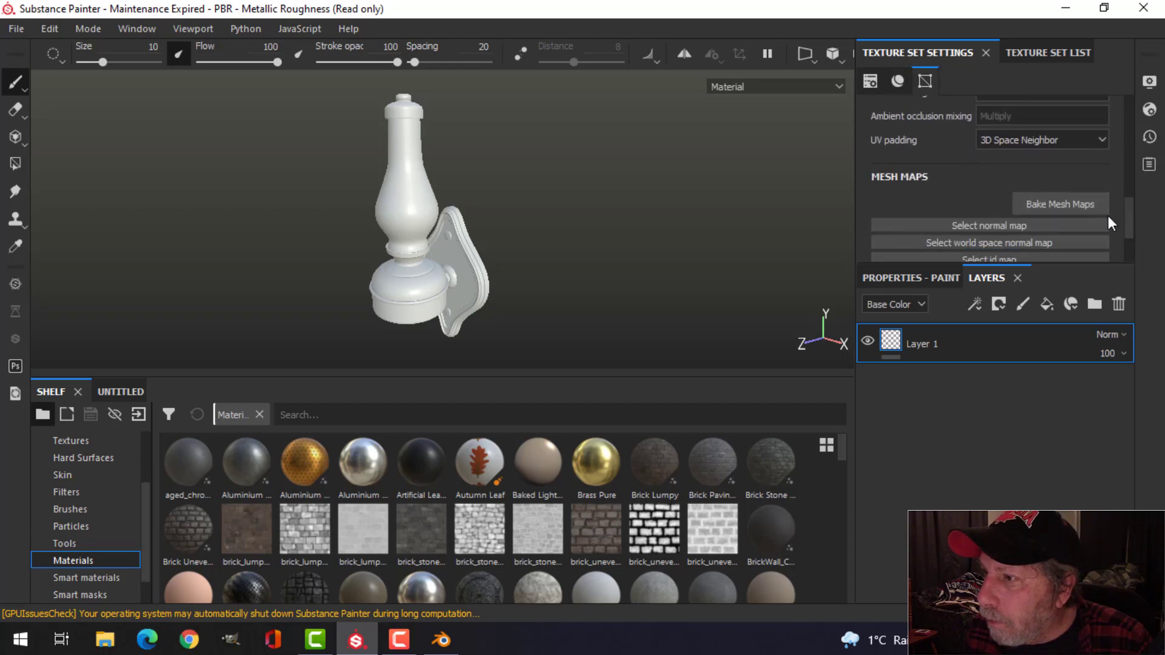
pyautogui.click(1067, 204)
# Bake the mesh maps at 2048 output size with ID unchecked, then dismiss the completion message
pyautogui.click(573, 83)
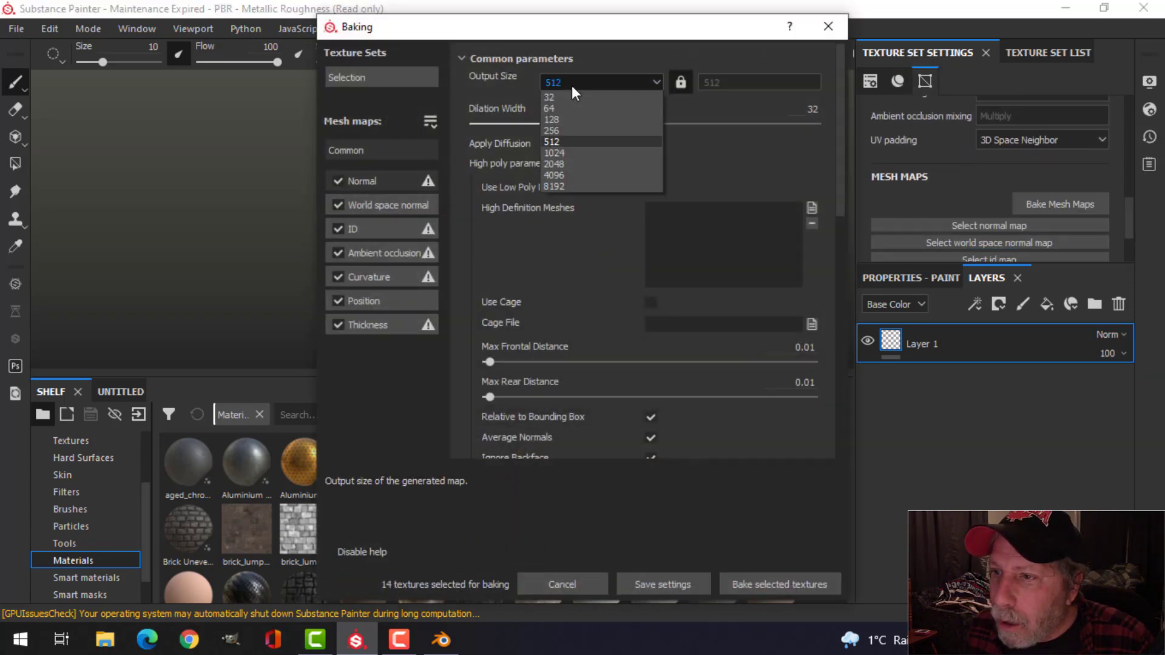
pyautogui.click(565, 163)
pyautogui.click(337, 230)
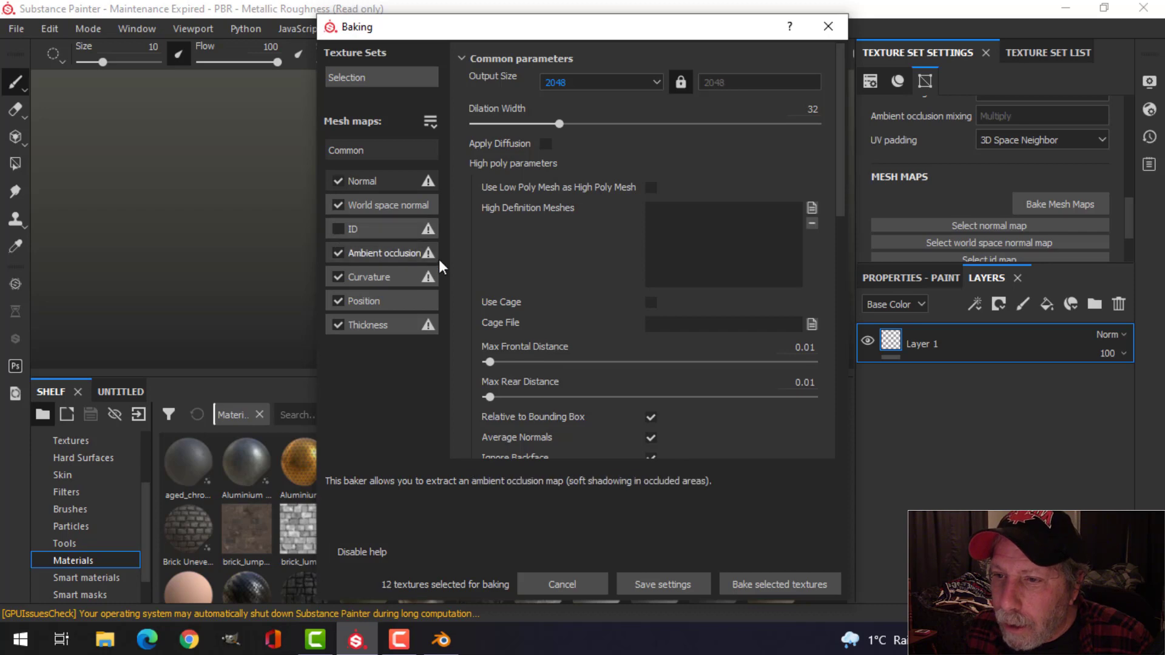
pyautogui.click(780, 585)
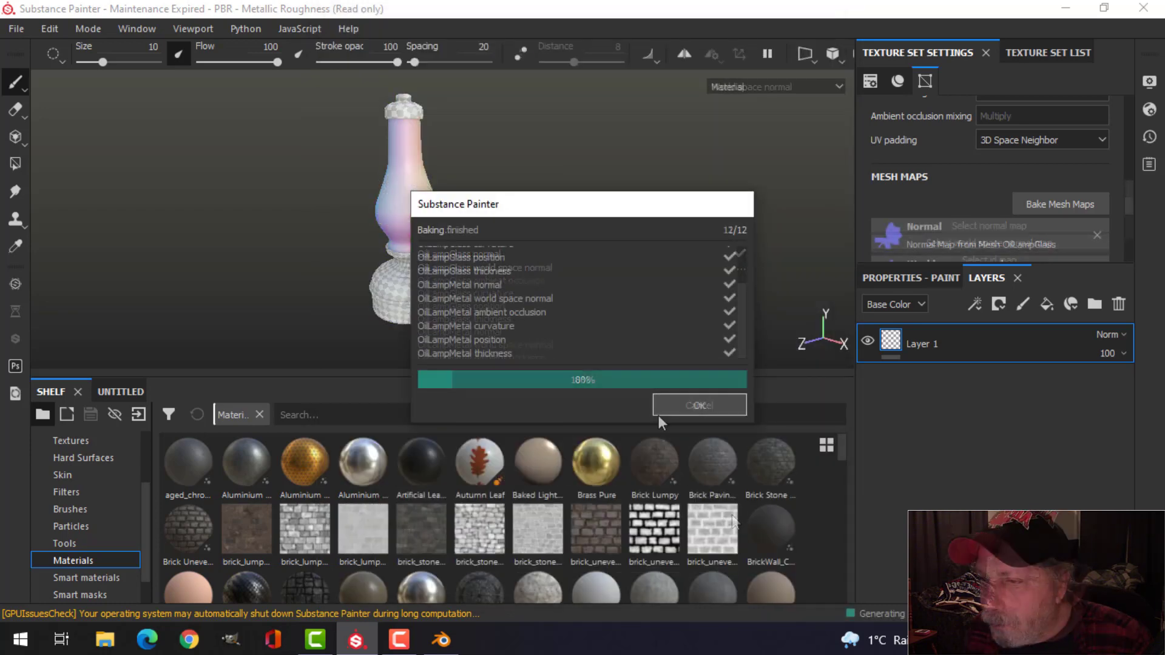
pyautogui.click(667, 405)
pyautogui.keyDown('alt'); pyautogui.moveTo(507, 234); pyautogui.dragTo(561, 292); pyautogui.keyUp('alt')
pyautogui.click(1051, 52)
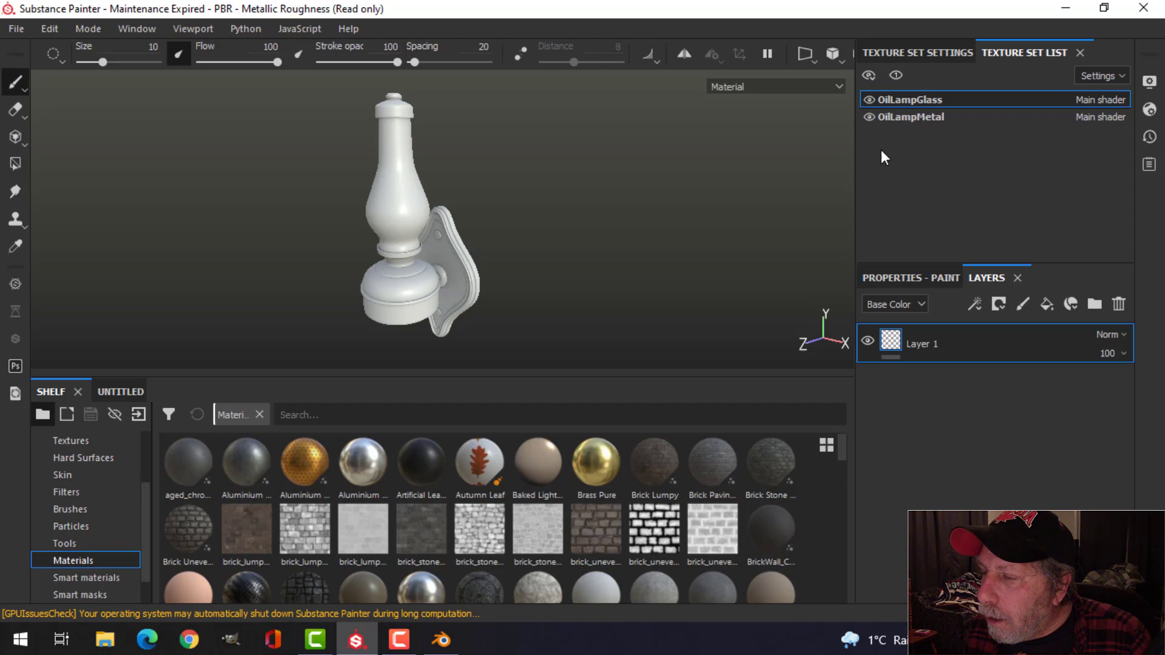
# On OilLampMetal, delete Layer 1 and add the Rust Coarse material as a layer
pyautogui.click(927, 115)
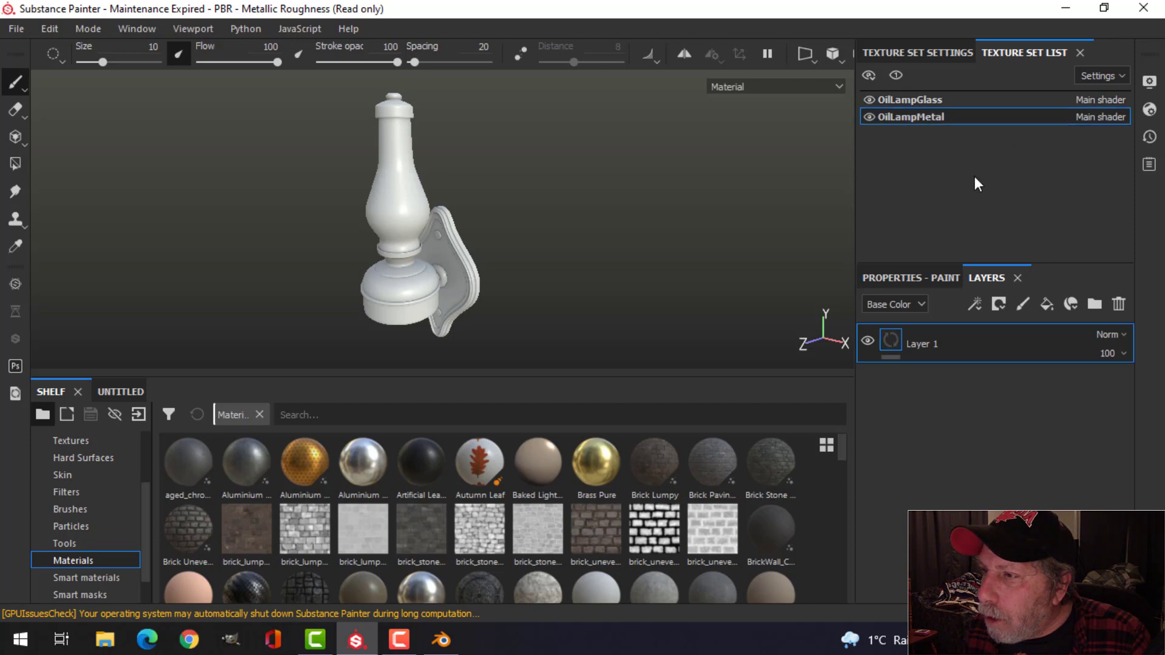
pyautogui.click(1118, 305)
pyautogui.click(385, 411)
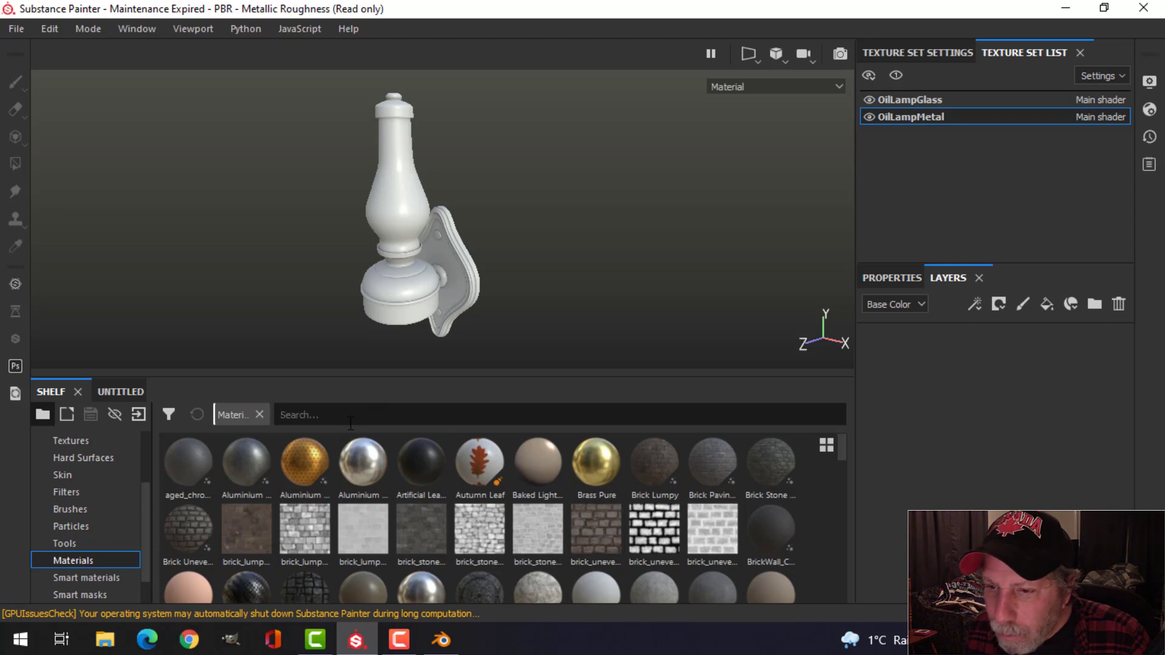
pyautogui.moveTo(384, 437)
pyautogui.write('rus')
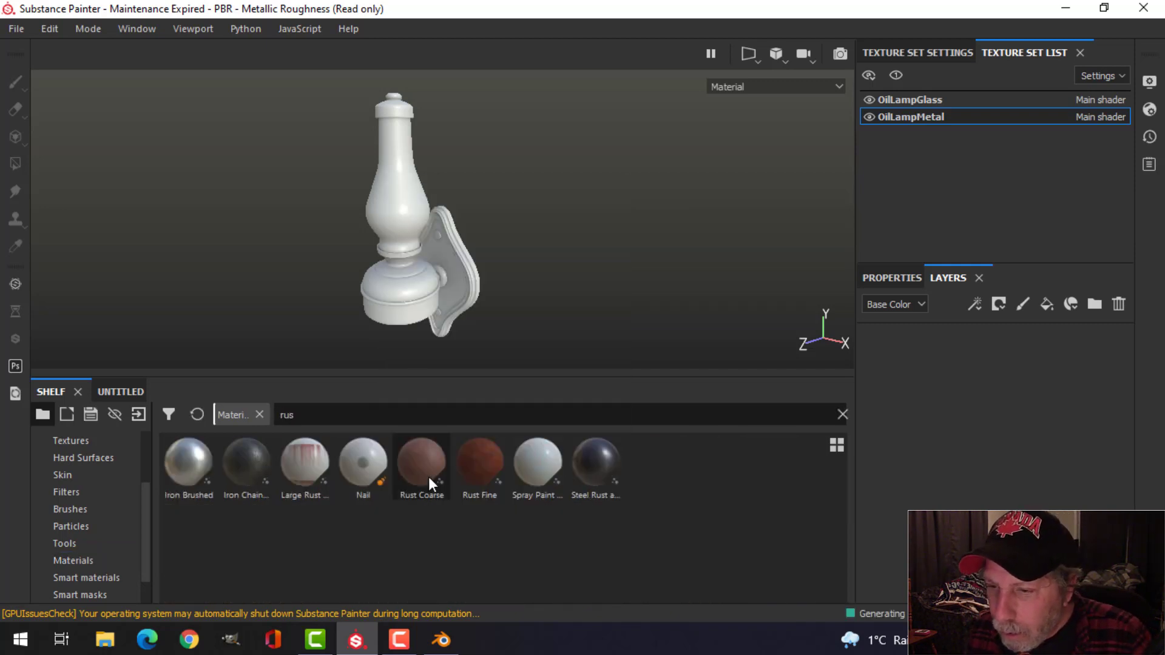
pyautogui.moveTo(428, 477); pyautogui.dragTo(983, 424)
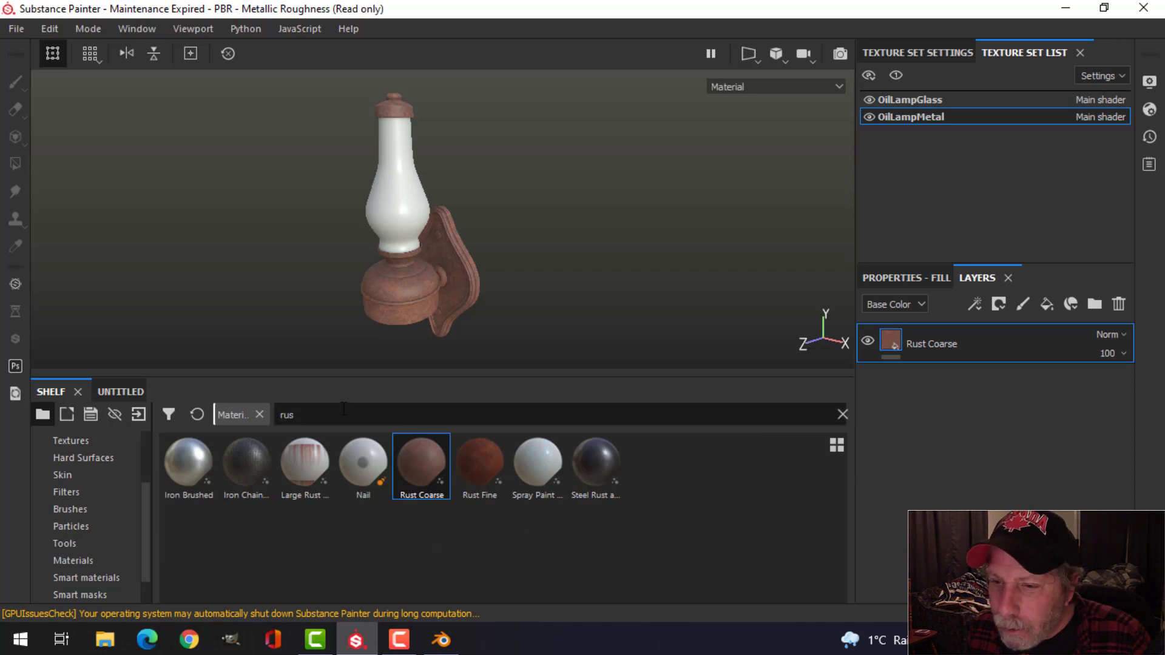
# Add Steel Painted beneath Rust Coarse and give Rust Coarse a black mask
pyautogui.write('pain')
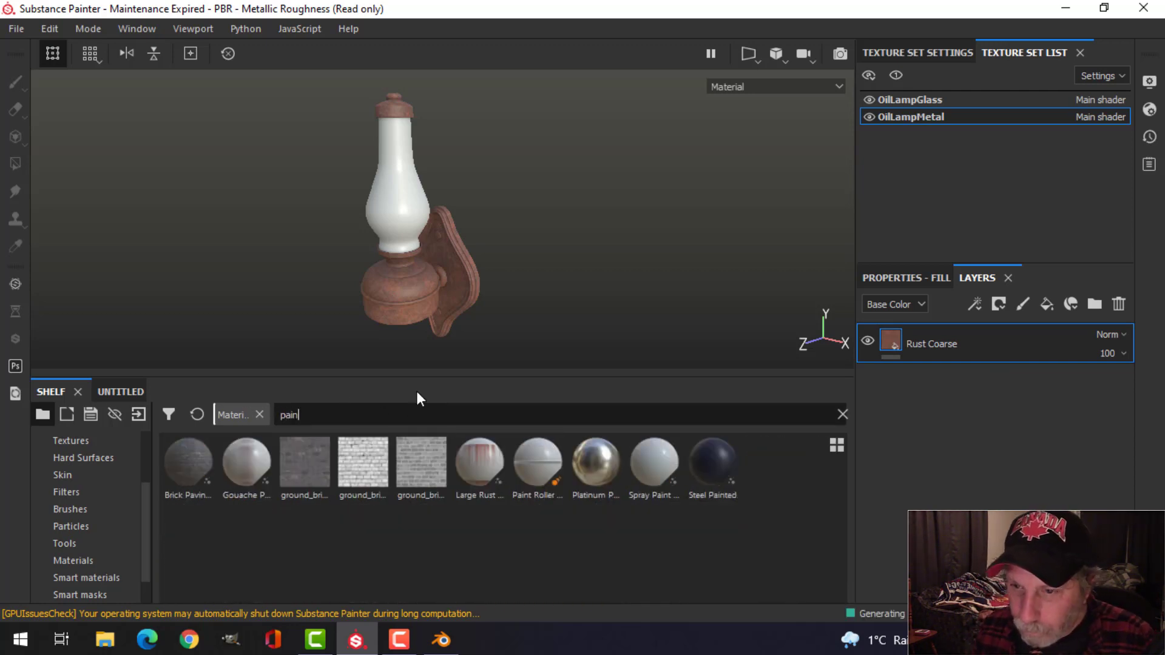
pyautogui.moveTo(723, 454)
pyautogui.mouseDown()
pyautogui.moveTo(923, 325)
pyautogui.moveTo(932, 382)
pyautogui.mouseUp()
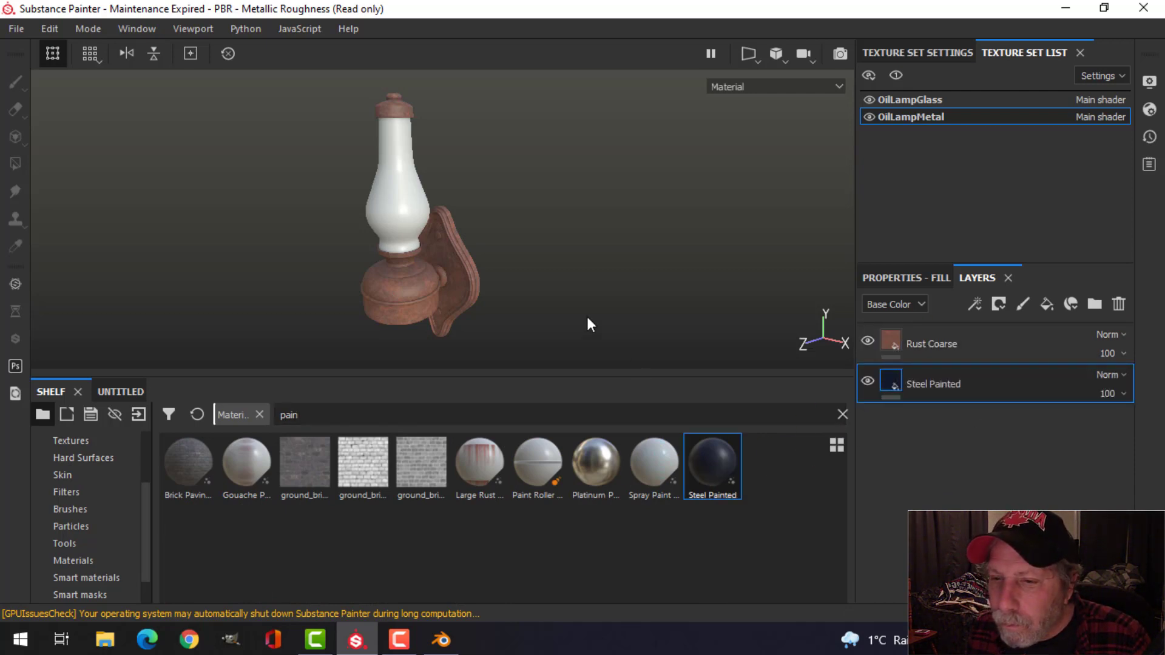
pyautogui.click(867, 341)
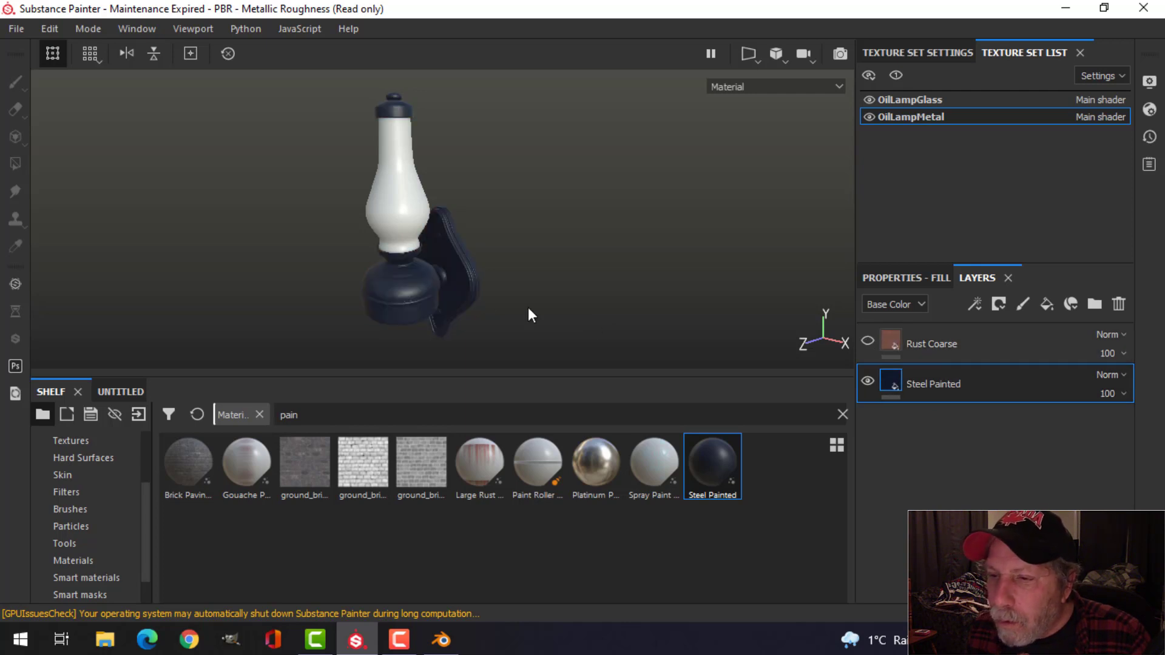
pyautogui.click(990, 340)
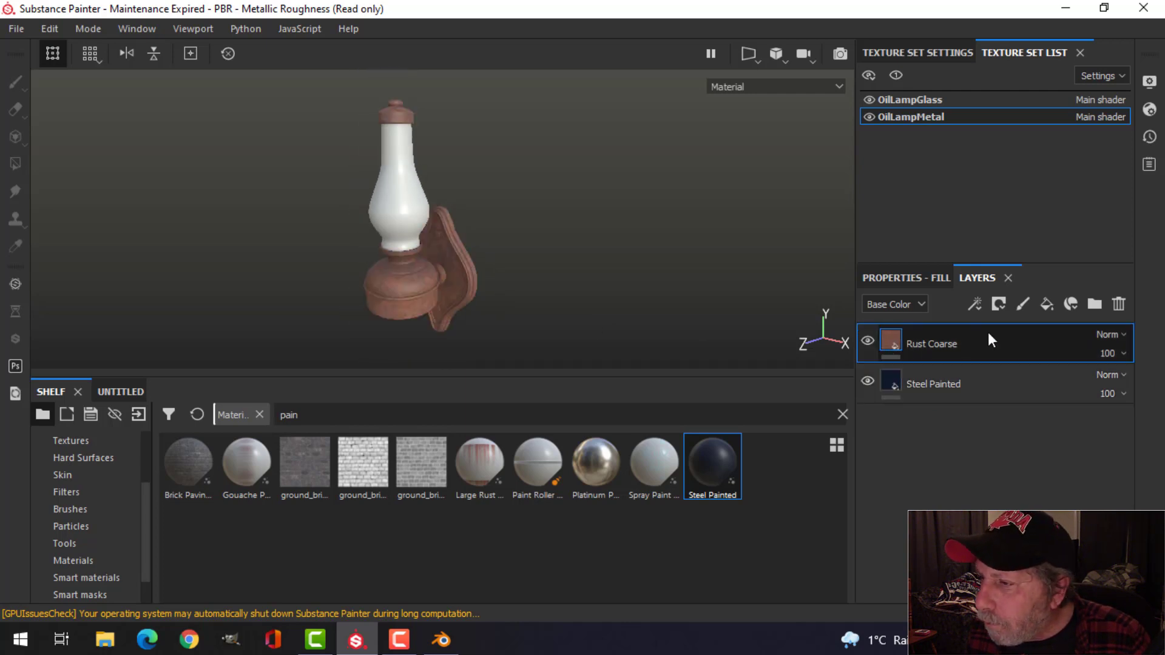
pyautogui.click(999, 303)
pyautogui.click(1017, 341)
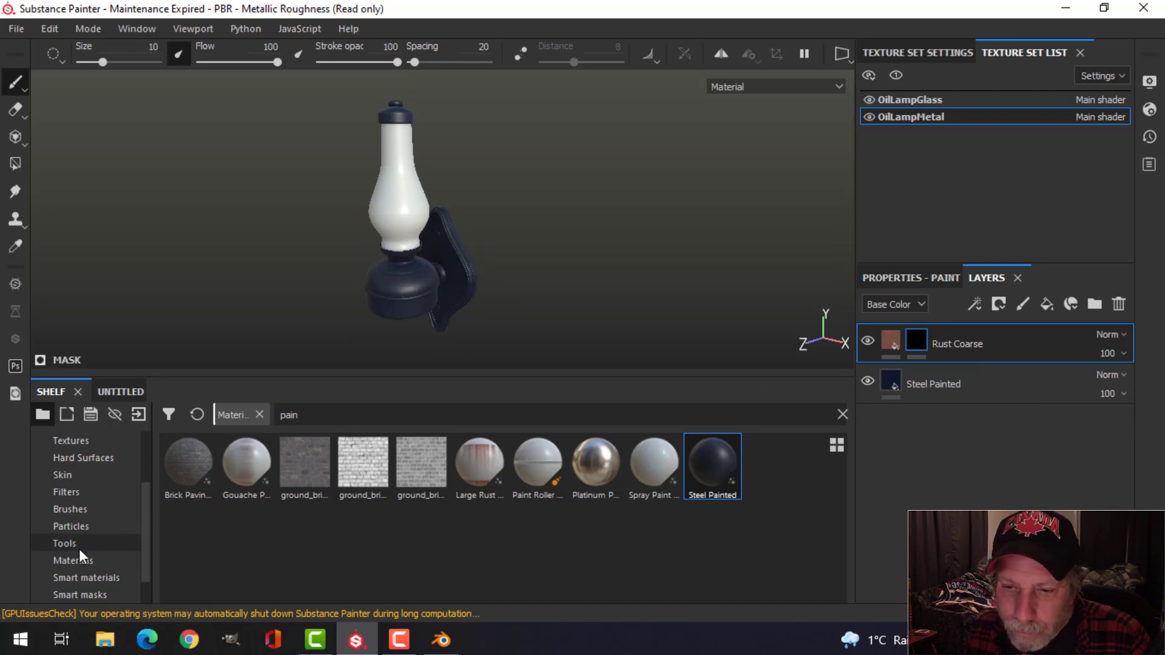
# Add a Metal Edge Wear generator to the Rust Coarse mask so rust shows on edges
pyautogui.click(80, 595)
pyautogui.click(974, 303)
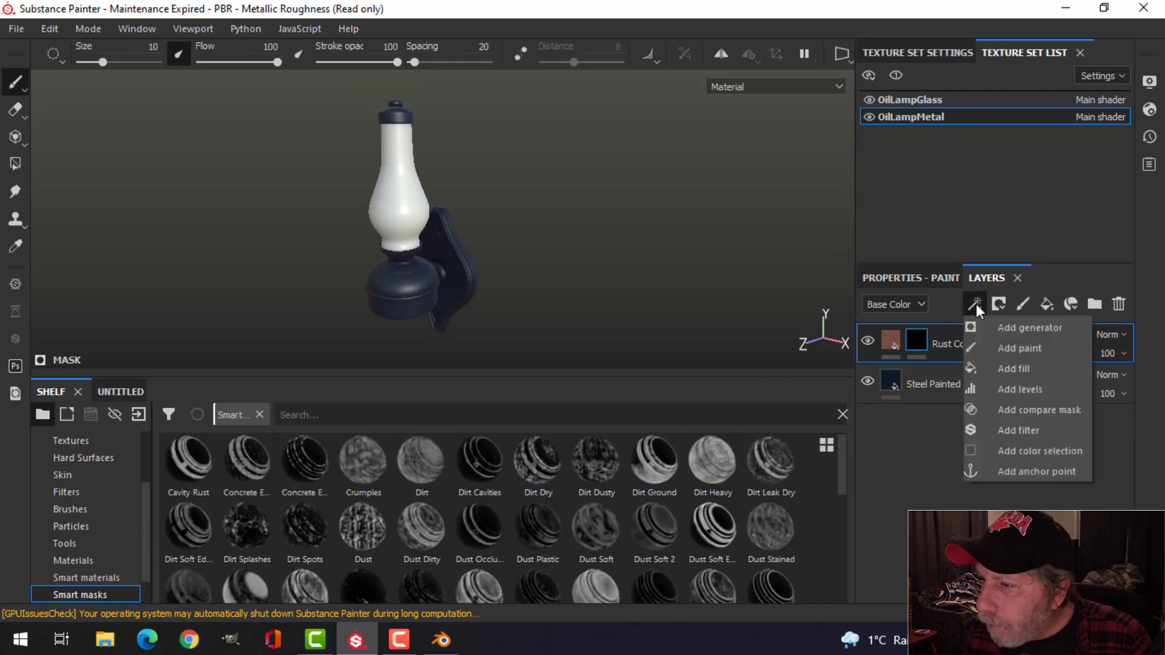
pyautogui.click(1020, 331)
pyautogui.click(954, 278)
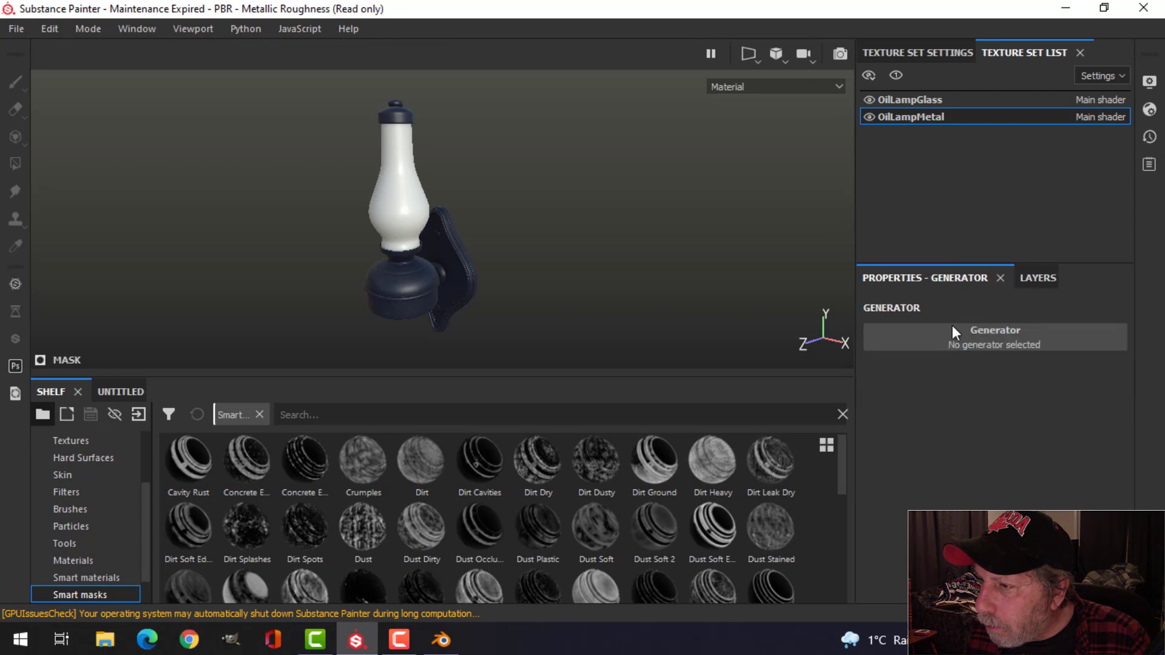
pyautogui.click(956, 332)
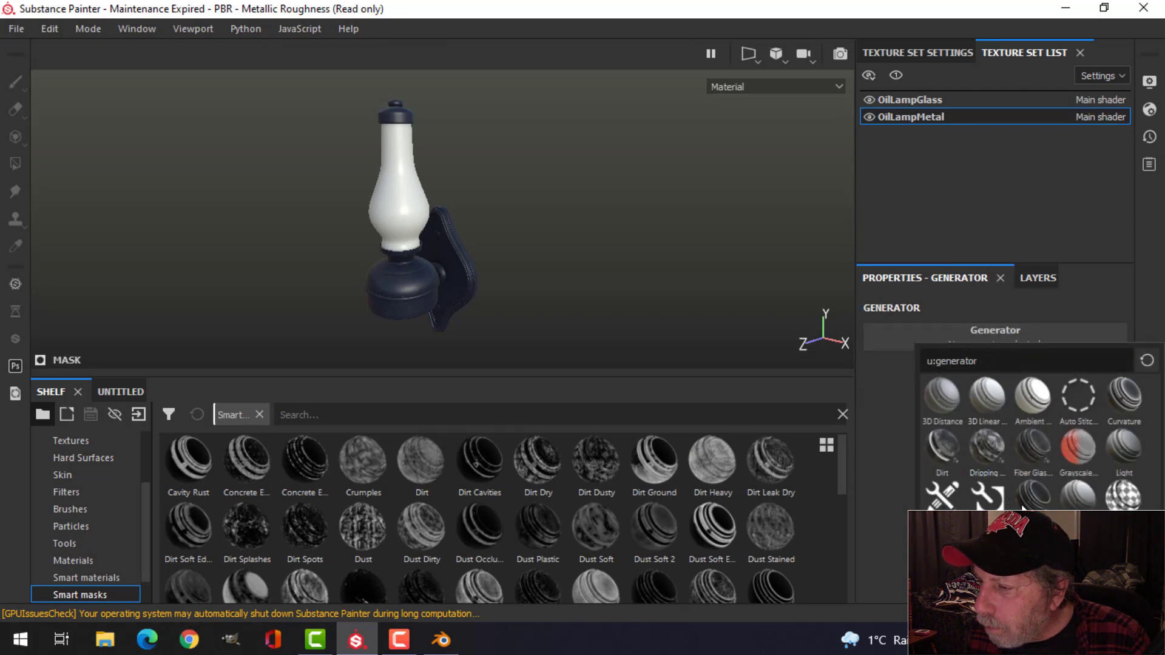
pyautogui.click(1034, 504)
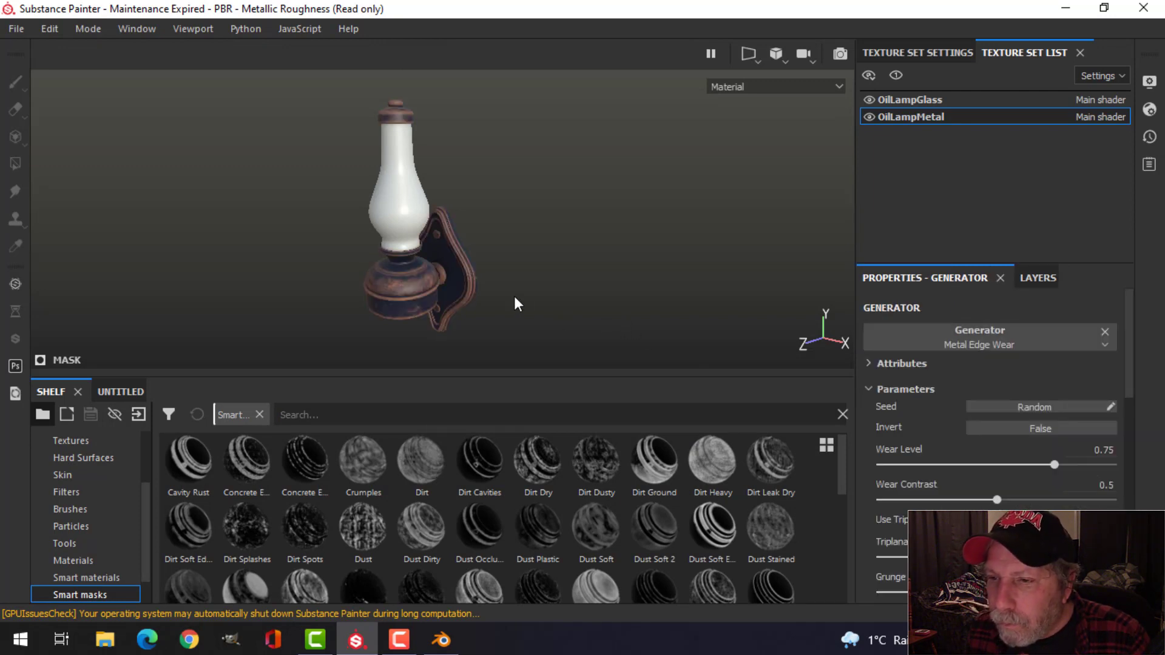
pyautogui.scroll(4, 514, 296)
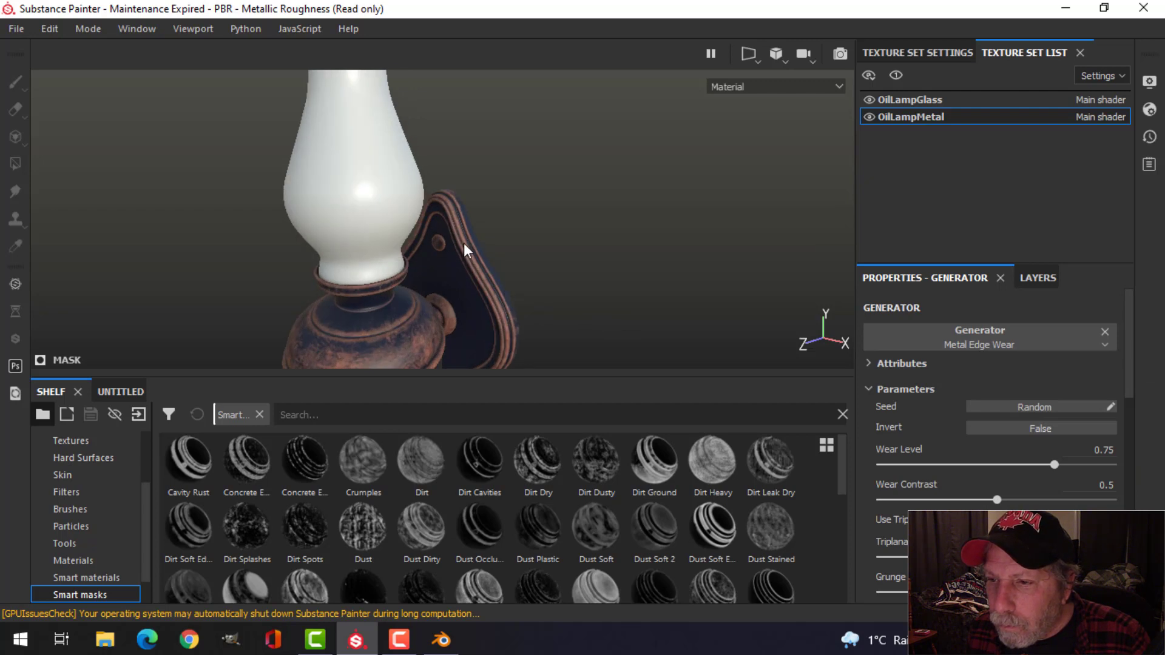
pyautogui.keyDown('alt'); pyautogui.moveTo(554, 303); pyautogui.dragTo(479, 219); pyautogui.keyUp('alt')
pyautogui.click(1038, 277)
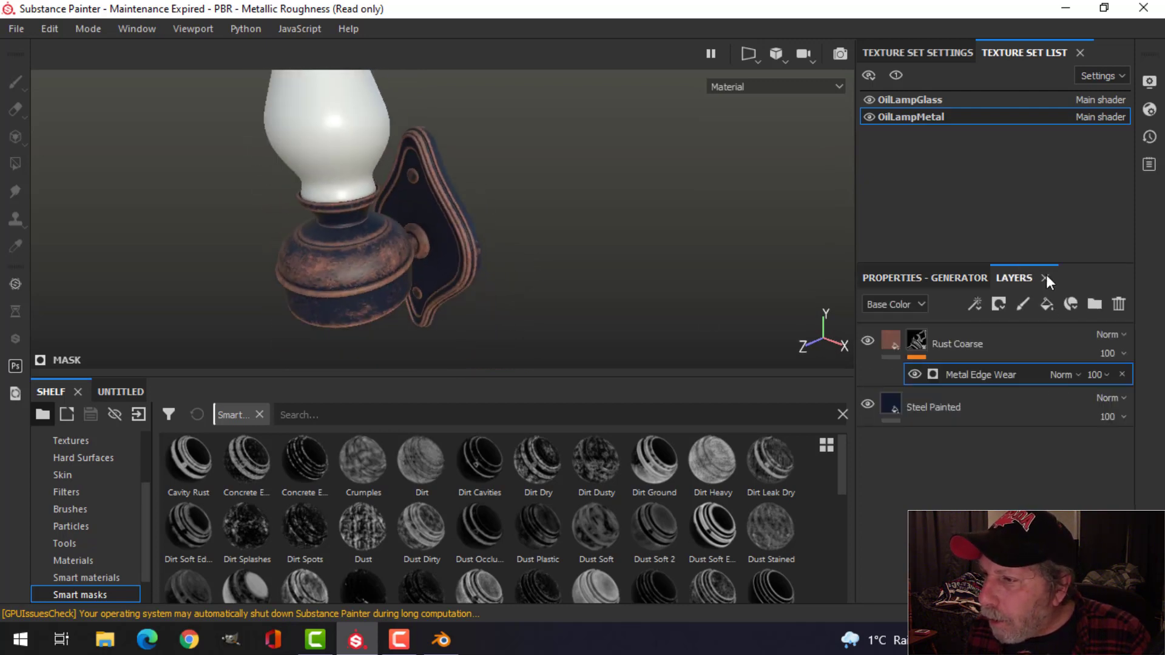
# Darken the Steel Painted layer's blue Paint Color in the colour picker
pyautogui.click(891, 407)
pyautogui.click(912, 279)
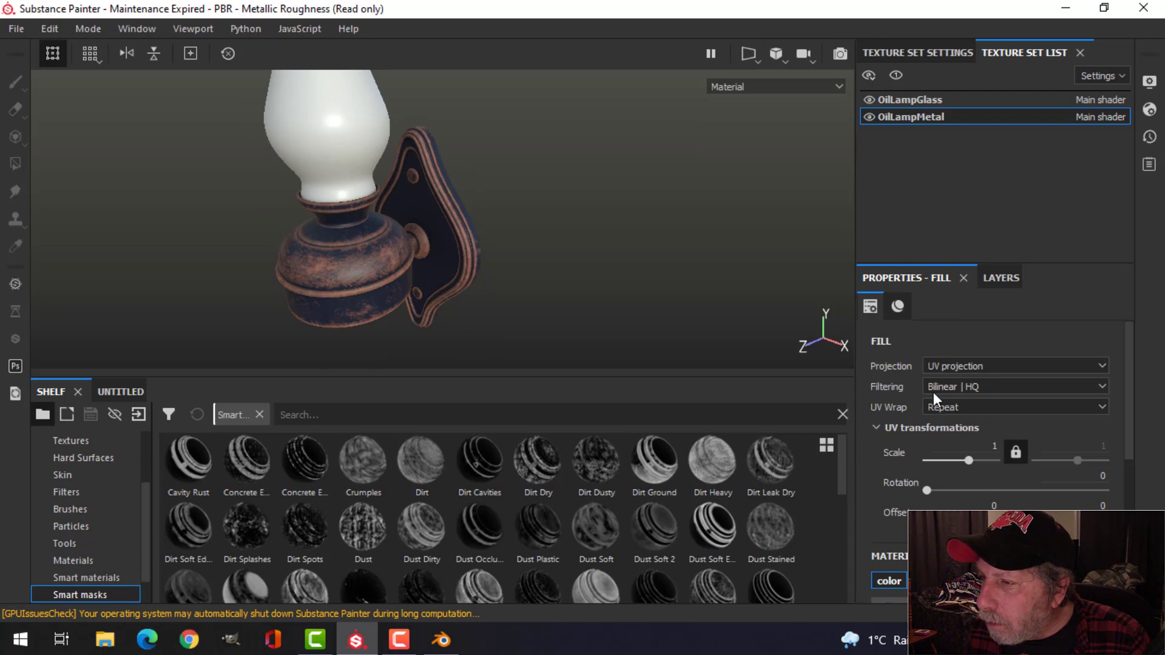
pyautogui.scroll(-10, 934, 392)
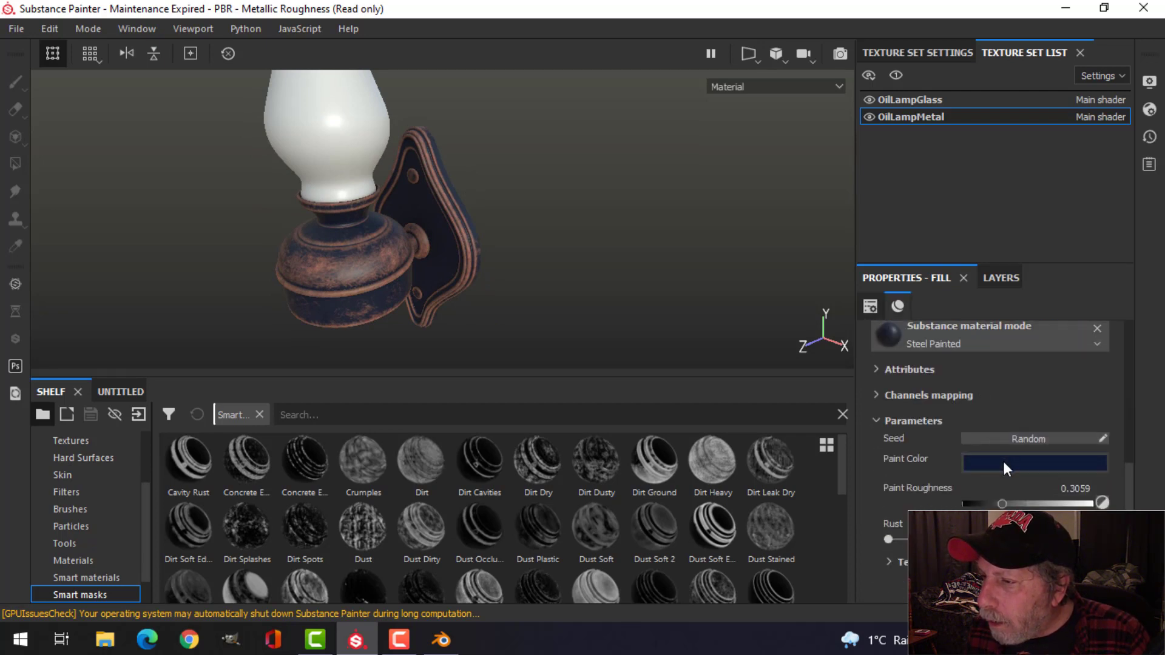
pyautogui.click(1003, 462)
pyautogui.moveTo(1000, 408); pyautogui.dragTo(997, 402)
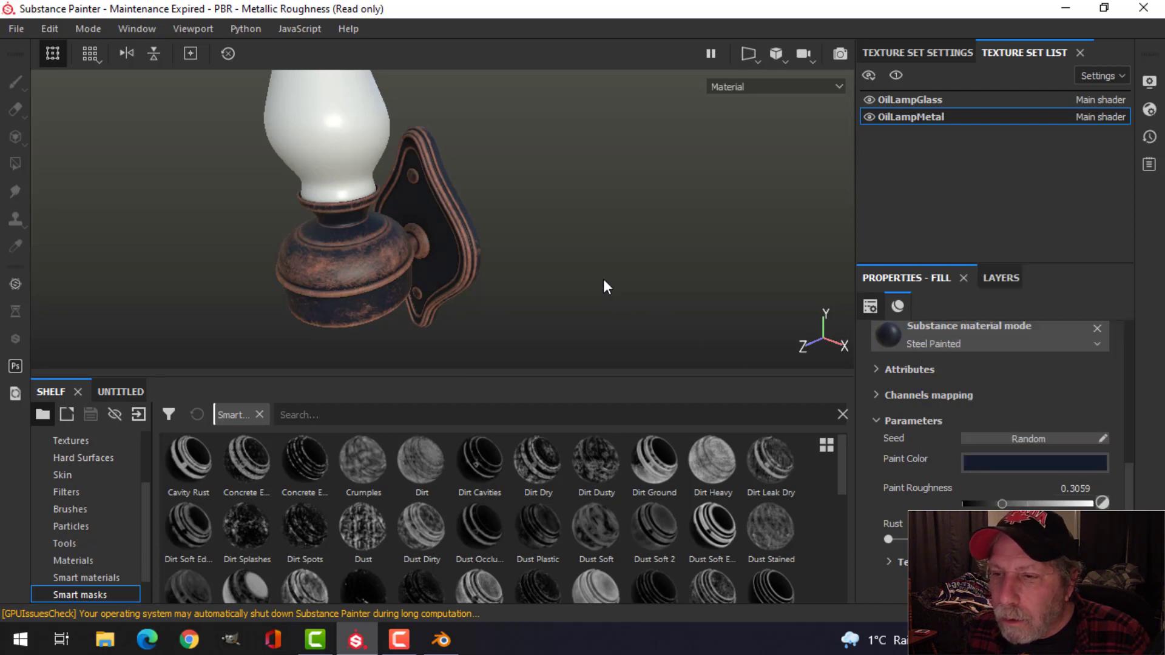
# Orbit around the lamp to inspect the darker paint, then select the OilLampGlass texture set
pyautogui.keyDown('alt'); pyautogui.moveTo(603, 278); pyautogui.dragTo(499, 211); pyautogui.keyUp('alt')
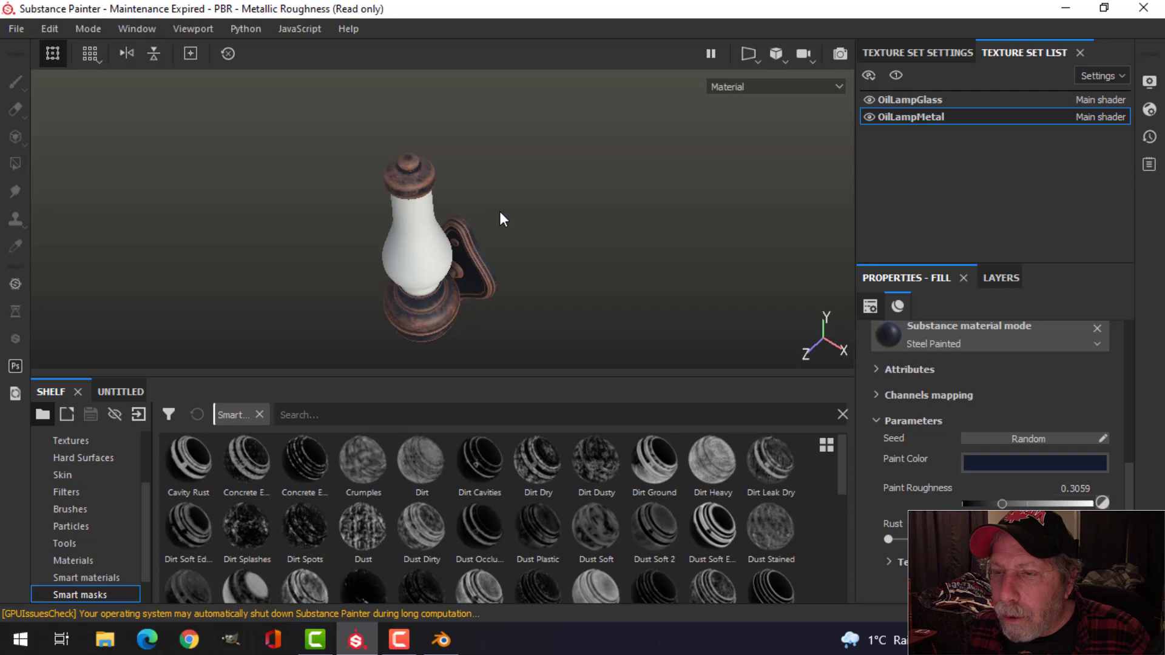
pyautogui.scroll(2, 495, 212)
pyautogui.keyDown('alt'); pyautogui.moveTo(496, 212); pyautogui.dragTo(435, 199, button='middle'); pyautogui.keyUp('alt')
pyautogui.keyDown('alt'); pyautogui.moveTo(435, 199); pyautogui.dragTo(351, 177); pyautogui.keyUp('alt')
pyautogui.keyDown('alt'); pyautogui.moveTo(352, 177); pyautogui.dragTo(386, 236, button='middle'); pyautogui.keyUp('alt')
pyautogui.keyDown('alt'); pyautogui.moveTo(377, 133); pyautogui.dragTo(428, 208, button='middle'); pyautogui.keyUp('alt')
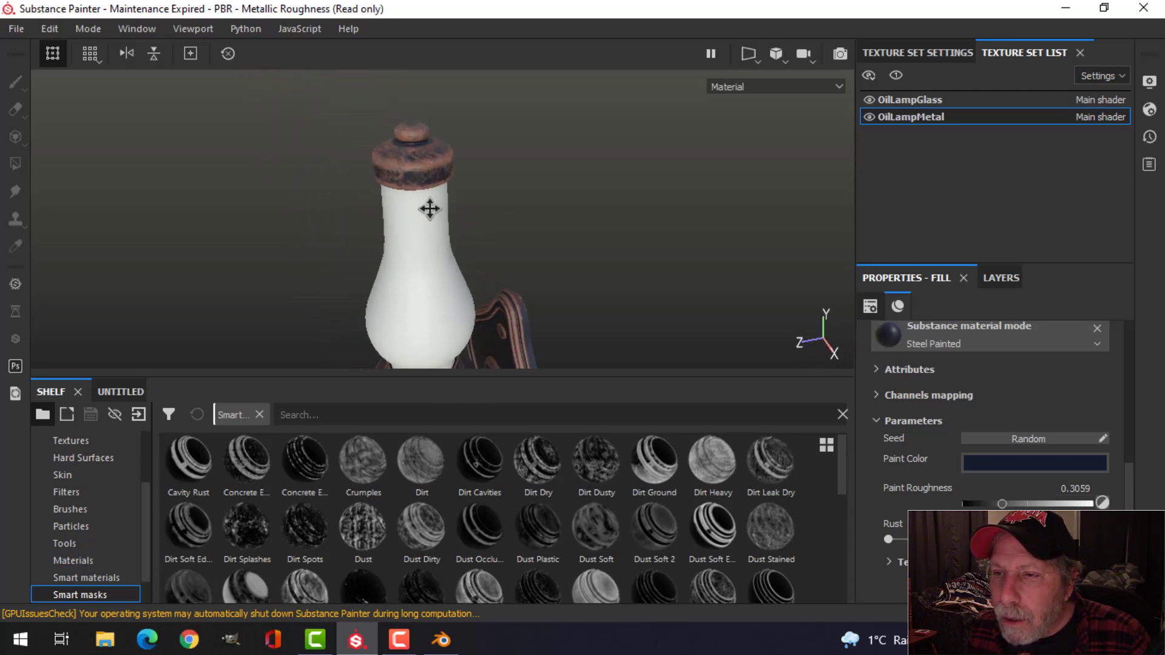
pyautogui.keyDown('alt'); pyautogui.moveTo(429, 208); pyautogui.dragTo(538, 263); pyautogui.keyUp('alt')
pyautogui.scroll(-6, 508, 240)
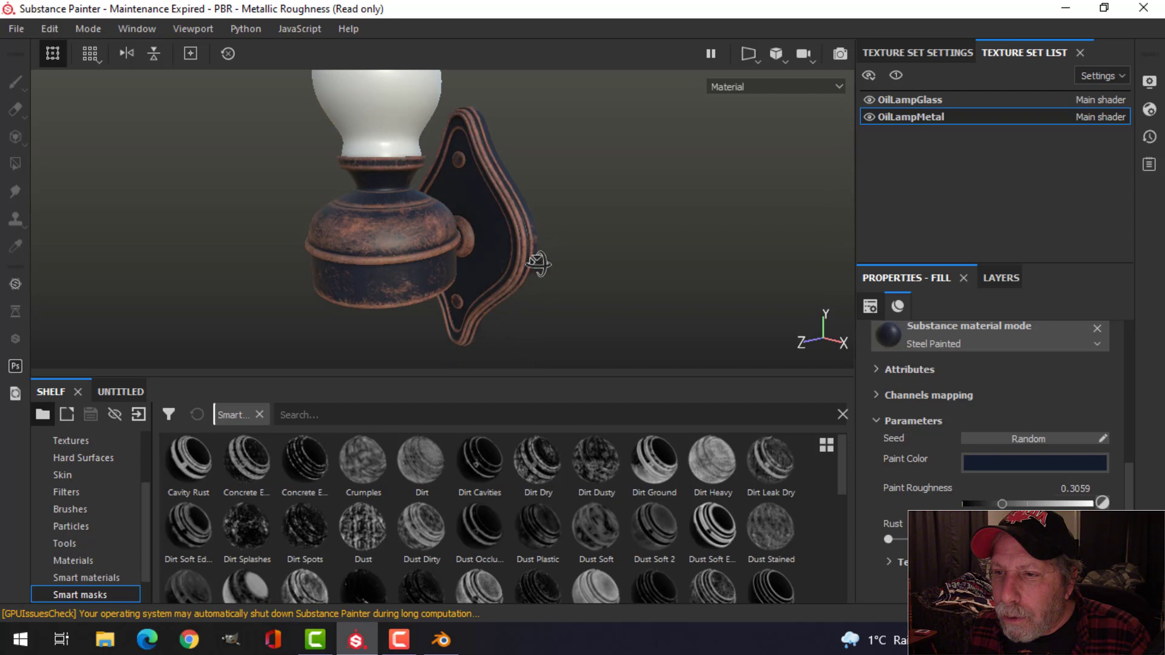
pyautogui.keyDown('alt'); pyautogui.moveTo(544, 195); pyautogui.dragTo(515, 226); pyautogui.keyUp('alt')
pyautogui.click(898, 96)
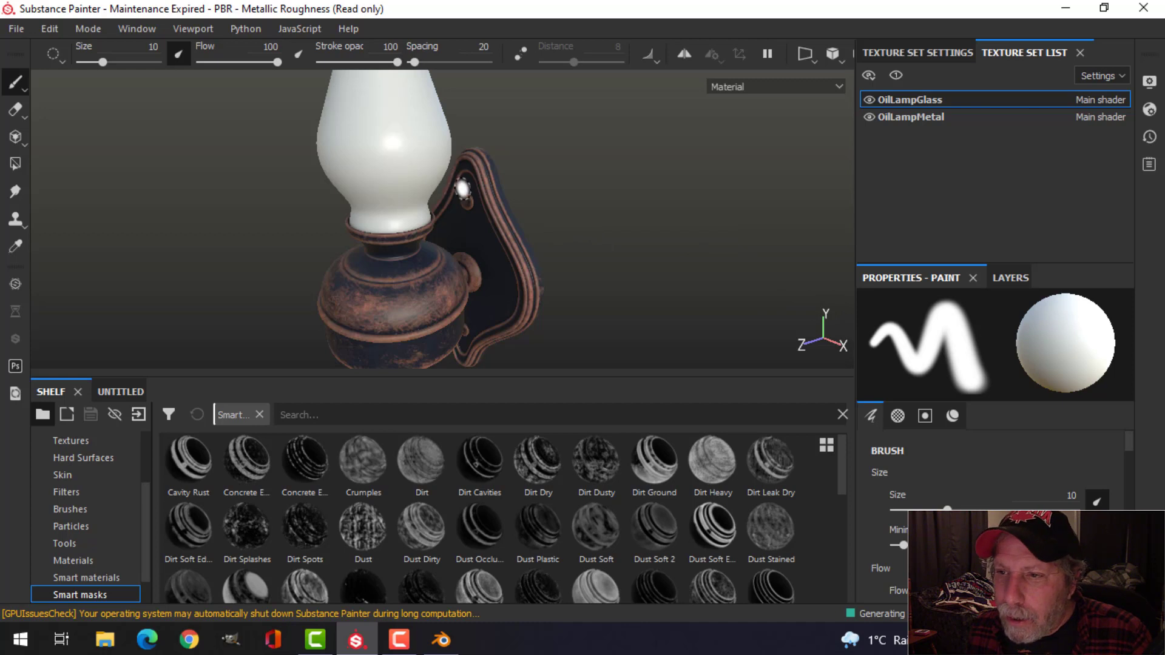
# Open the glass texture set's Shader Settings and bring up the list of available shaders
pyautogui.scroll(-3, 462, 189)
pyautogui.keyDown('alt'); pyautogui.moveTo(463, 176); pyautogui.dragTo(488, 212); pyautogui.keyUp('alt')
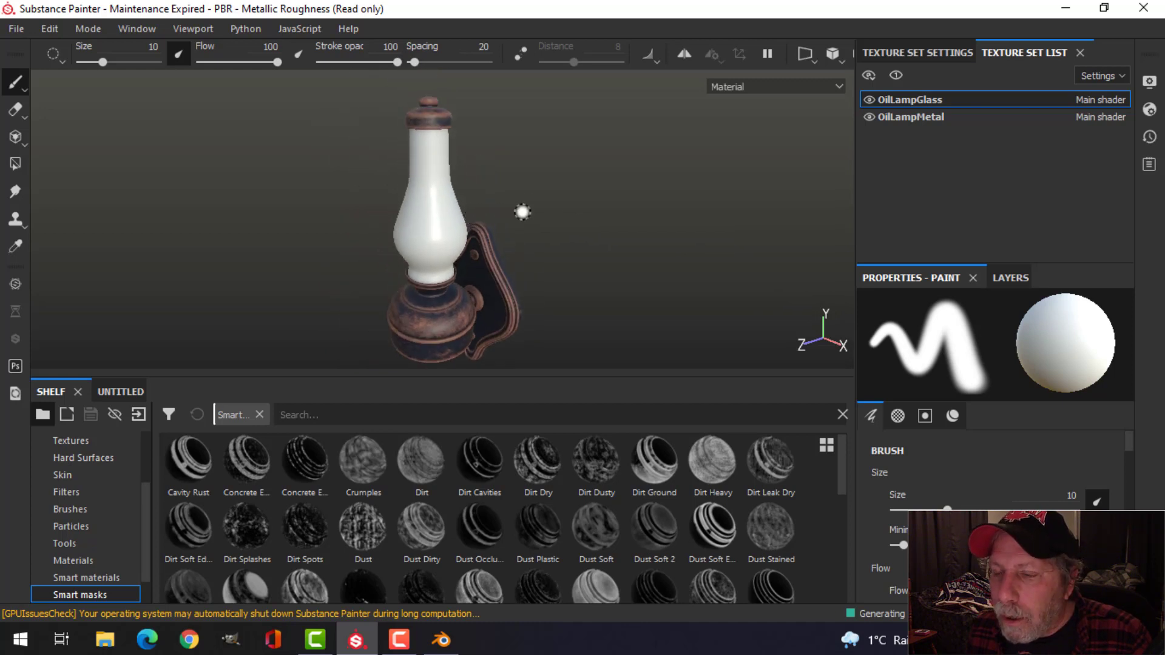
pyautogui.scroll(2, 523, 212)
pyautogui.keyDown('alt'); pyautogui.moveTo(480, 184); pyautogui.dragTo(494, 220, button='middle'); pyautogui.keyUp('alt')
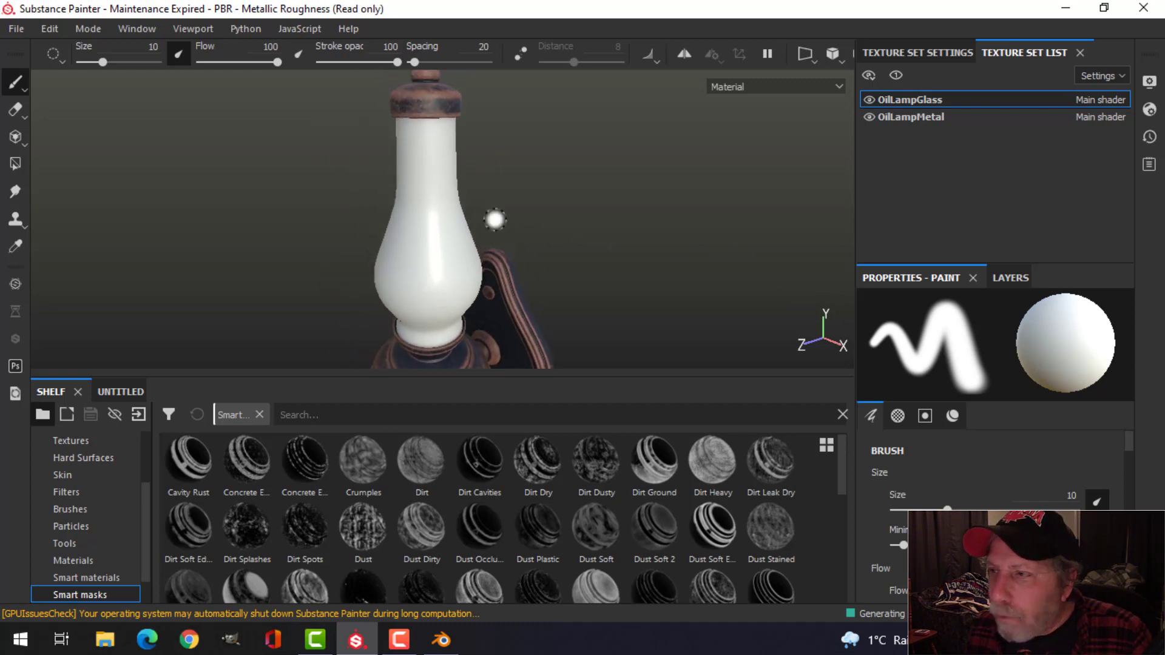
pyautogui.click(1149, 111)
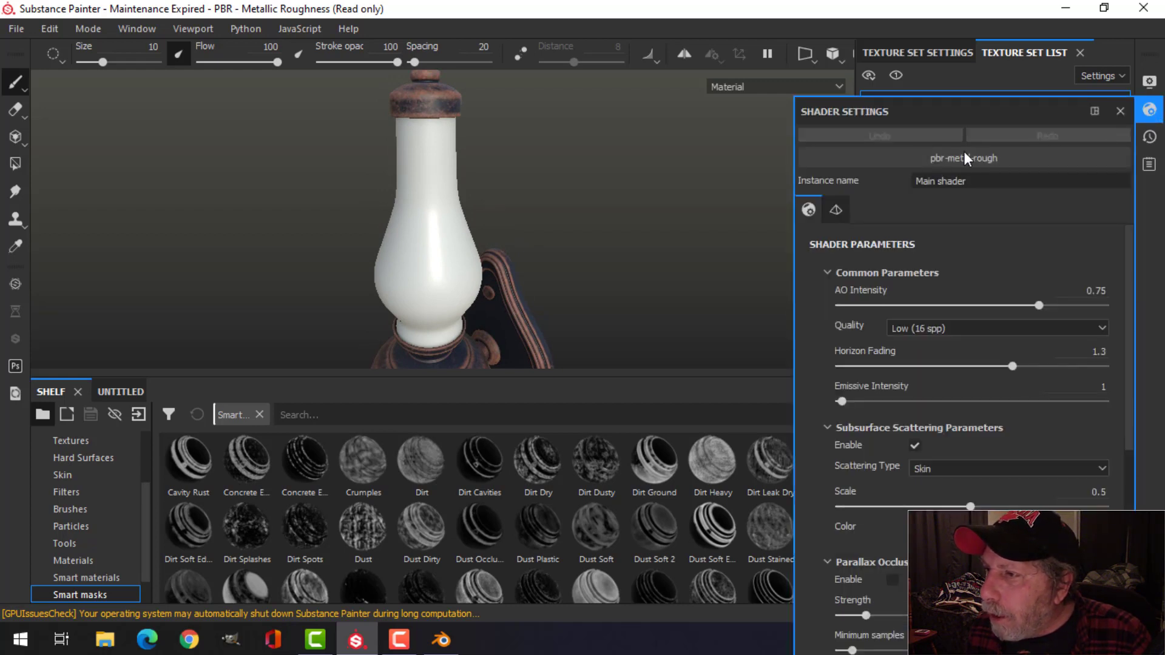
pyautogui.click(980, 157)
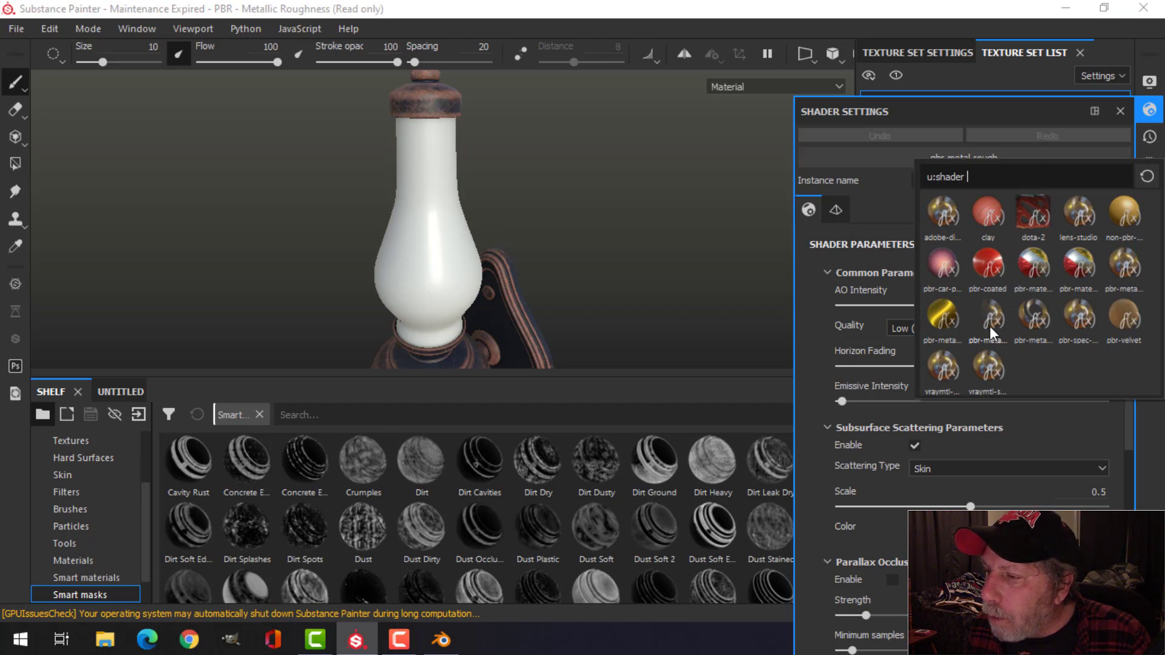
pyautogui.moveTo(989, 326)
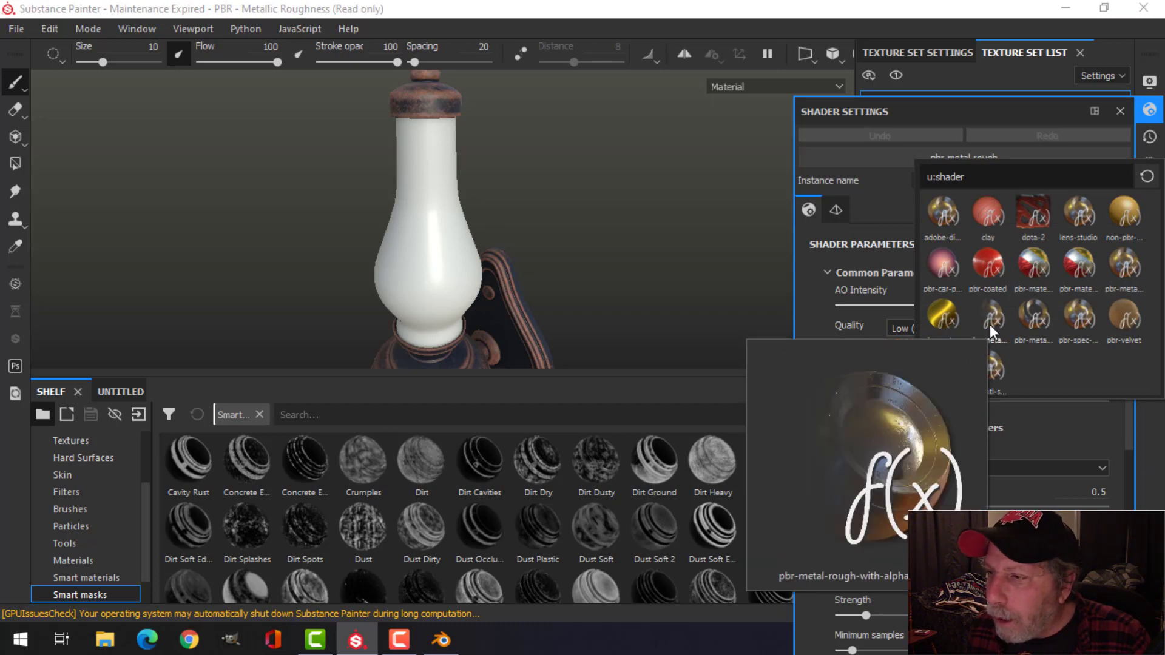
# Switch the glass to the pbr-metal-rough-with-alpha-blending shader
pyautogui.click(989, 321)
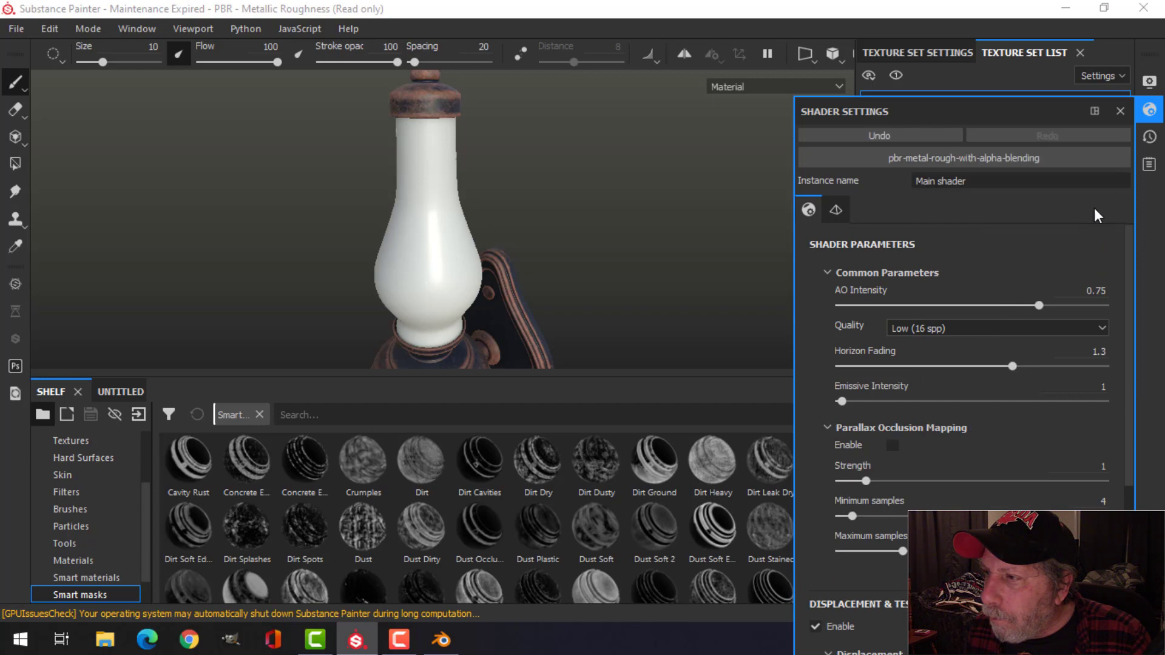
pyautogui.click(1150, 111)
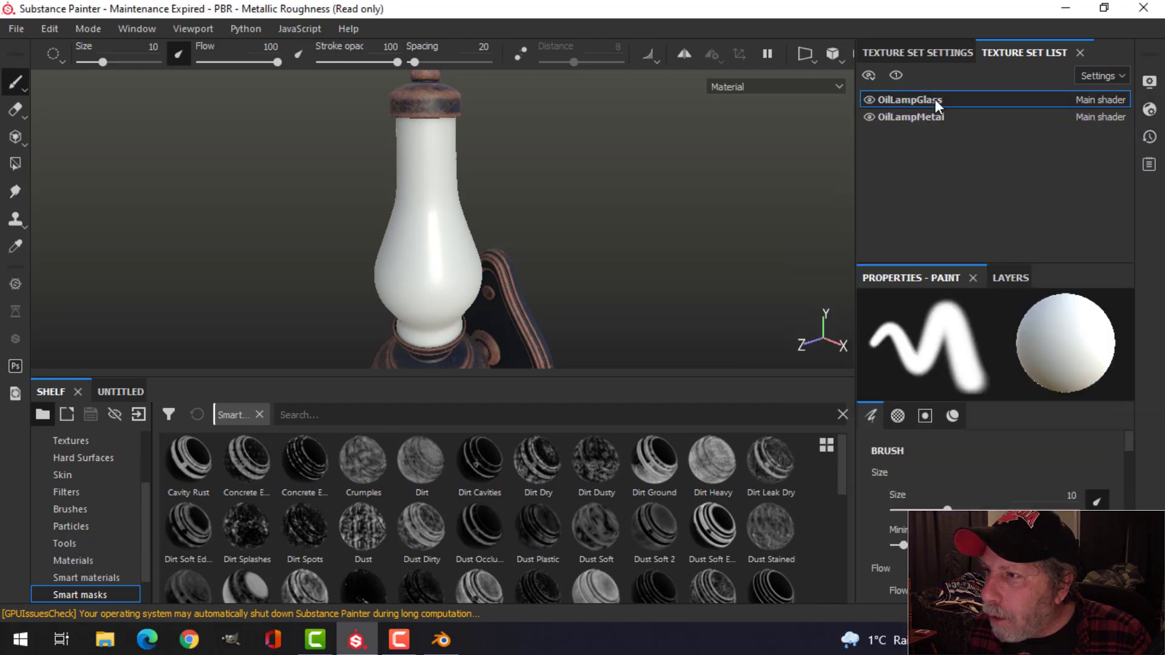
pyautogui.click(921, 52)
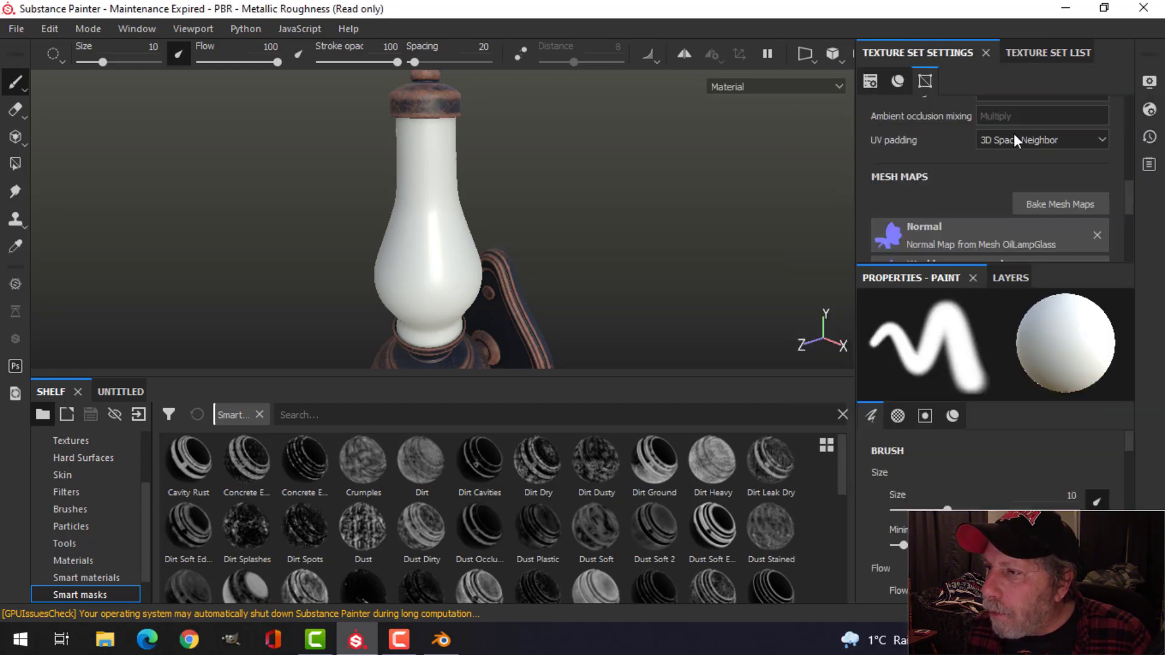
pyautogui.moveTo(1128, 197); pyautogui.dragTo(1118, 165)
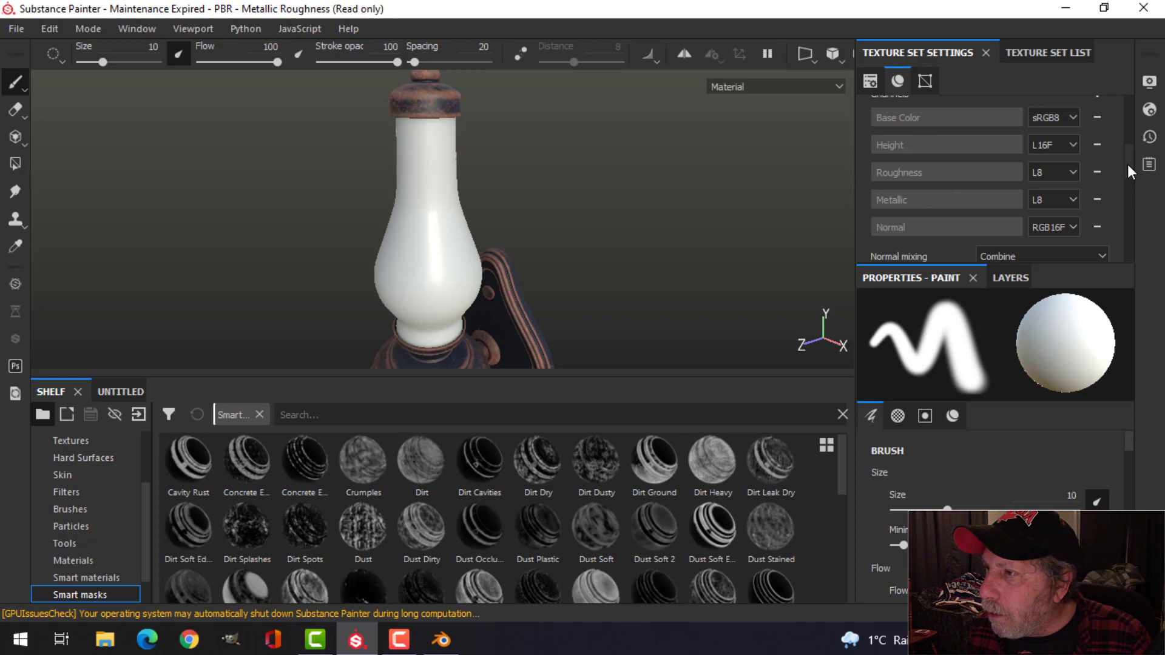
# Add an Opacity channel to the glass texture set
pyautogui.scroll(2, 1127, 164)
pyautogui.click(1094, 155)
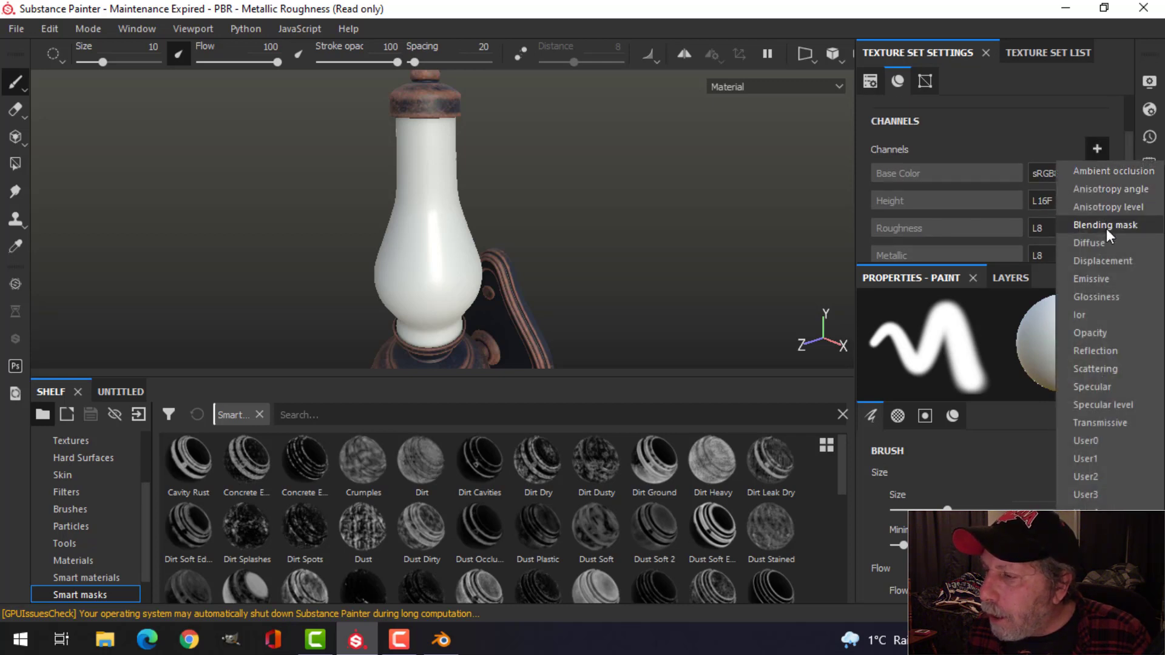
pyautogui.click(1101, 331)
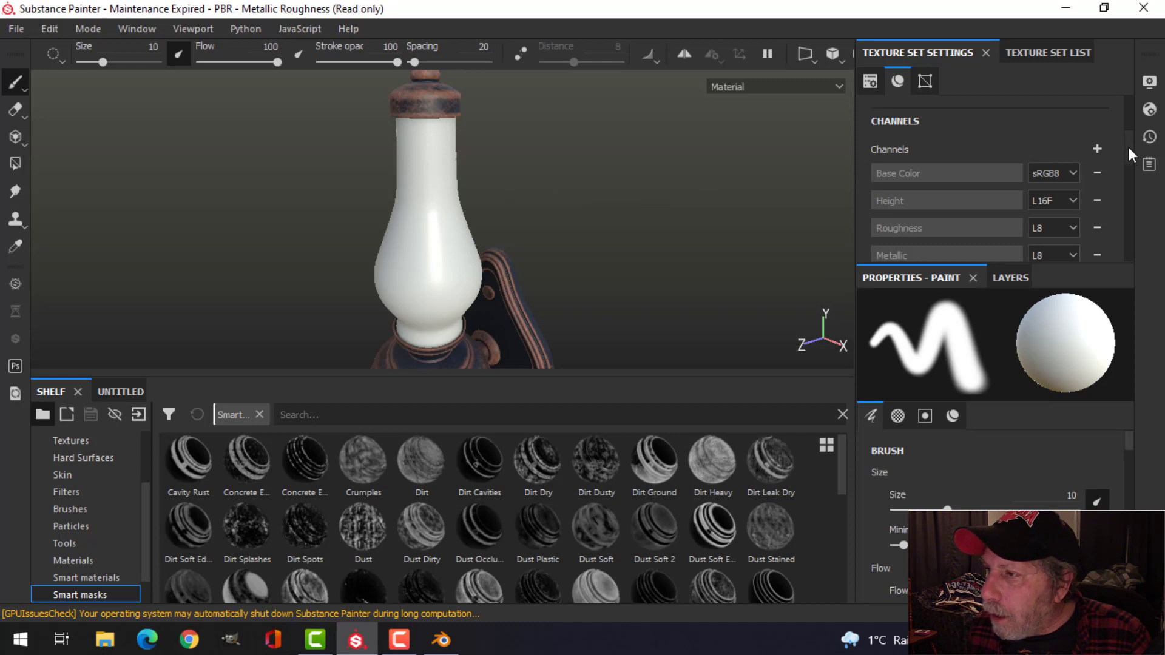
pyautogui.scroll(3, 1127, 145)
pyautogui.scroll(-3, 1127, 133)
pyautogui.click(1007, 277)
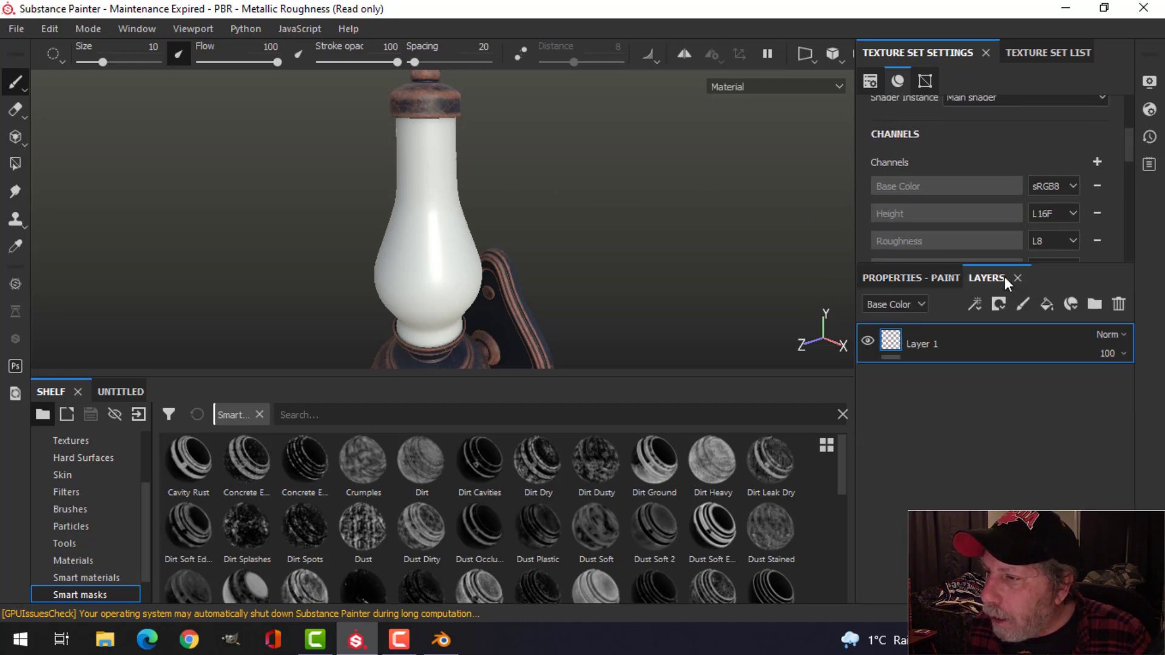
# Delete the empty Layer 1 and apply the Glass Visor smart material to the chimney
pyautogui.click(1121, 305)
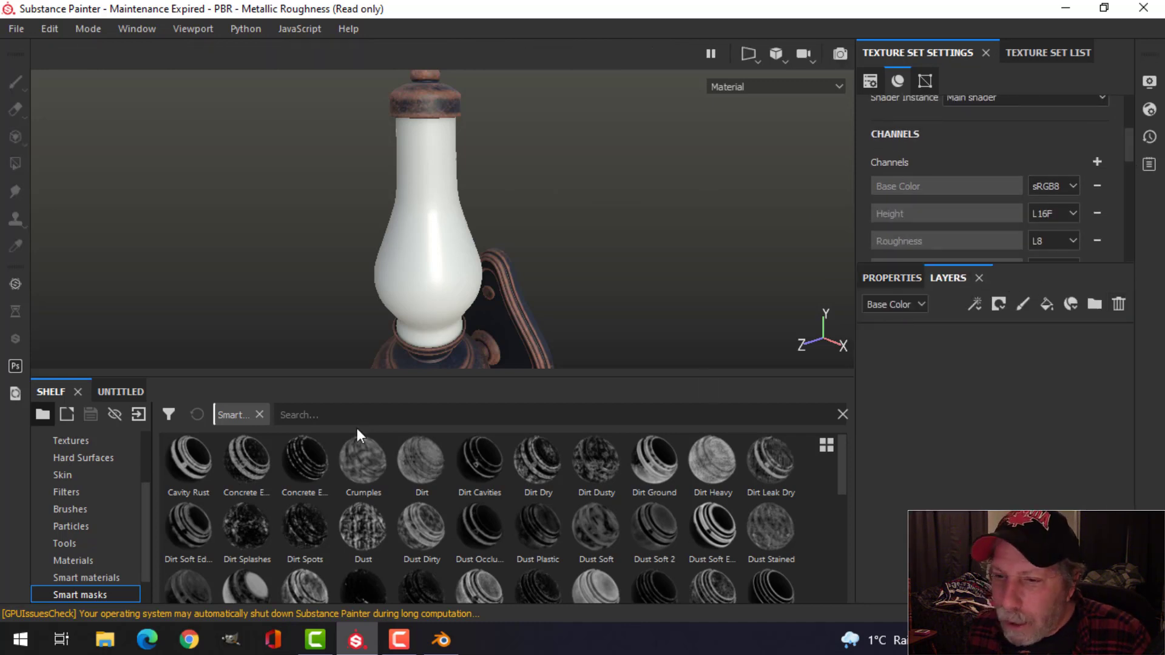
pyautogui.press('Up')
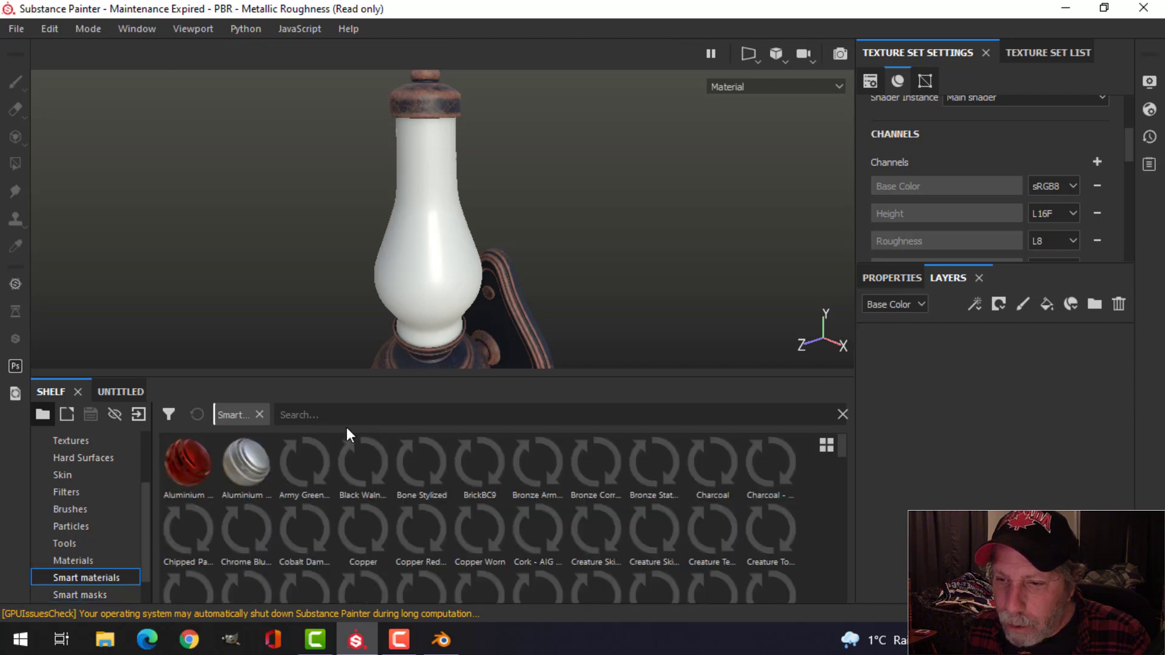
pyautogui.click(425, 414)
pyautogui.write('gl')
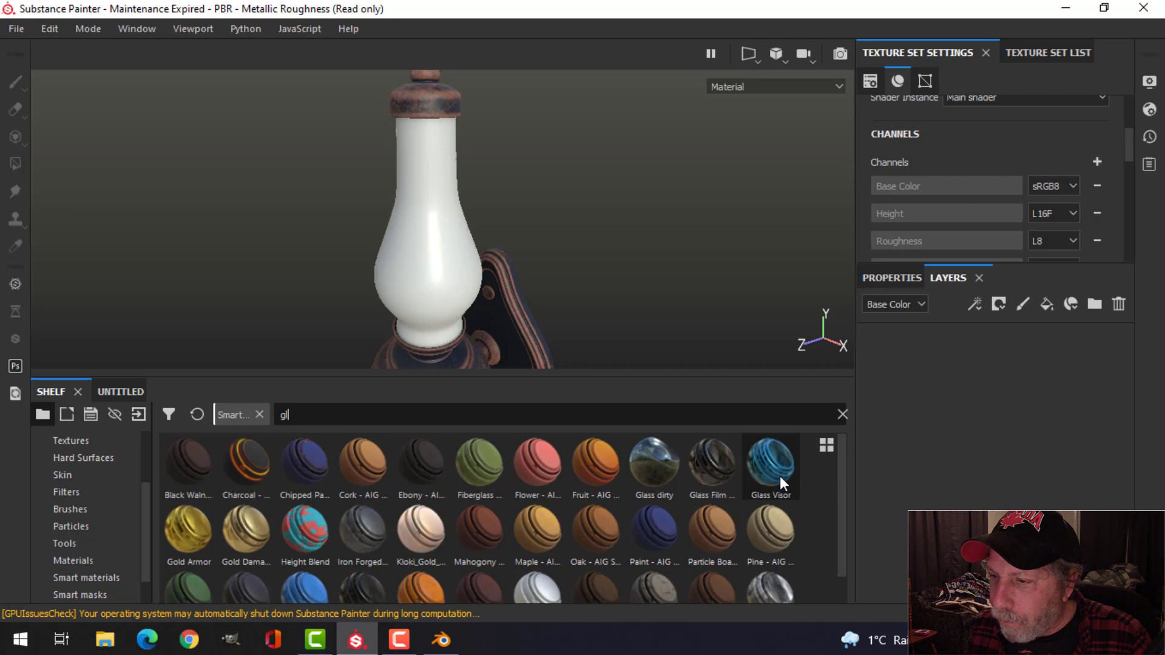
pyautogui.moveTo(770, 468); pyautogui.dragTo(410, 246)
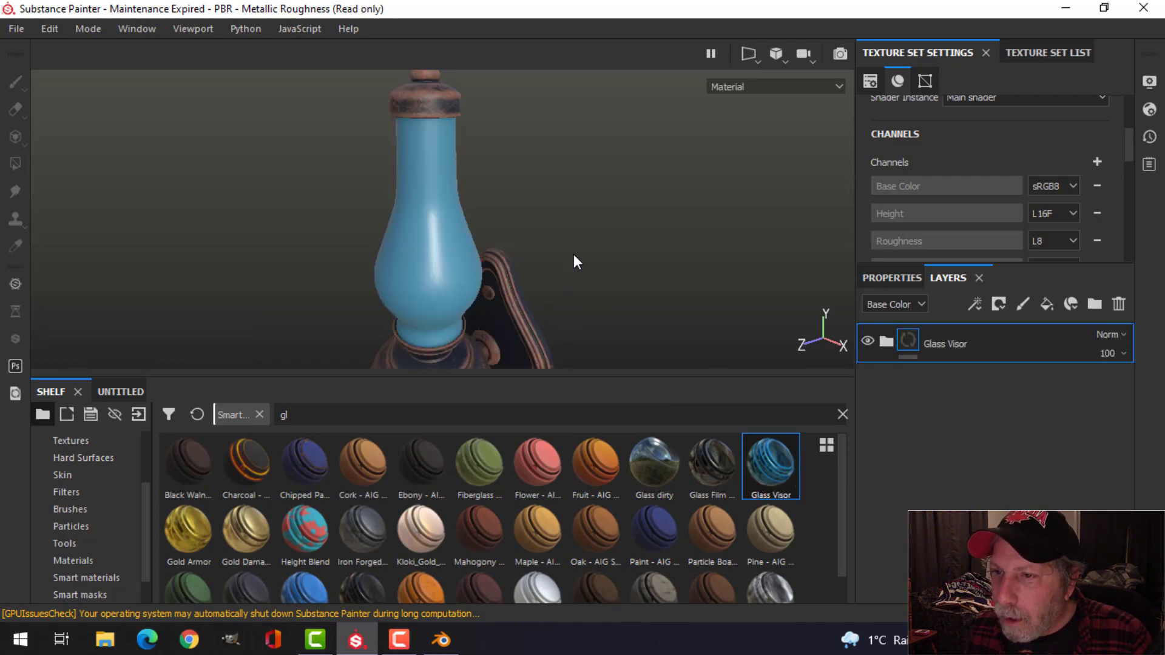
pyautogui.keyDown('alt'); pyautogui.moveTo(573, 273); pyautogui.dragTo(606, 260); pyautogui.keyUp('alt')
# Lower the Glass Visor Base layer's opacity to about 0.25
pyautogui.click(878, 341)
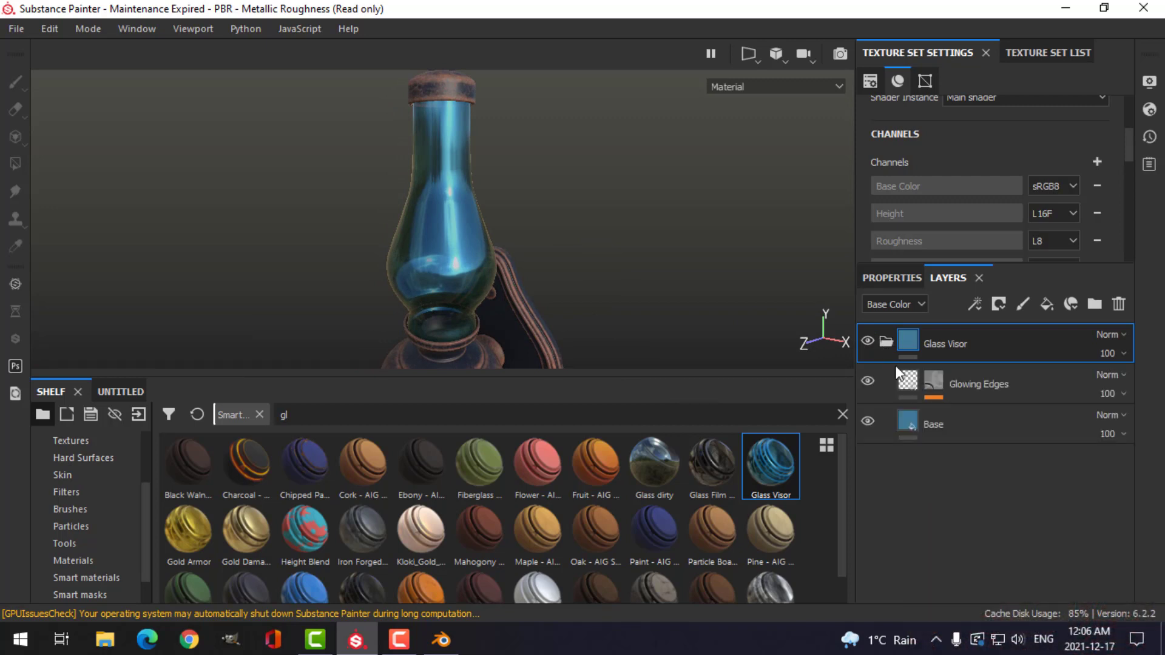
pyautogui.click(979, 428)
pyautogui.click(925, 276)
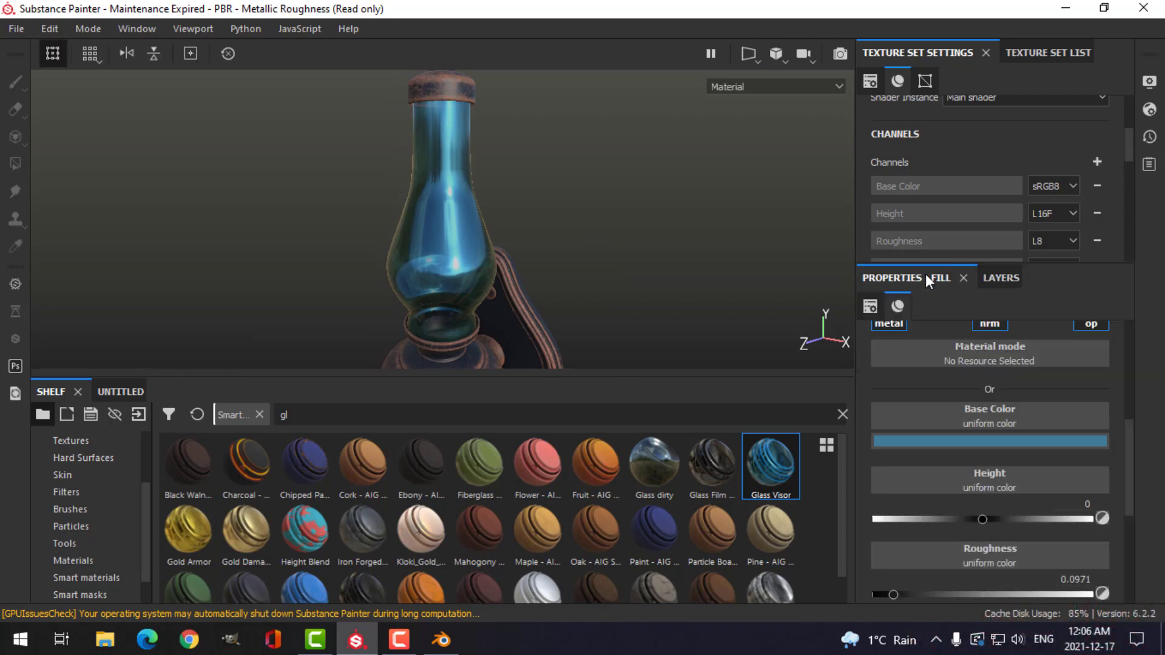
pyautogui.moveTo(1132, 453); pyautogui.dragTo(1137, 529)
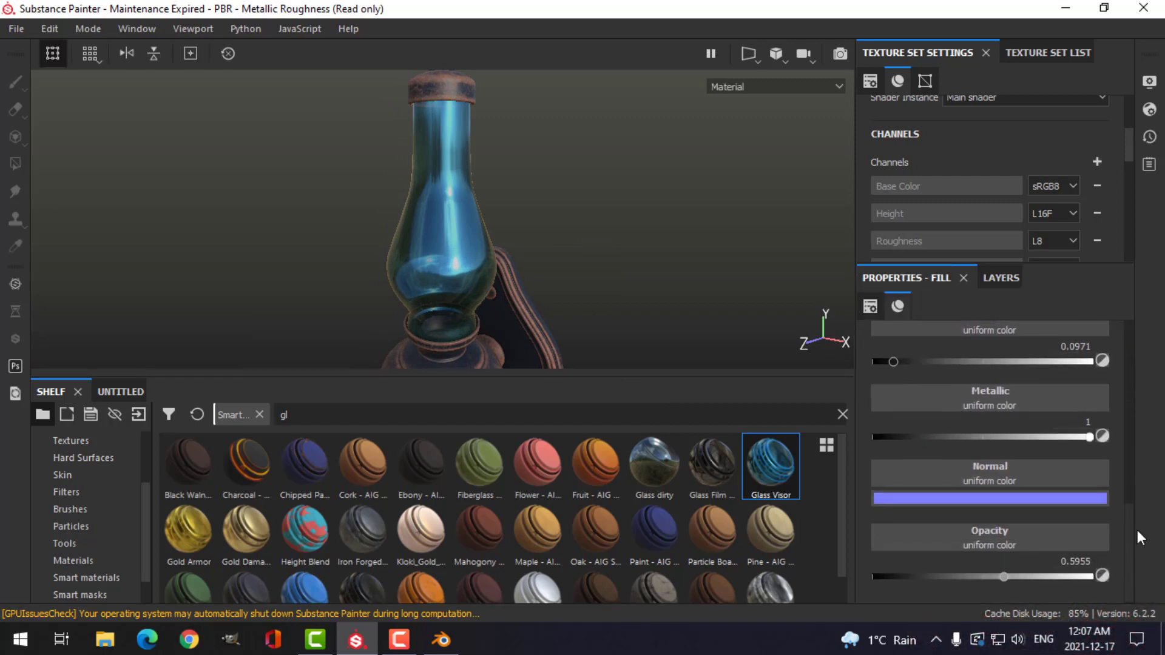
pyautogui.moveTo(1002, 579); pyautogui.dragTo(927, 576)
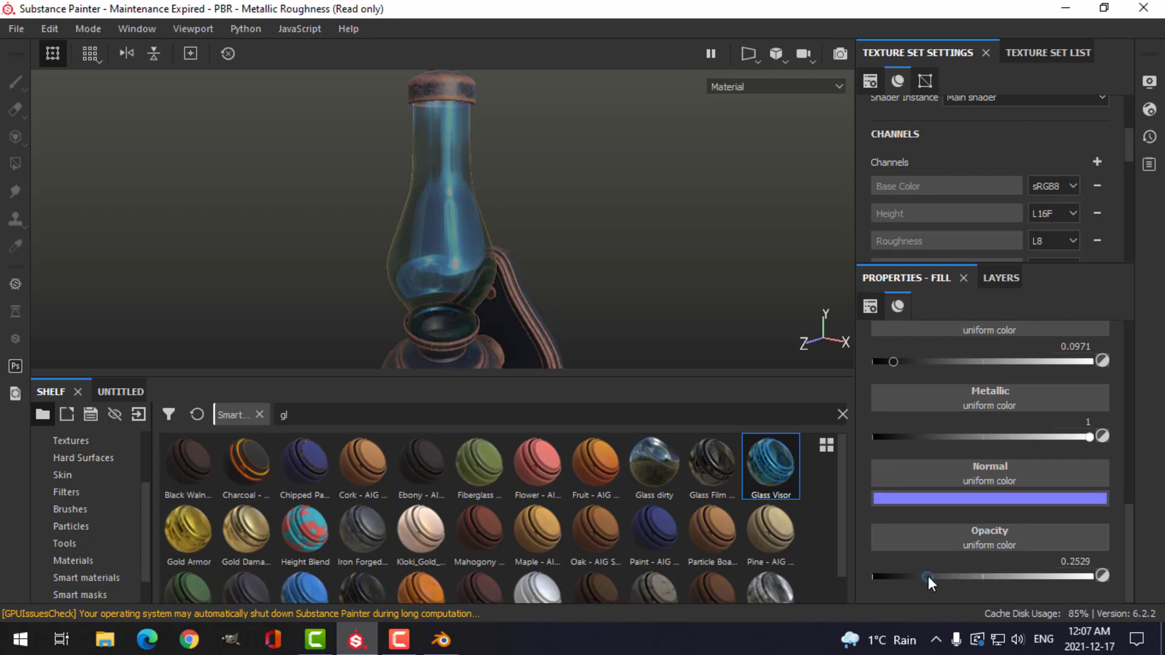
pyautogui.keyDown('alt'); pyautogui.moveTo(504, 311); pyautogui.dragTo(529, 258); pyautogui.keyUp('alt')
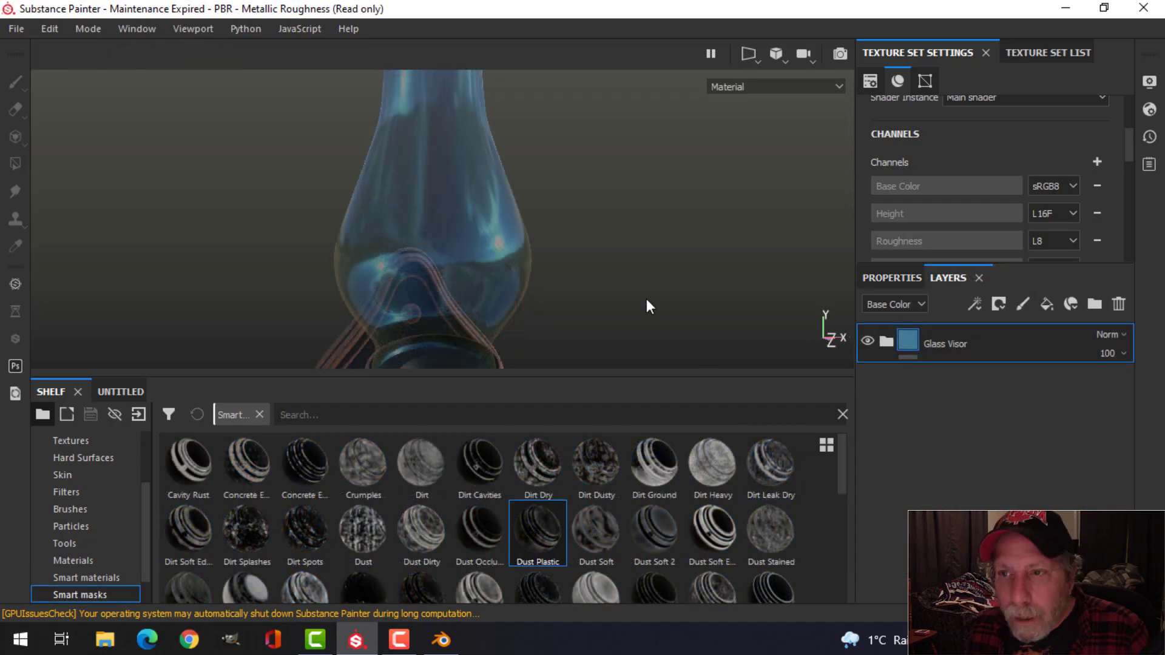
# Add a fill layer above Glass Visor and give it a black mask
pyautogui.click(1047, 307)
pyautogui.click(1000, 309)
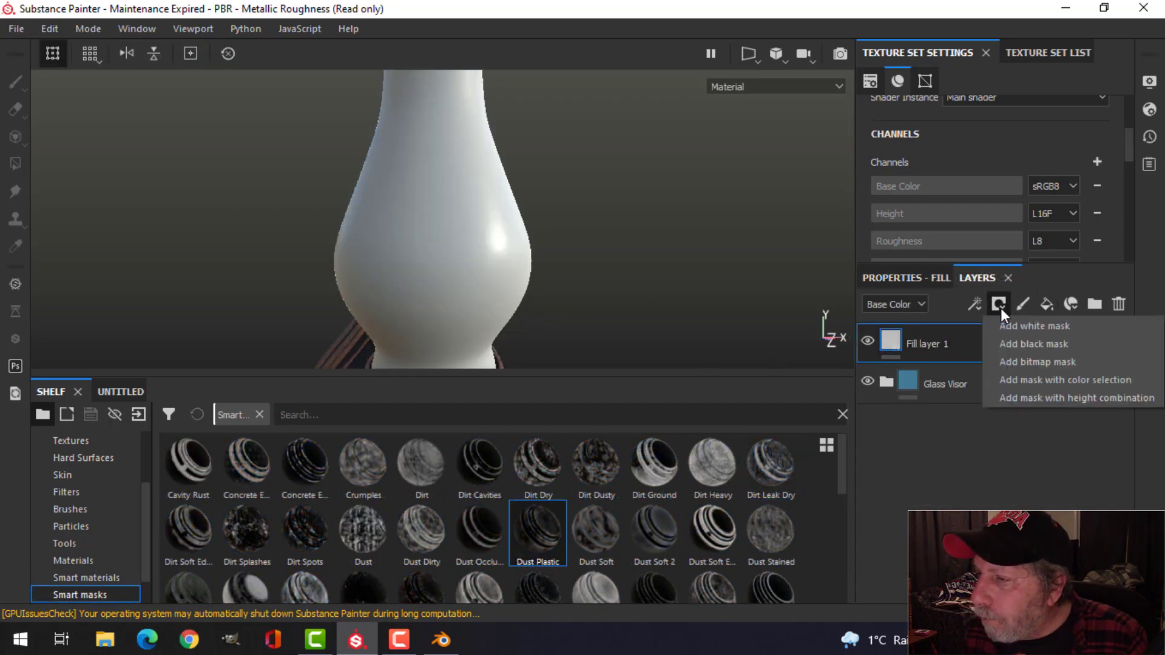
pyautogui.click(1024, 345)
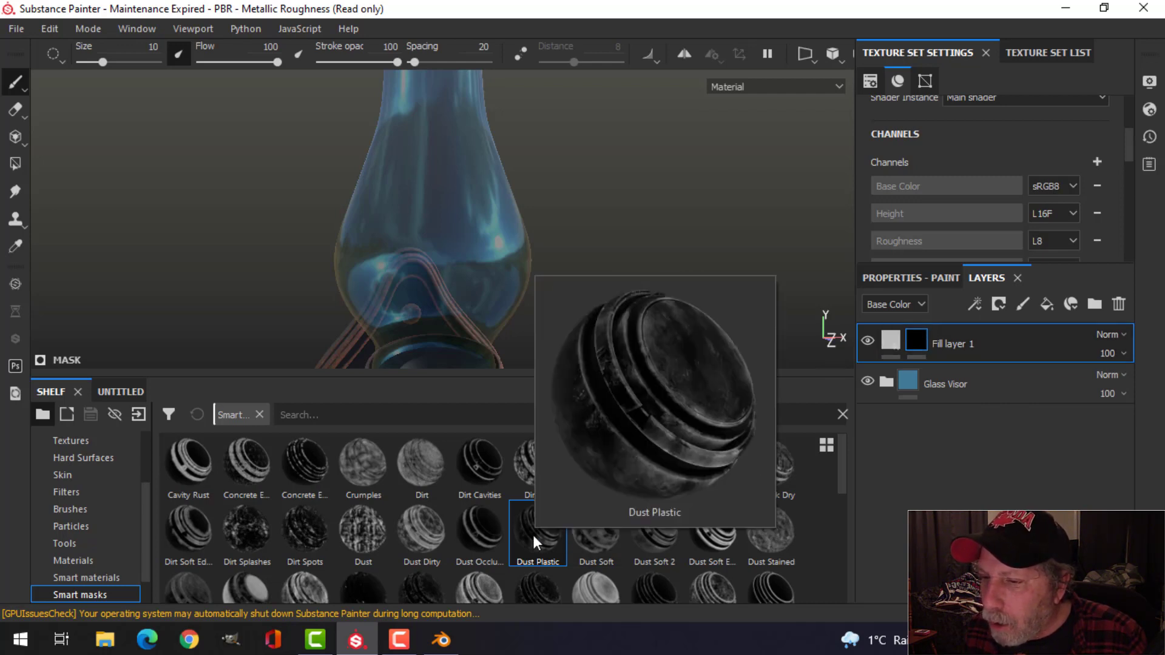
# Try the Dust Dirty smart mask on the fill layer, then undo it
pyautogui.moveTo(430, 536)
pyautogui.moveTo(431, 535); pyautogui.dragTo(916, 344)
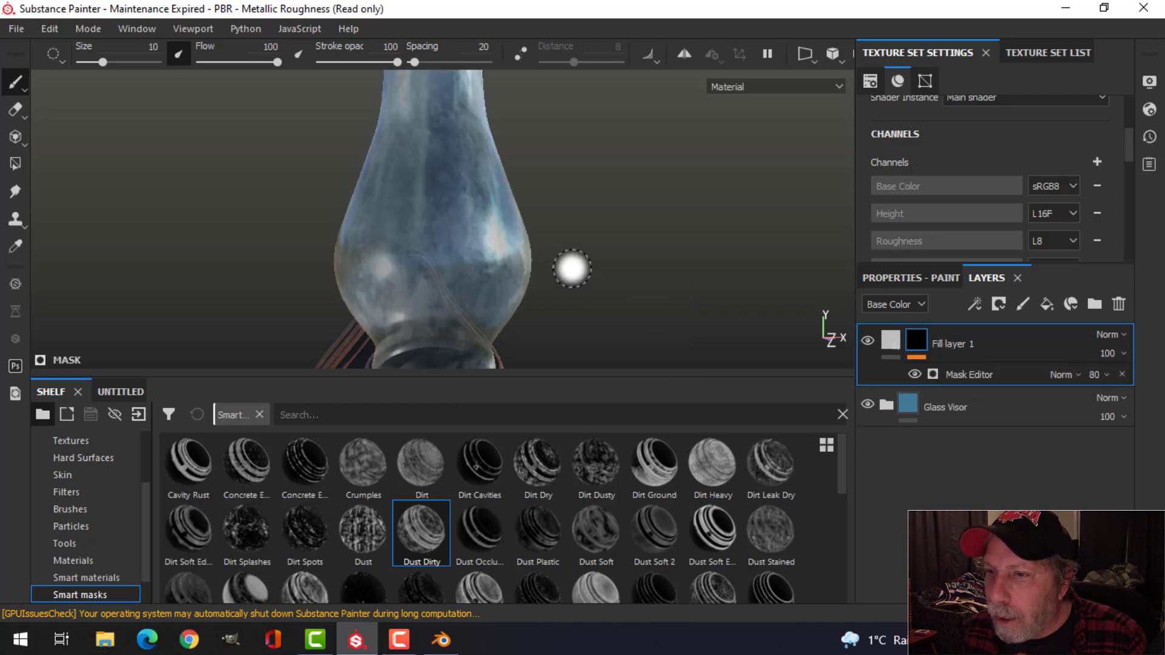
pyautogui.moveTo(606, 226)
pyautogui.keyDown('alt'); pyautogui.mouseDown()
pyautogui.moveTo(557, 265)
pyautogui.moveTo(527, 270)
pyautogui.moveTo(525, 229)
pyautogui.moveTo(380, 242)
pyautogui.moveTo(513, 253)
pyautogui.moveTo(488, 231)
pyautogui.mouseUp(); pyautogui.keyUp('alt')
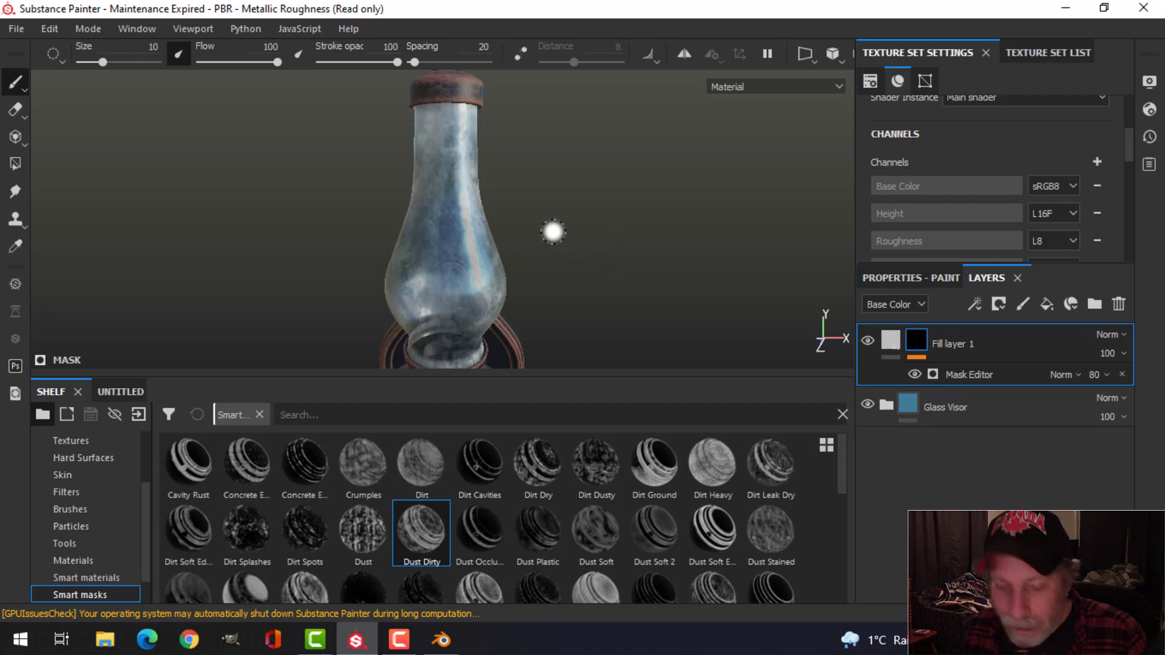
pyautogui.keyDown('alt'); pyautogui.moveTo(525, 222); pyautogui.dragTo(587, 228); pyautogui.keyUp('alt')
pyautogui.keyDown('alt'); pyautogui.moveTo(587, 228); pyautogui.dragTo(489, 234, button='right'); pyautogui.keyUp('alt')
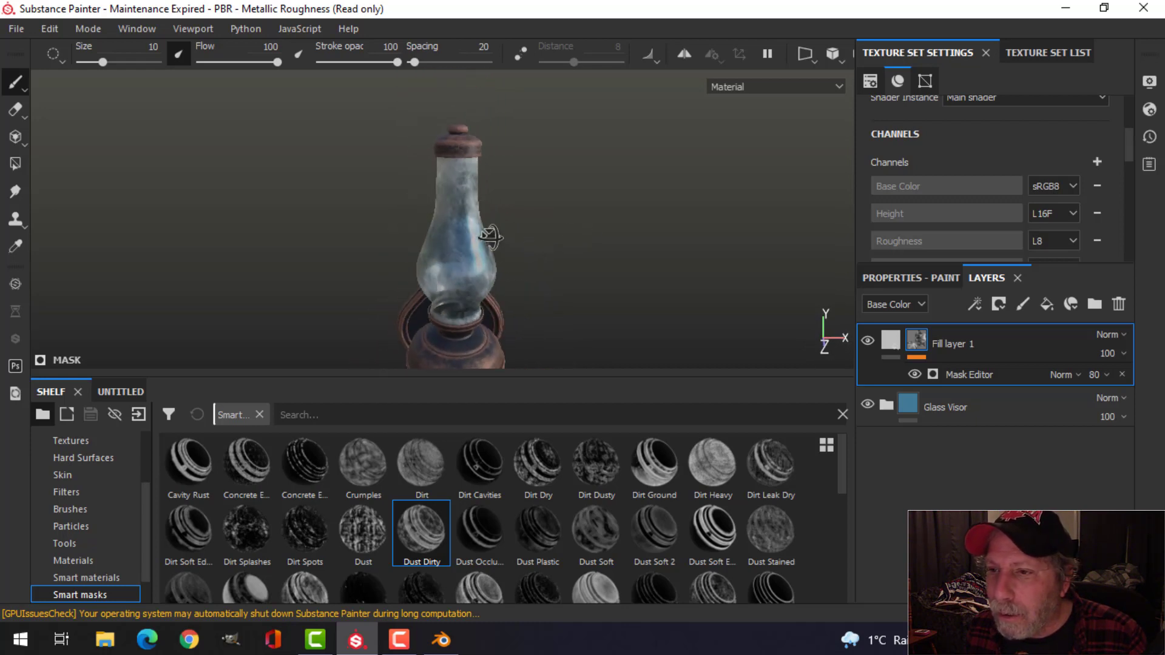
pyautogui.hotkey('ctrl', 'z')
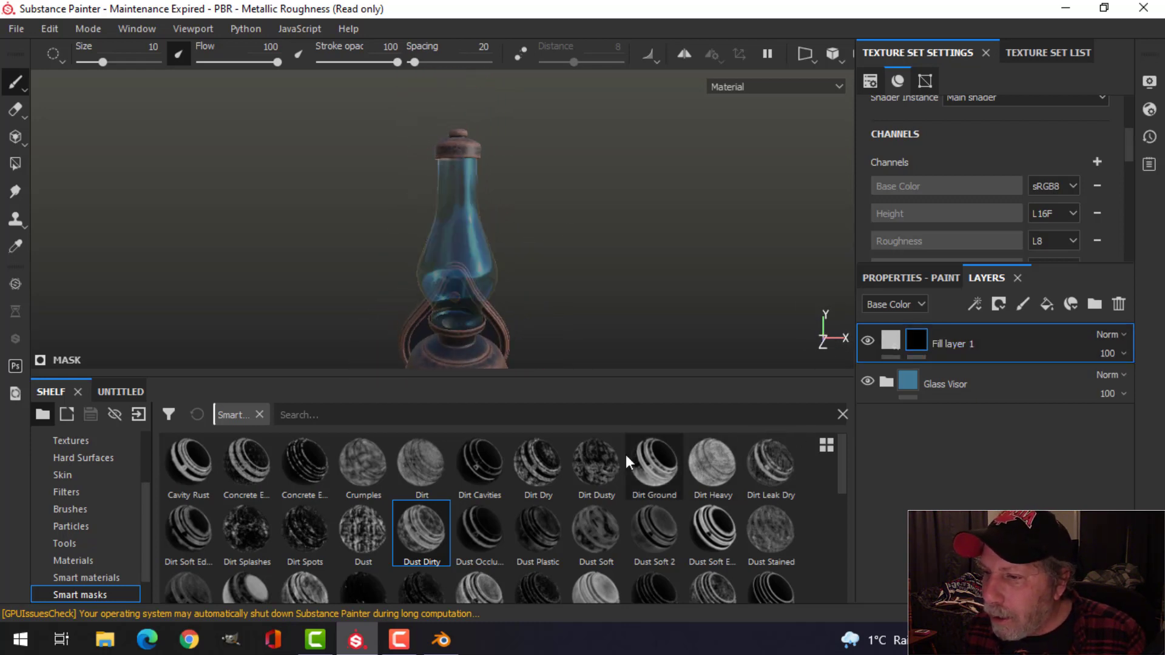
# Try Dirt Dry, undo it, and apply the Dirt Dusty smart mask instead
pyautogui.moveTo(537, 477); pyautogui.dragTo(915, 339)
pyautogui.hotkey('ctrl', 'z')
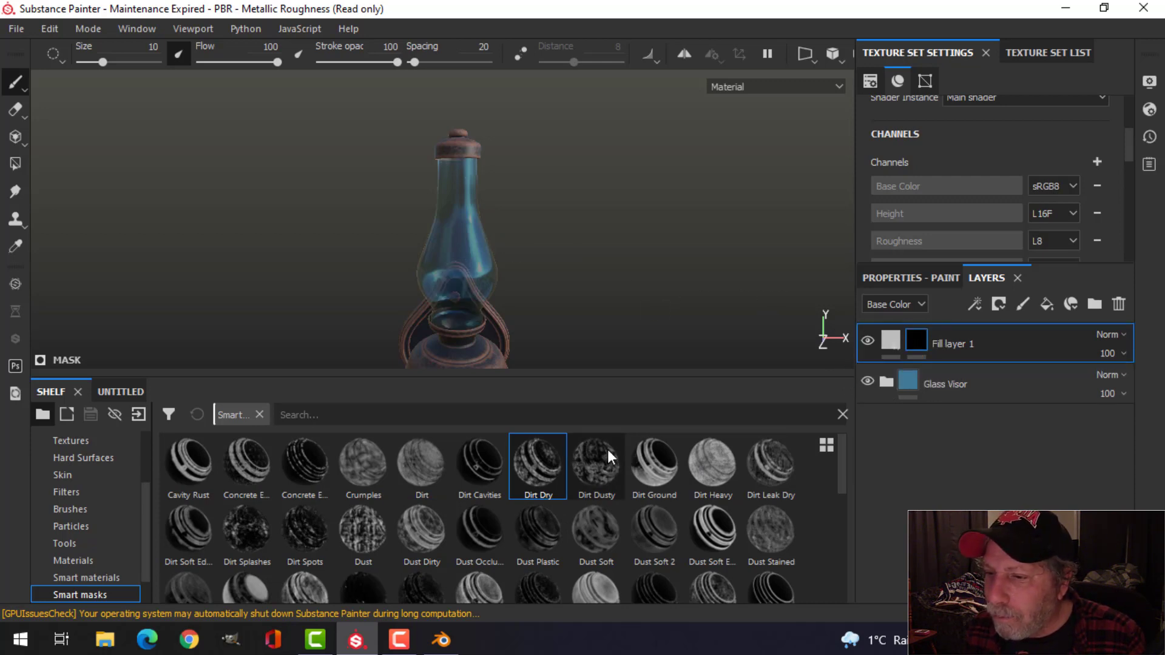
pyautogui.moveTo(595, 464); pyautogui.dragTo(916, 340)
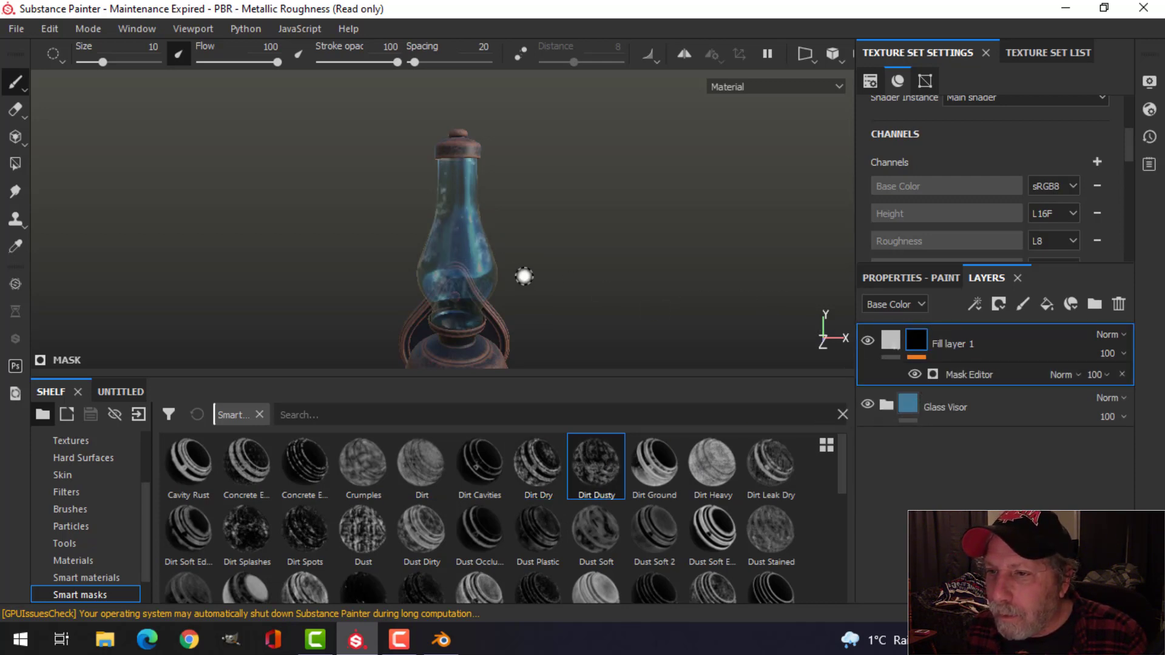
pyautogui.keyDown('alt'); pyautogui.moveTo(531, 227); pyautogui.dragTo(562, 279); pyautogui.keyUp('alt')
pyautogui.scroll(-2, 506, 251)
pyautogui.scroll(5, 479, 261)
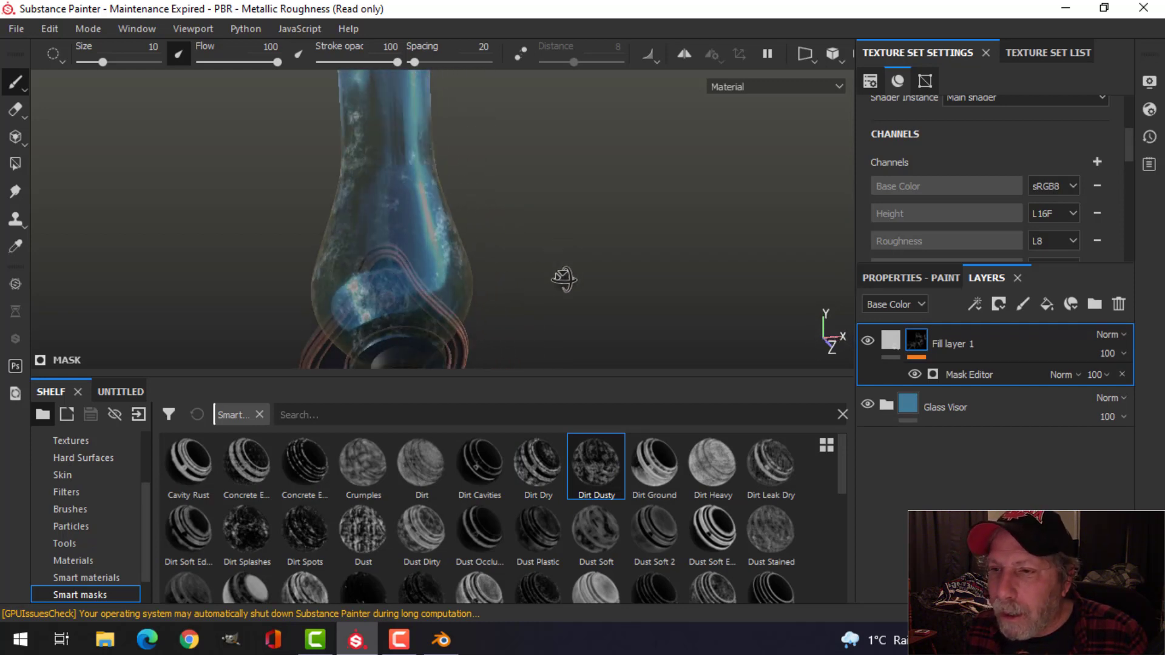
# Add Fill layer 2 with a black mask and apply the Dirt Spots smart mask to it
pyautogui.click(1050, 304)
pyautogui.click(999, 307)
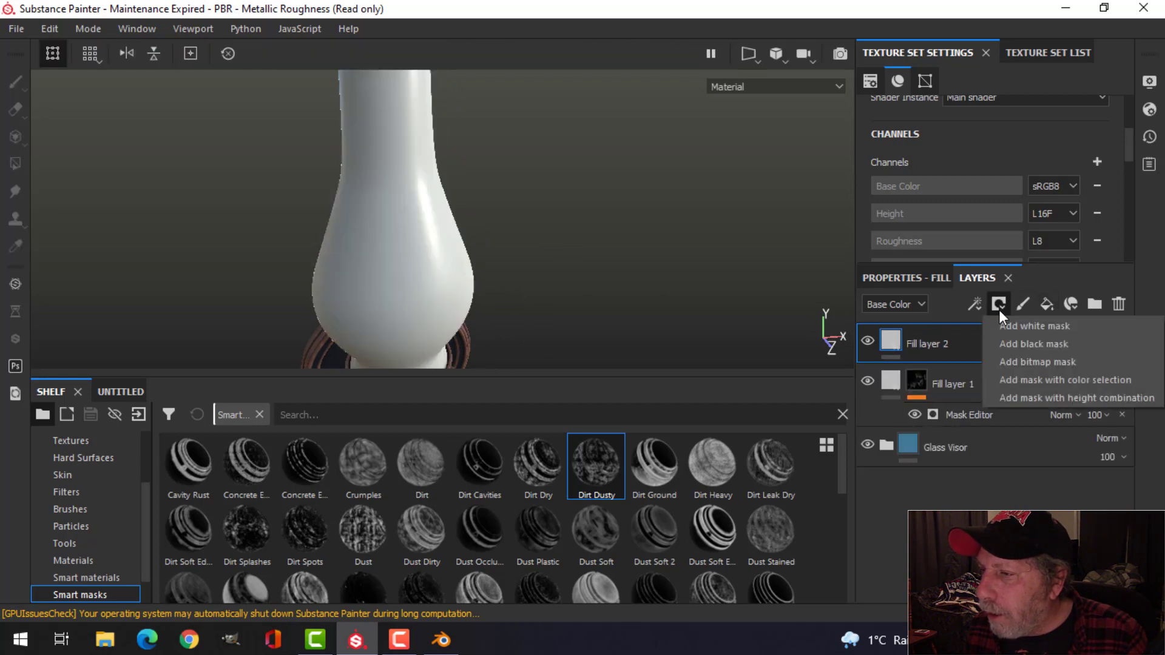
pyautogui.click(1007, 343)
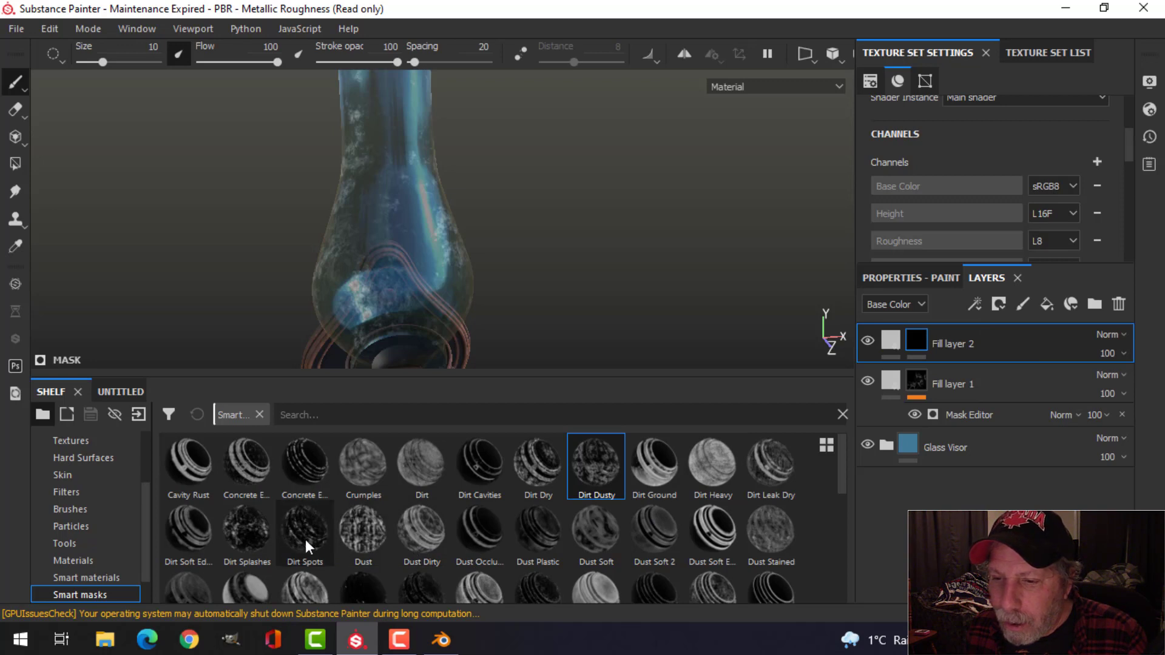
pyautogui.moveTo(305, 540); pyautogui.dragTo(923, 346)
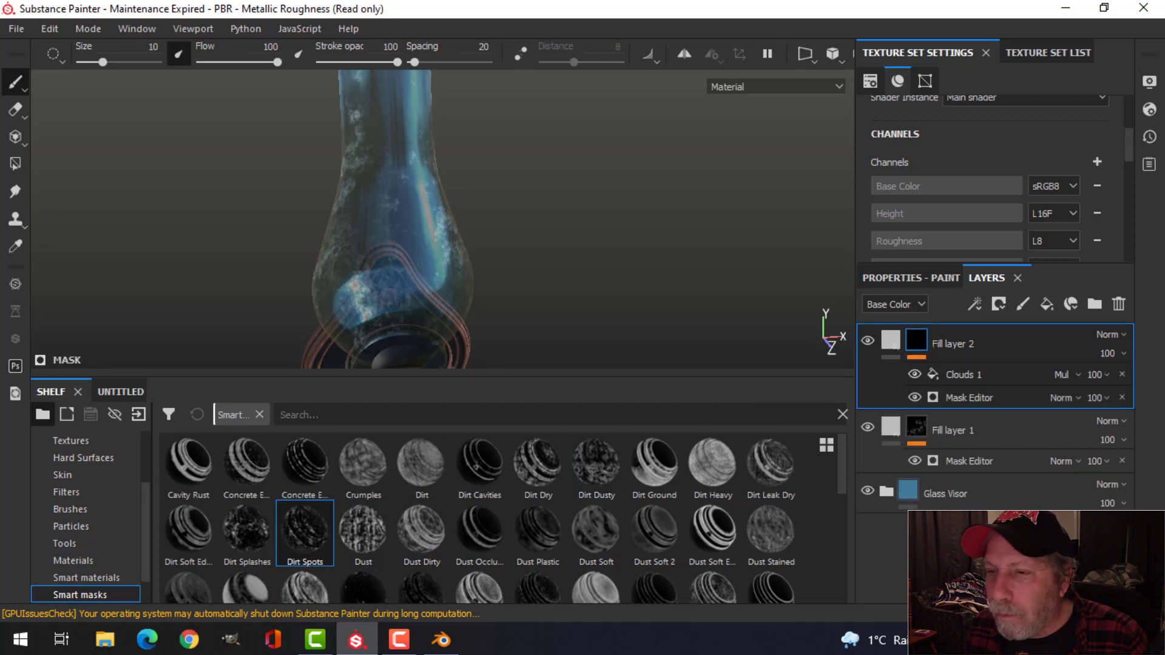
# Set the fill layer's base colour to black and enlarge the viewport to fill the window
pyautogui.click(897, 338)
pyautogui.click(899, 279)
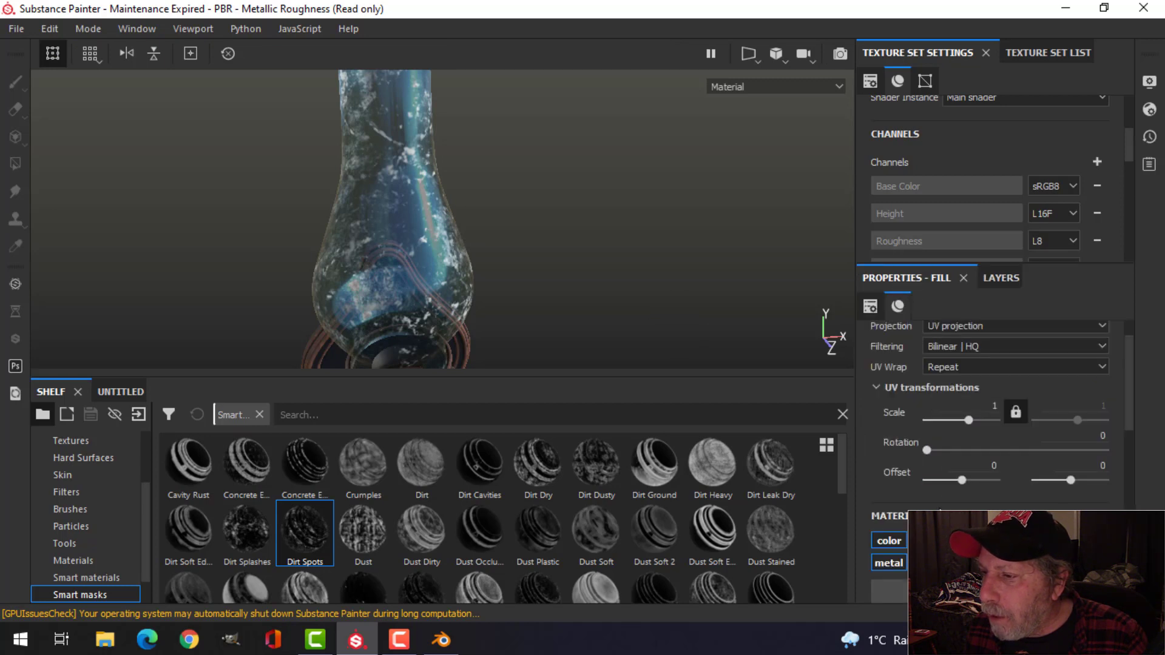
pyautogui.scroll(-5, 1072, 461)
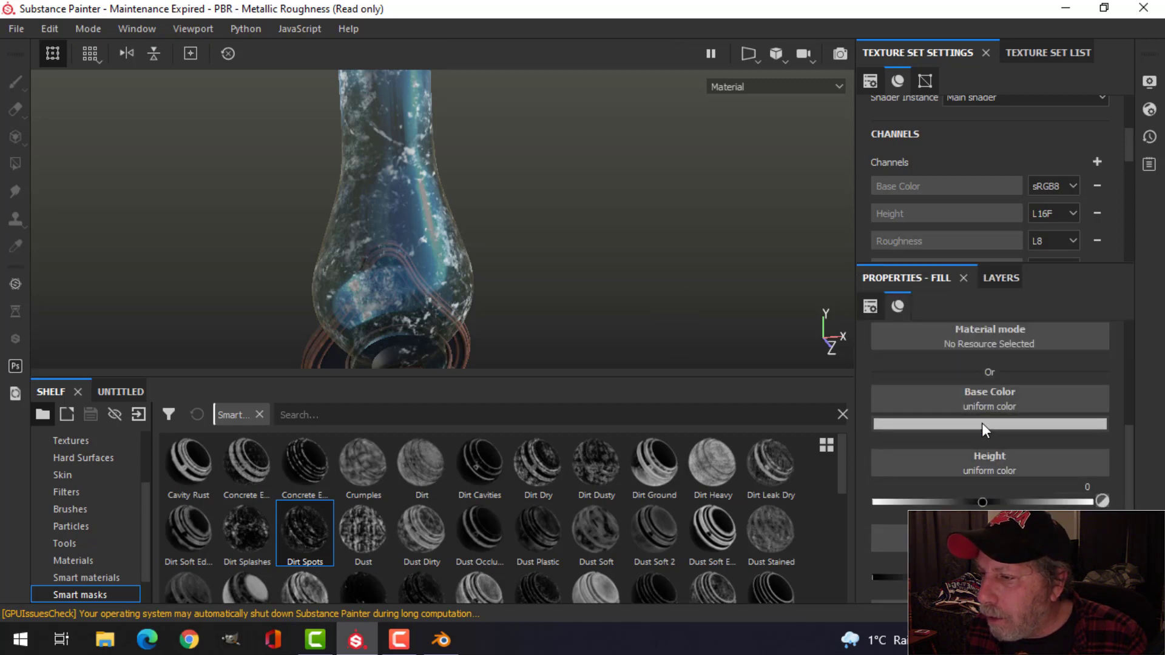
pyautogui.click(982, 423)
pyautogui.moveTo(931, 494); pyautogui.dragTo(934, 527)
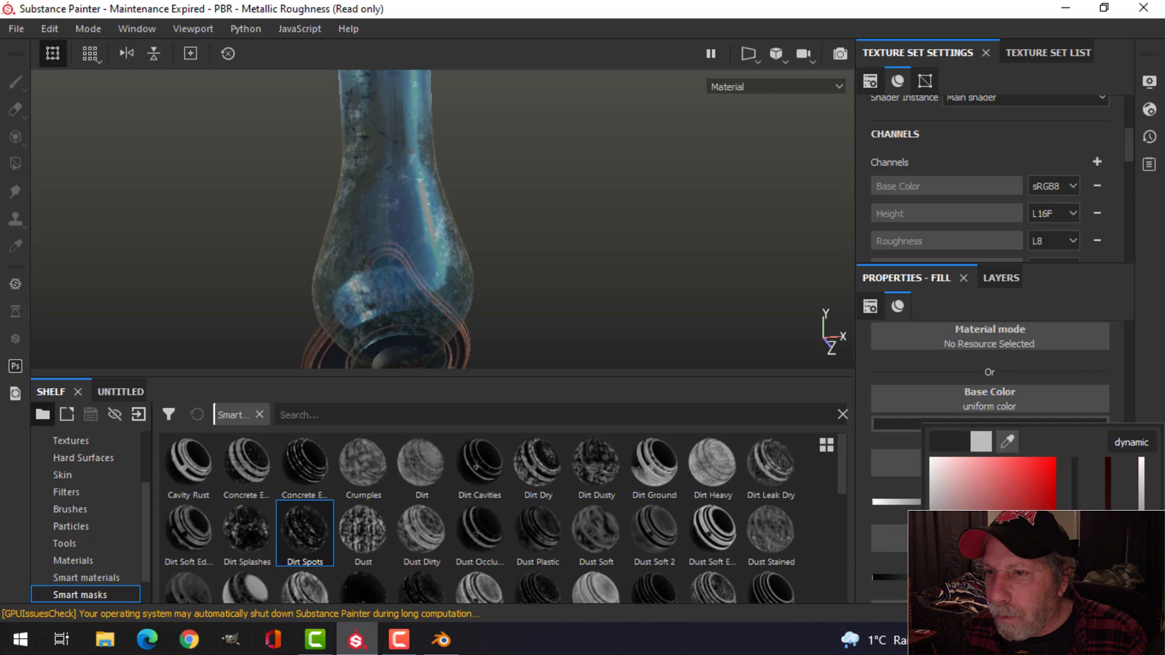
pyautogui.keyDown('alt'); pyautogui.moveTo(533, 269); pyautogui.dragTo(583, 231); pyautogui.keyUp('alt')
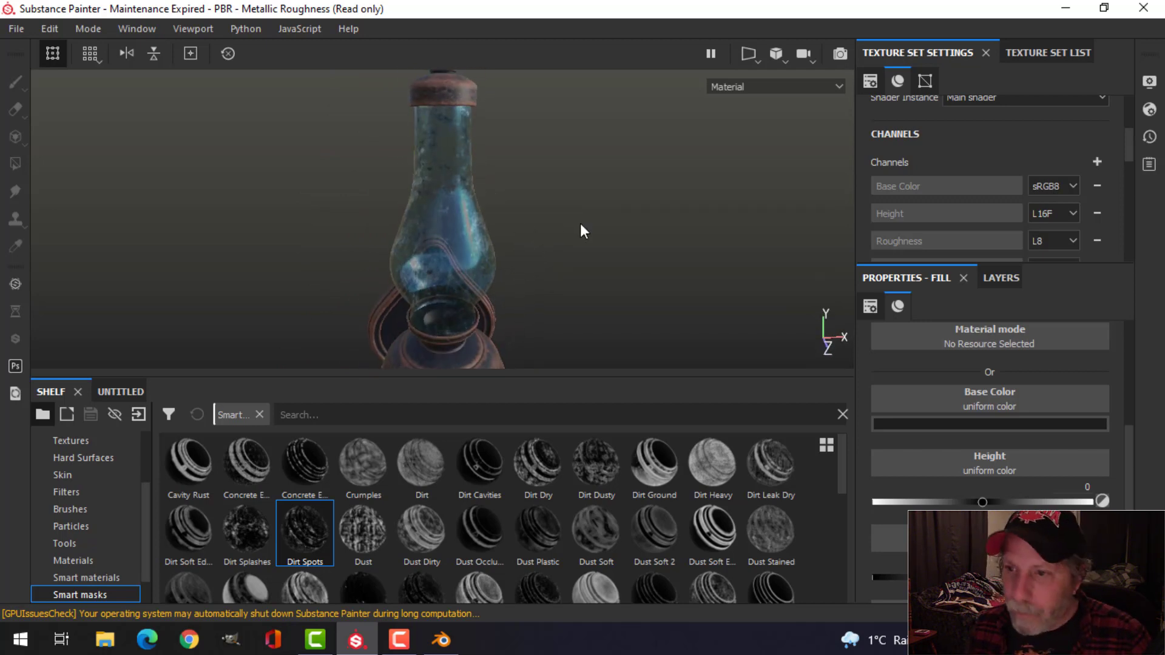
pyautogui.press('Tab')
# Turn on Activate Temporal Anti-Aliasing in the viewport display settings
pyautogui.click(1149, 218)
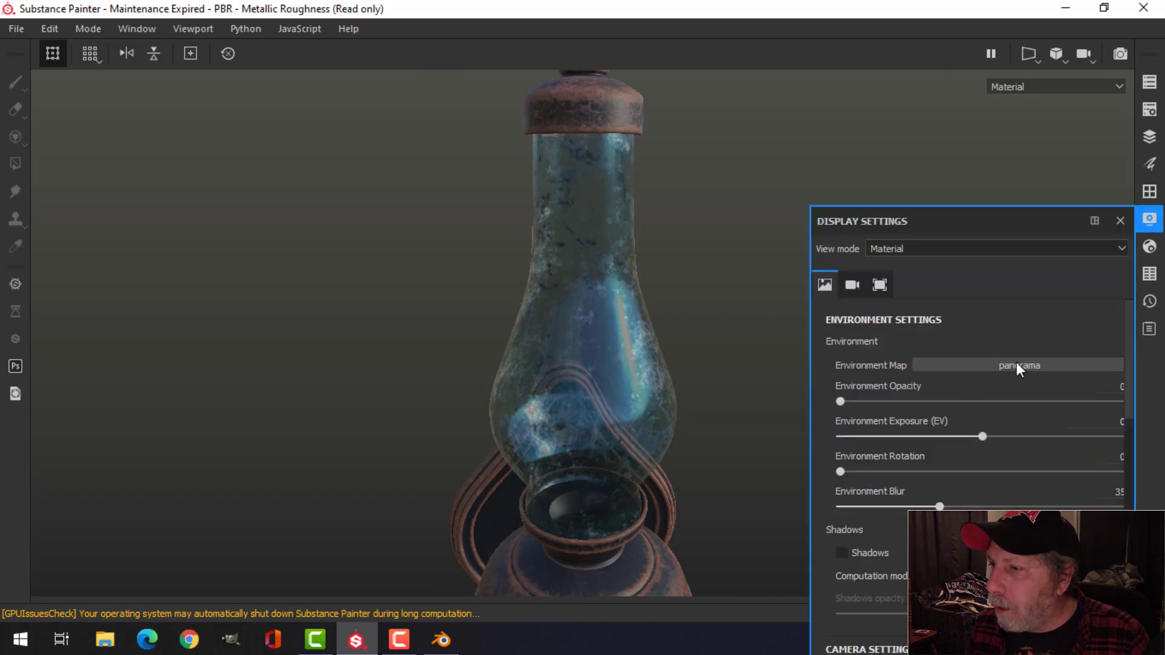
pyautogui.scroll(-15, 879, 441)
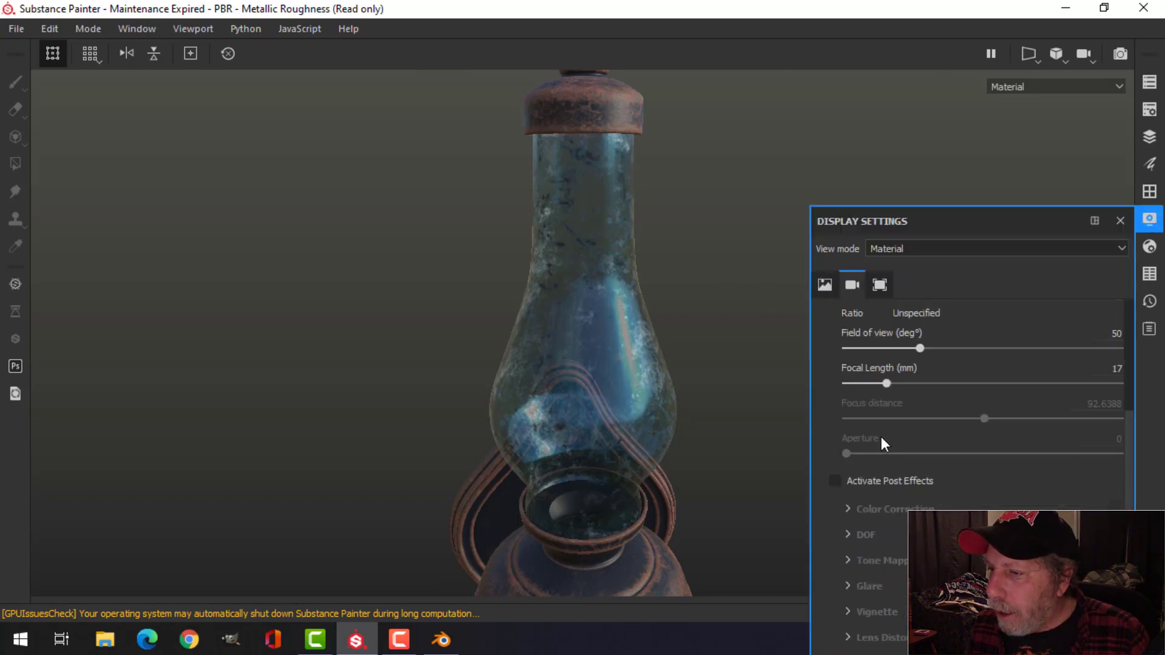
pyautogui.scroll(-3, 881, 441)
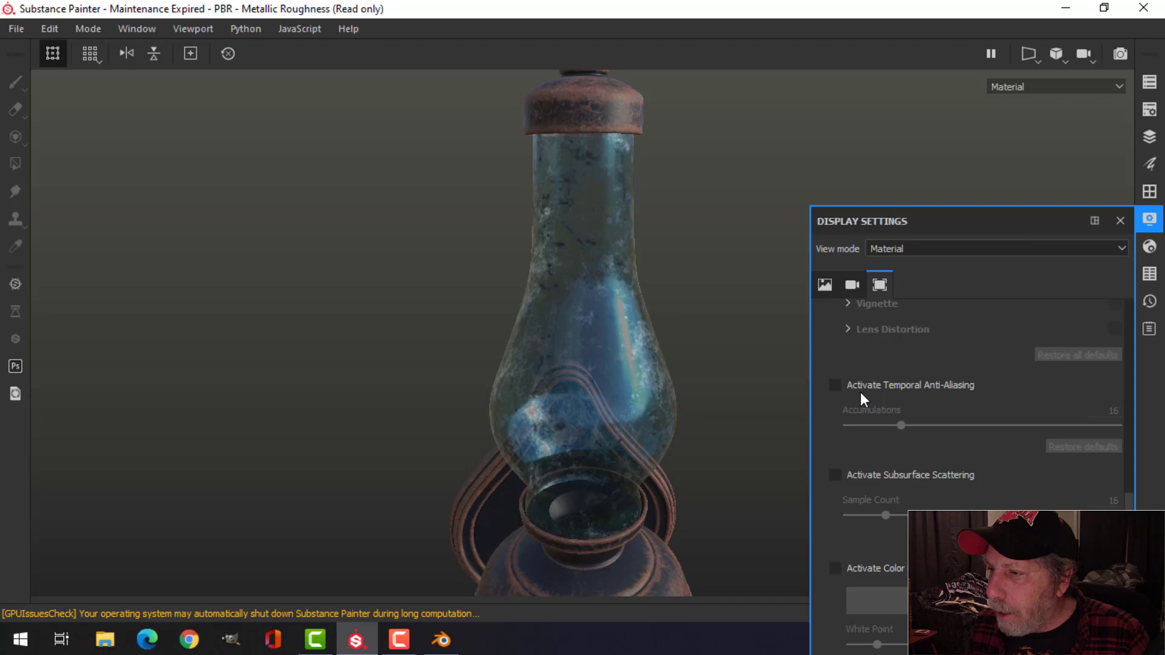
pyautogui.click(836, 385)
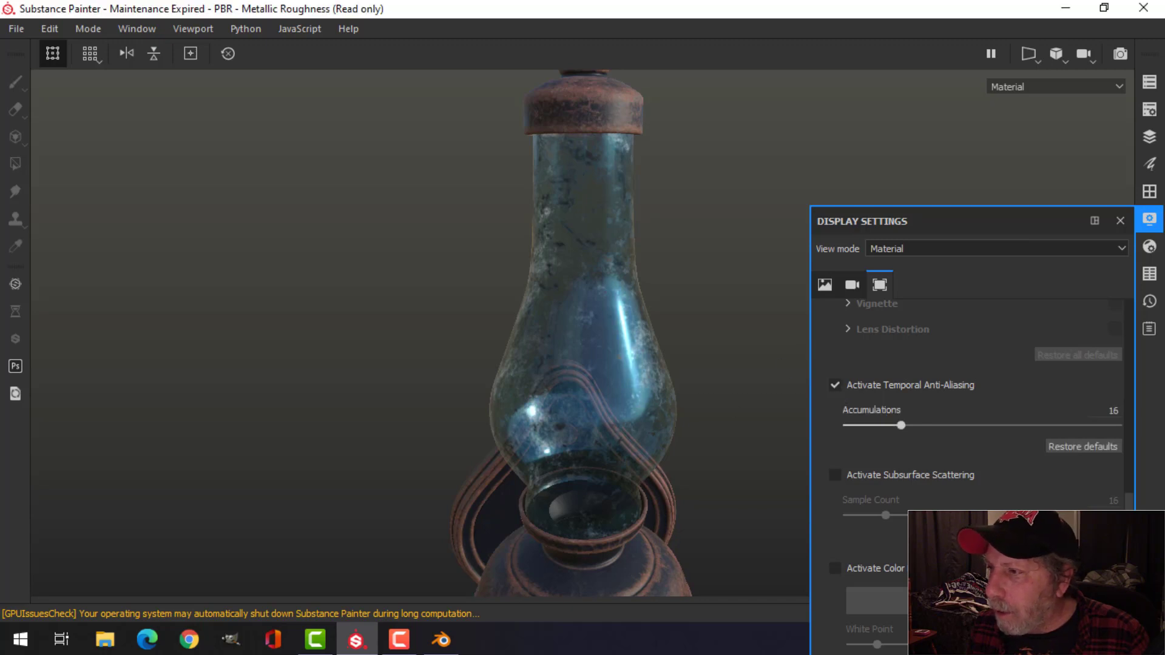
pyautogui.click(1151, 222)
# Orbit to the lamp's wall plate and rotate the environment lighting across it
pyautogui.keyDown('alt'); pyautogui.moveTo(796, 315); pyautogui.dragTo(644, 318); pyautogui.keyUp('alt')
pyautogui.scroll(-4, 671, 367)
pyautogui.moveTo(655, 331)
pyautogui.keyDown('shift'); pyautogui.mouseDown(button='right')
pyautogui.moveTo(610, 340)
pyautogui.moveTo(674, 335)
pyautogui.moveTo(652, 341)
pyautogui.mouseUp(button='right'); pyautogui.keyUp('shift')
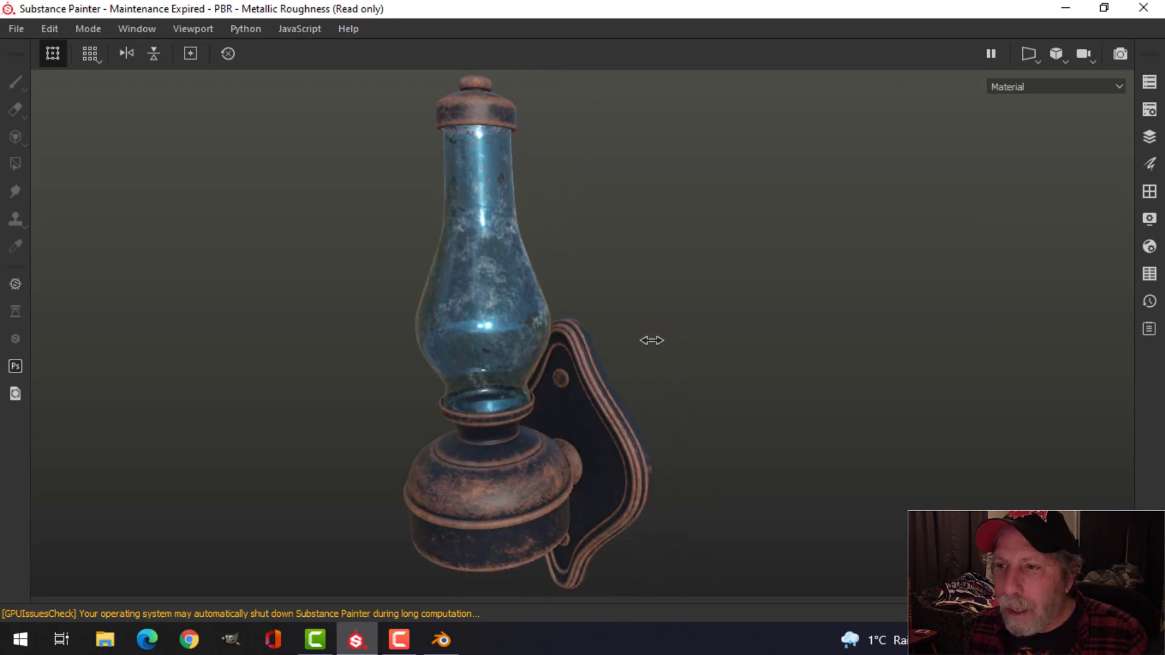
# Restore the hidden panels and show the texture set list with OilLampGlass and OilLampMetal
pyautogui.keyDown('alt'); pyautogui.moveTo(514, 351); pyautogui.dragTo(542, 321); pyautogui.keyUp('alt')
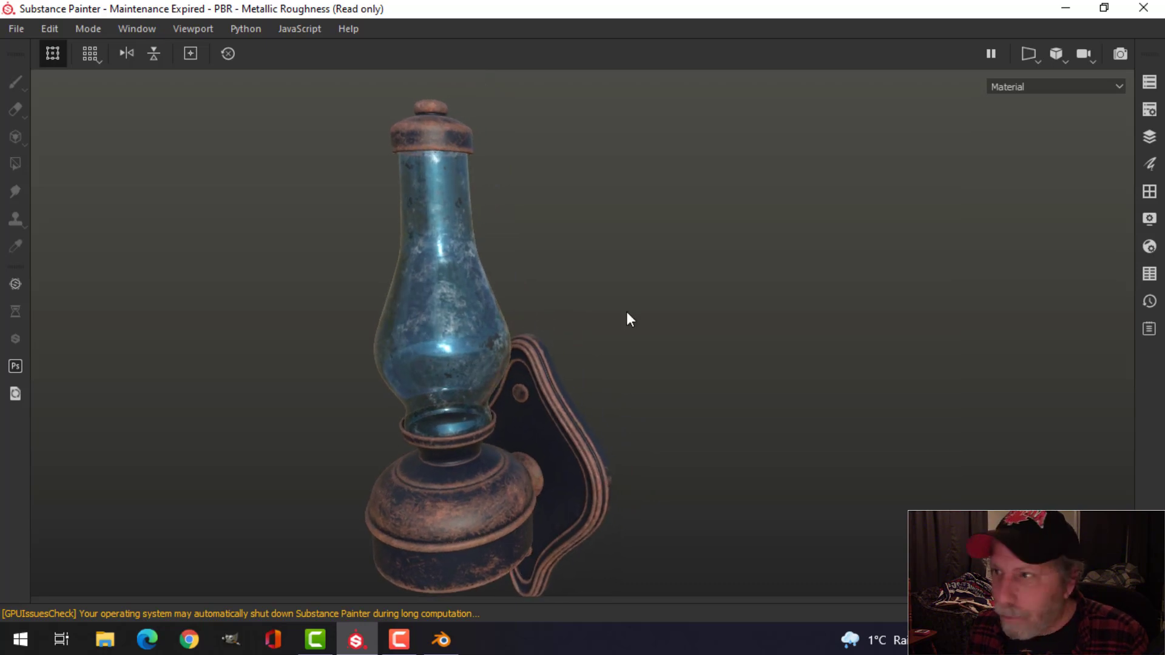
pyautogui.press('Tab')
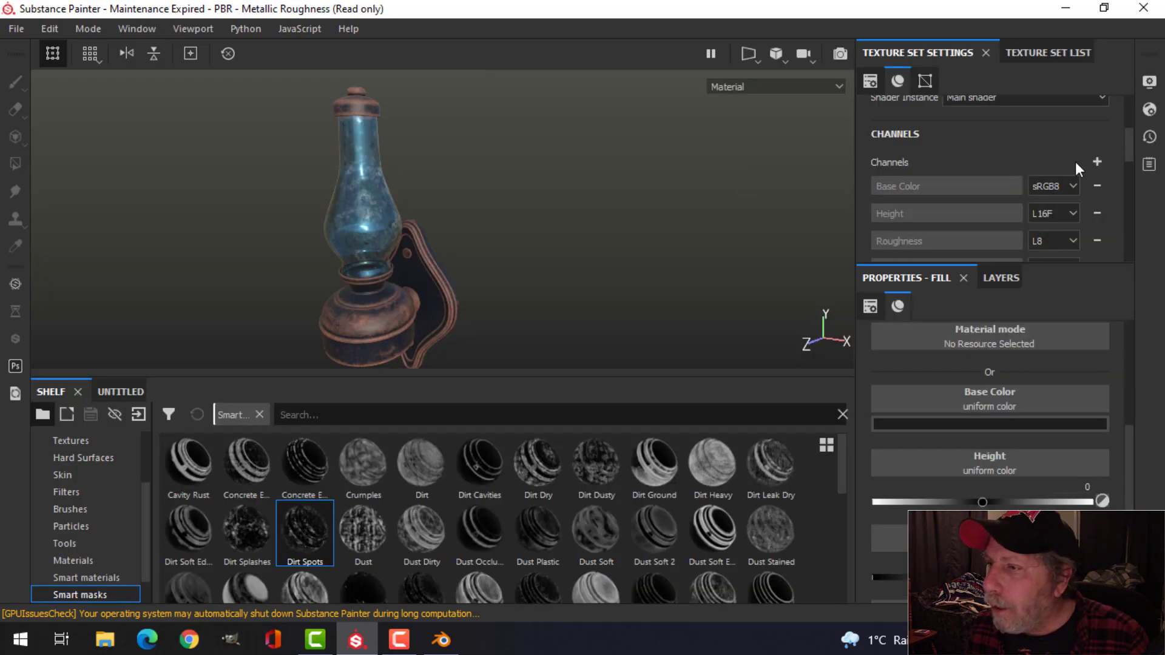
pyautogui.click(1030, 53)
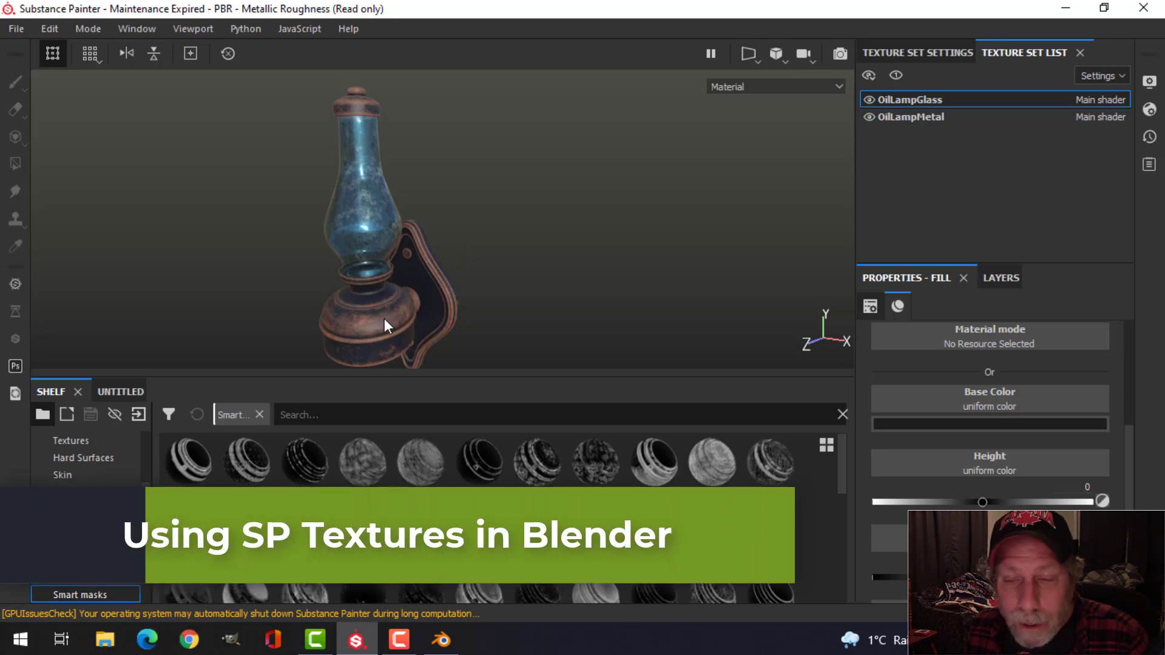
# Export the lamp mesh with triangulation applied as the OilLampTextureVideo FBX into SP MESH
pyautogui.click(11, 28)
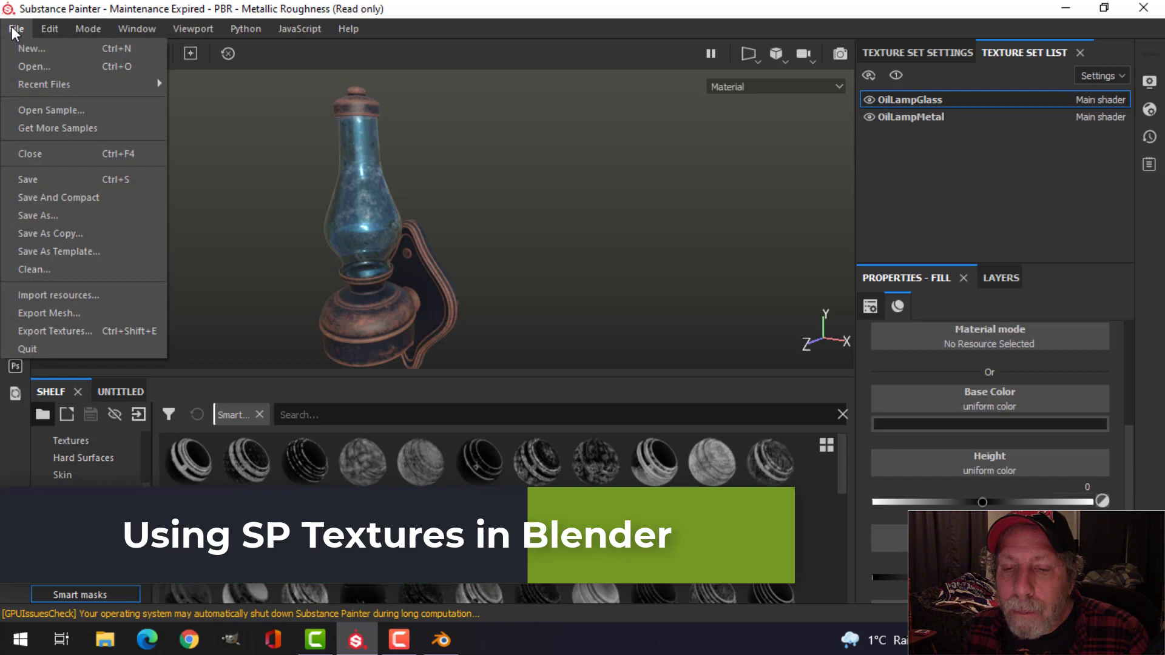
pyautogui.click(77, 313)
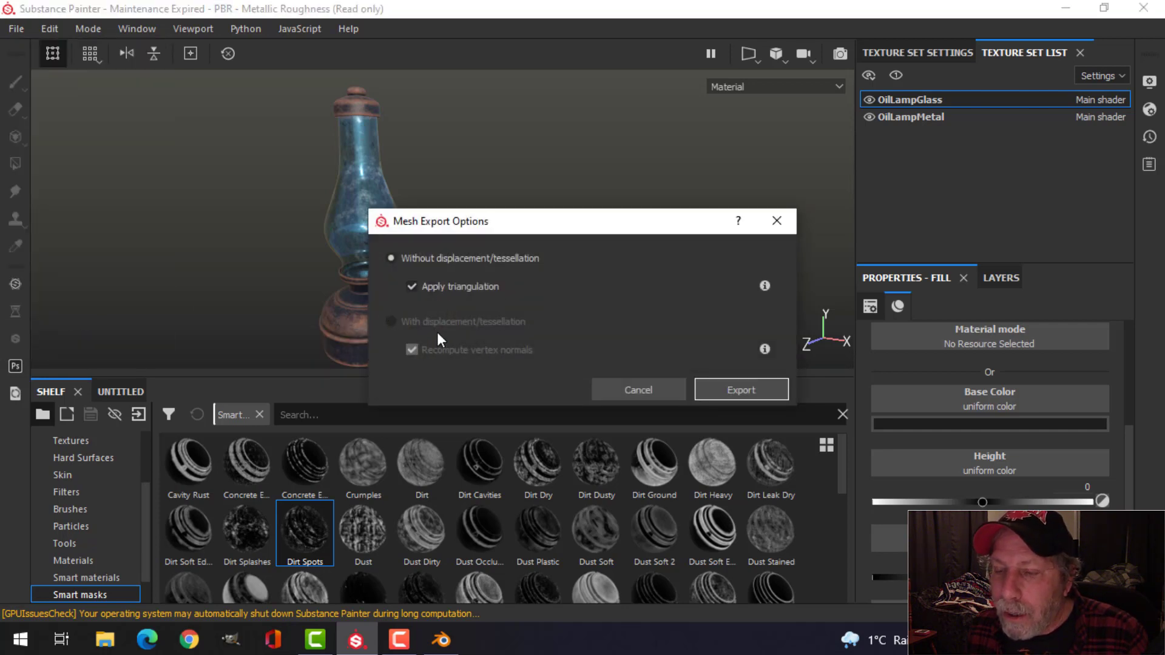
pyautogui.click(730, 388)
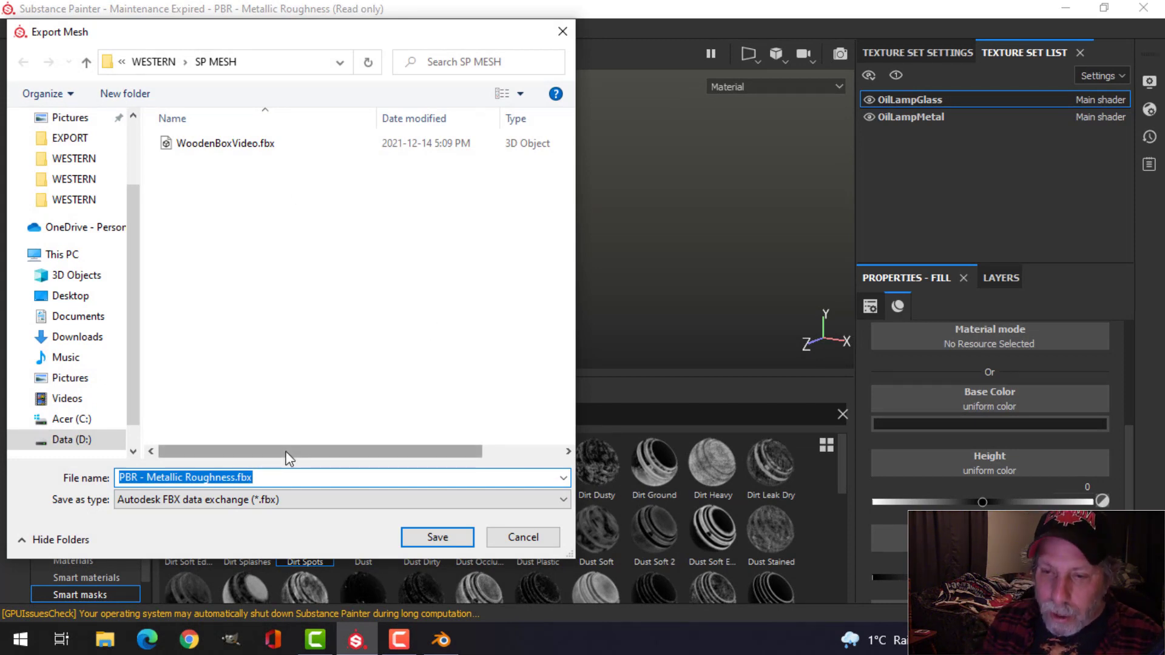
pyautogui.write('OilLampTextureVideo')
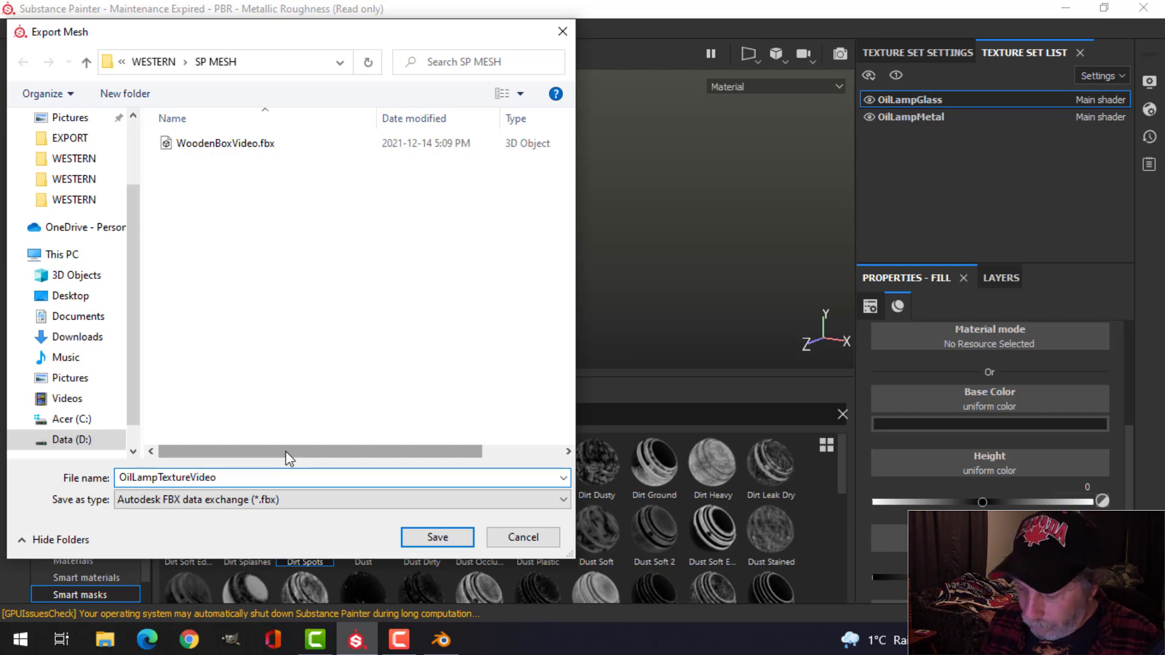
pyautogui.press('Return')
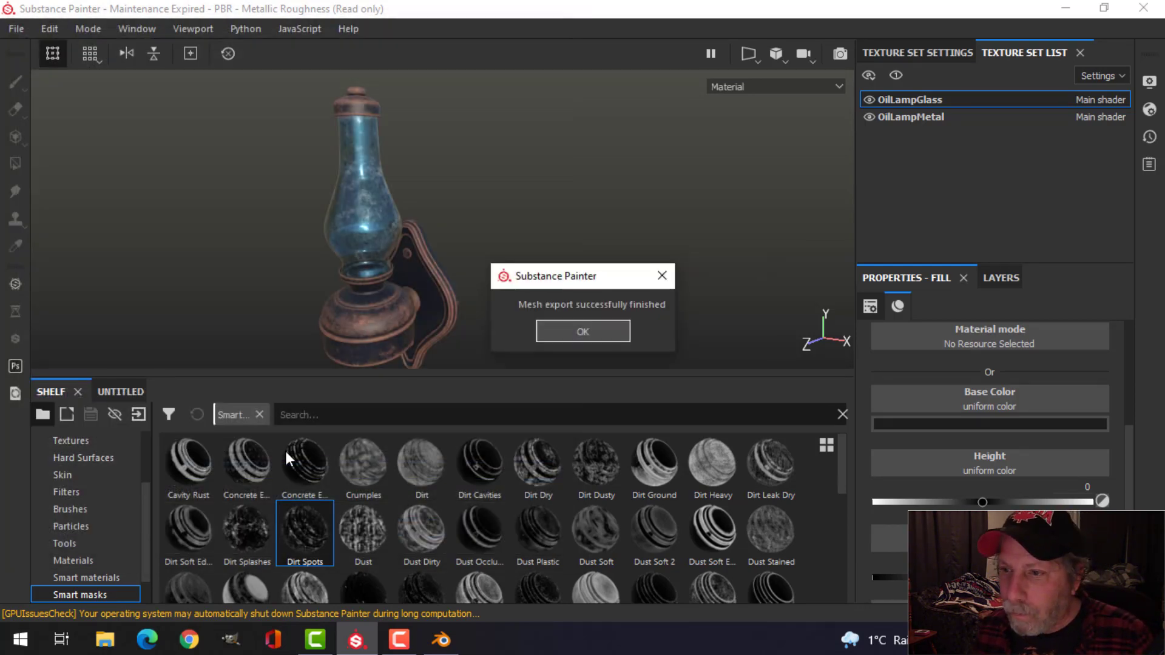
pyautogui.click(545, 335)
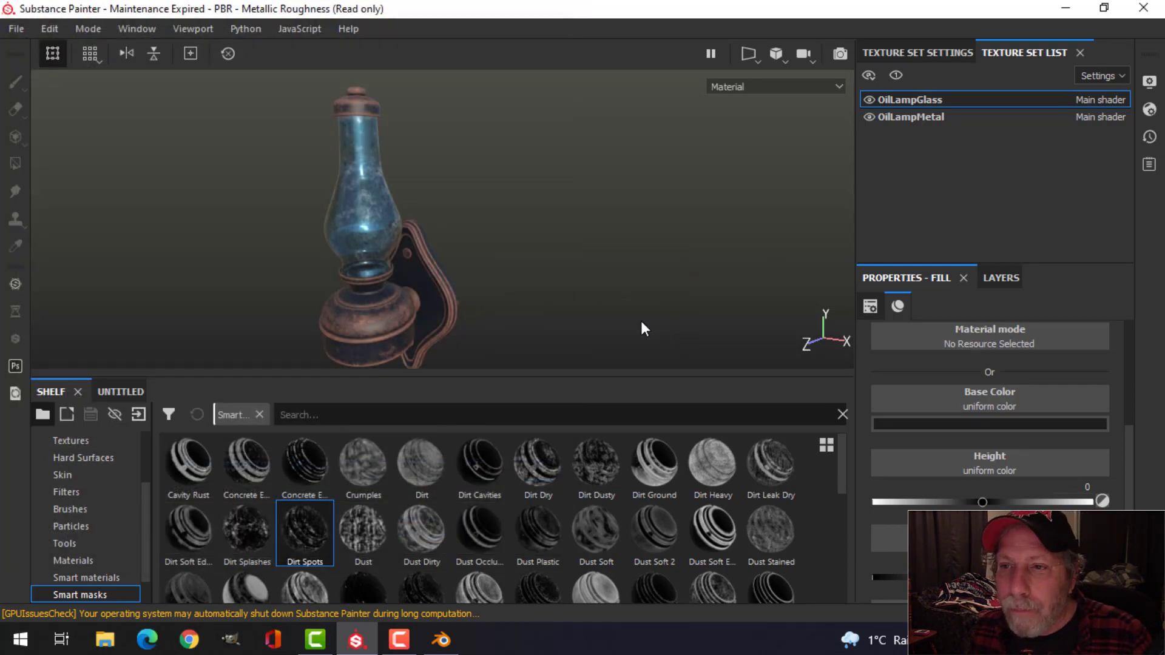
# Set the Export textures output template to PBR Metallic Roughness Opacity and view the template definitions
pyautogui.click(19, 28)
pyautogui.click(78, 291)
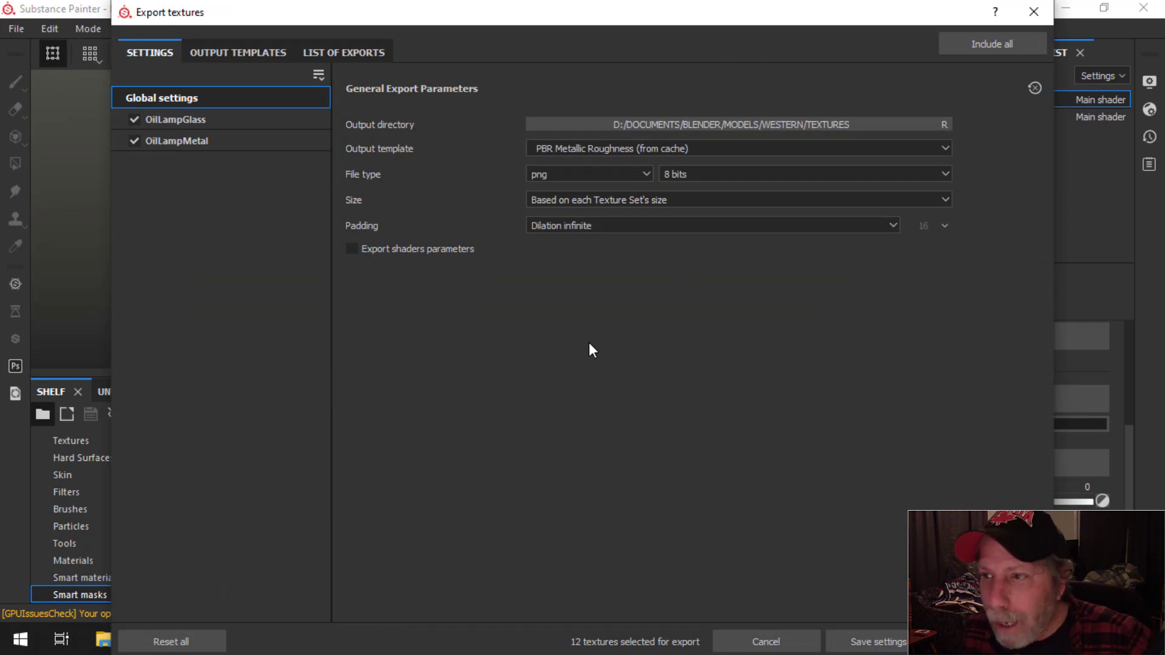
pyautogui.click(595, 148)
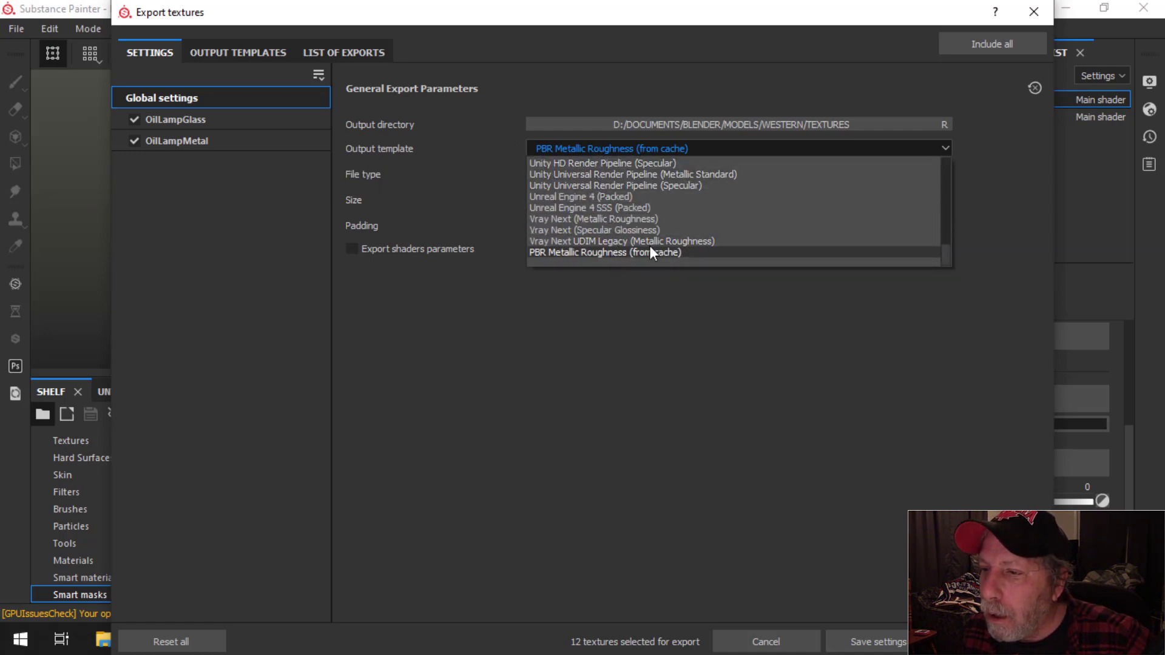
pyautogui.click(952, 252)
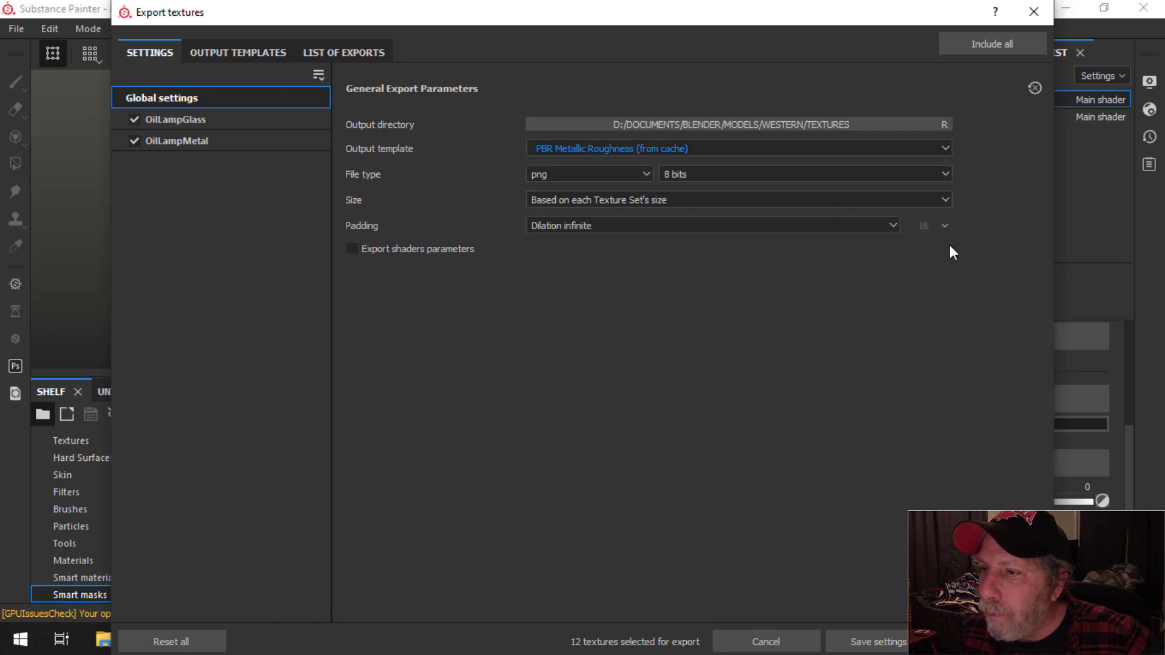
pyautogui.click(700, 149)
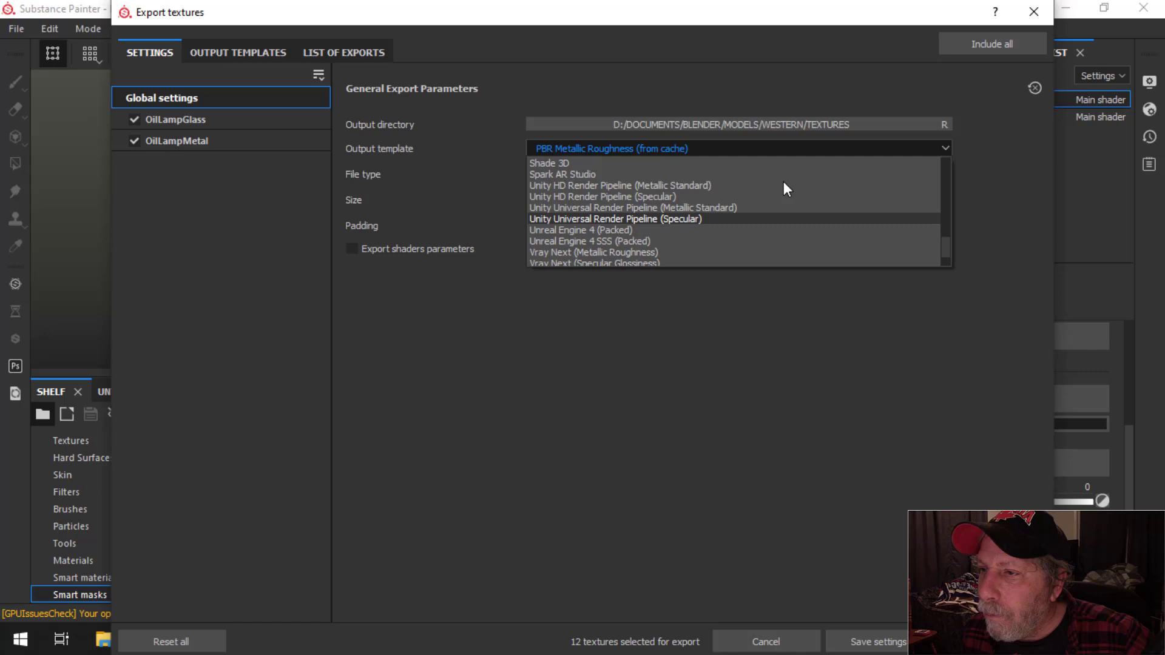
pyautogui.scroll(2, 784, 185)
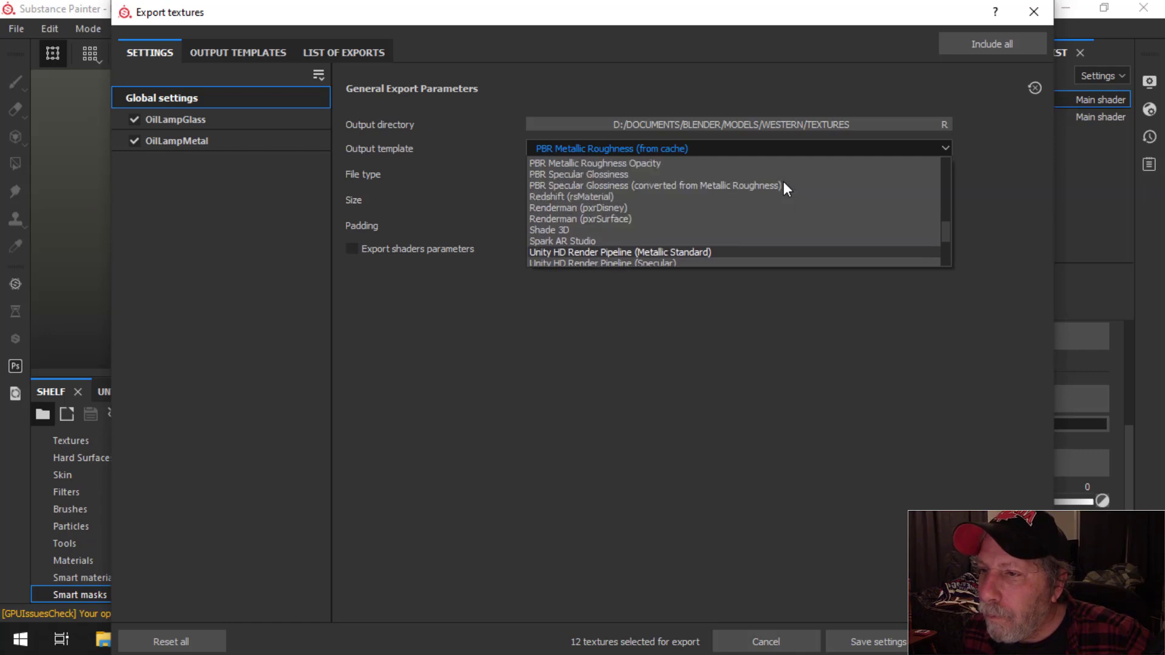
pyautogui.click(593, 162)
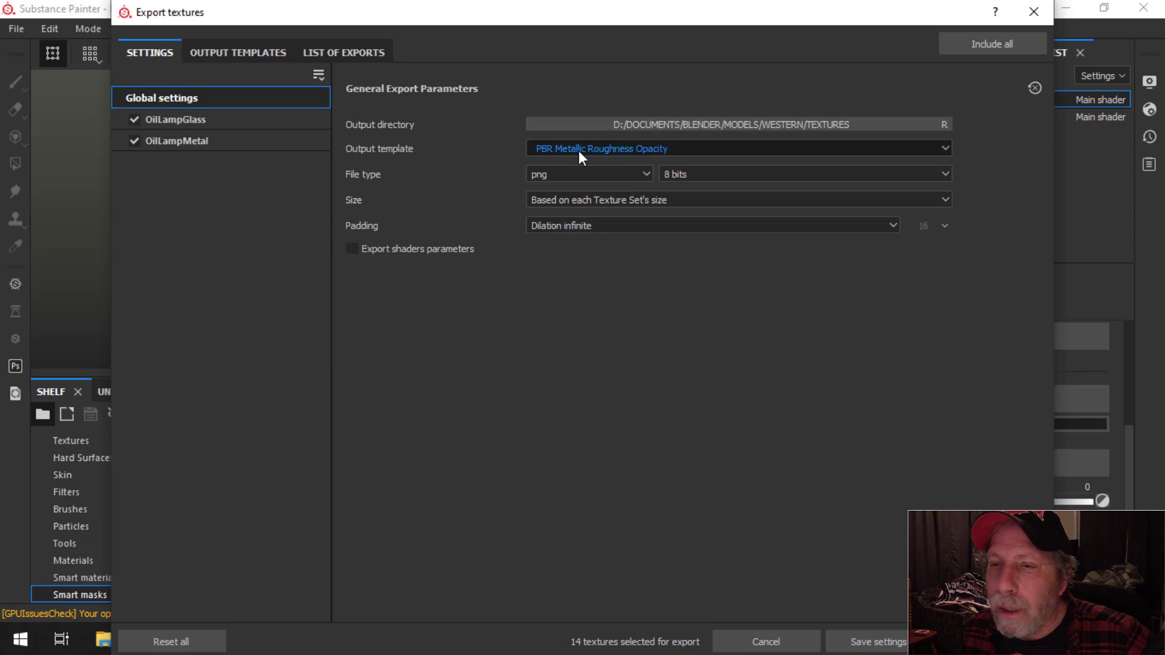
pyautogui.click(231, 52)
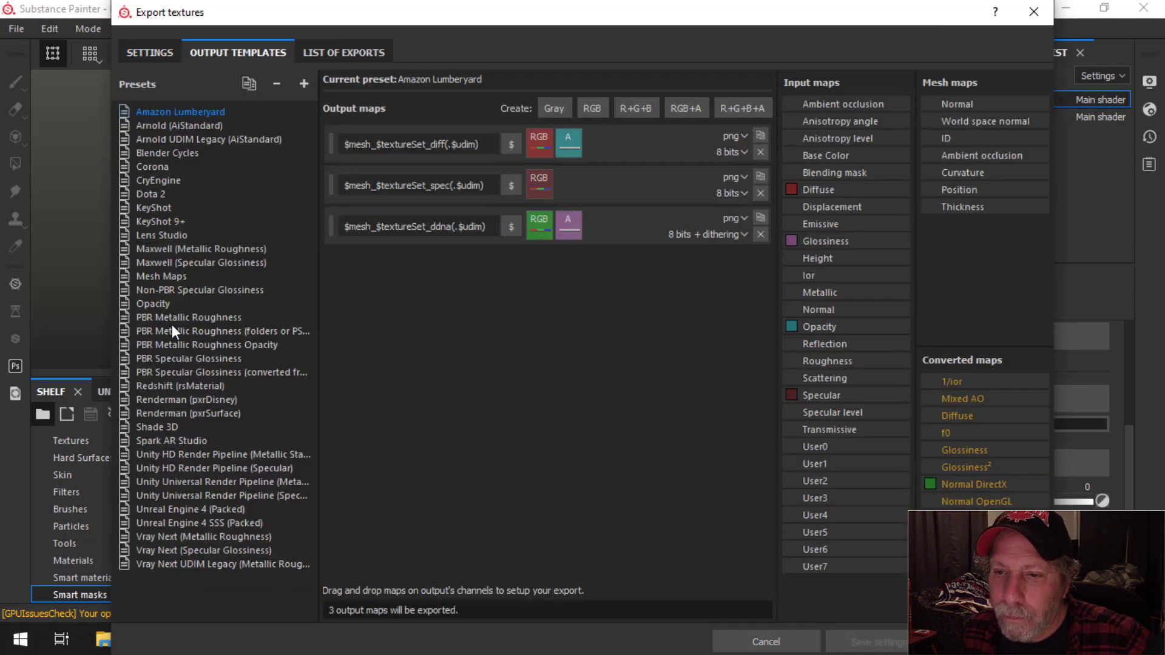
# Check the template's 7 maps including Opacity, then export the 2048 PNG textures to WESTERN/TEXTURES
pyautogui.click(245, 345)
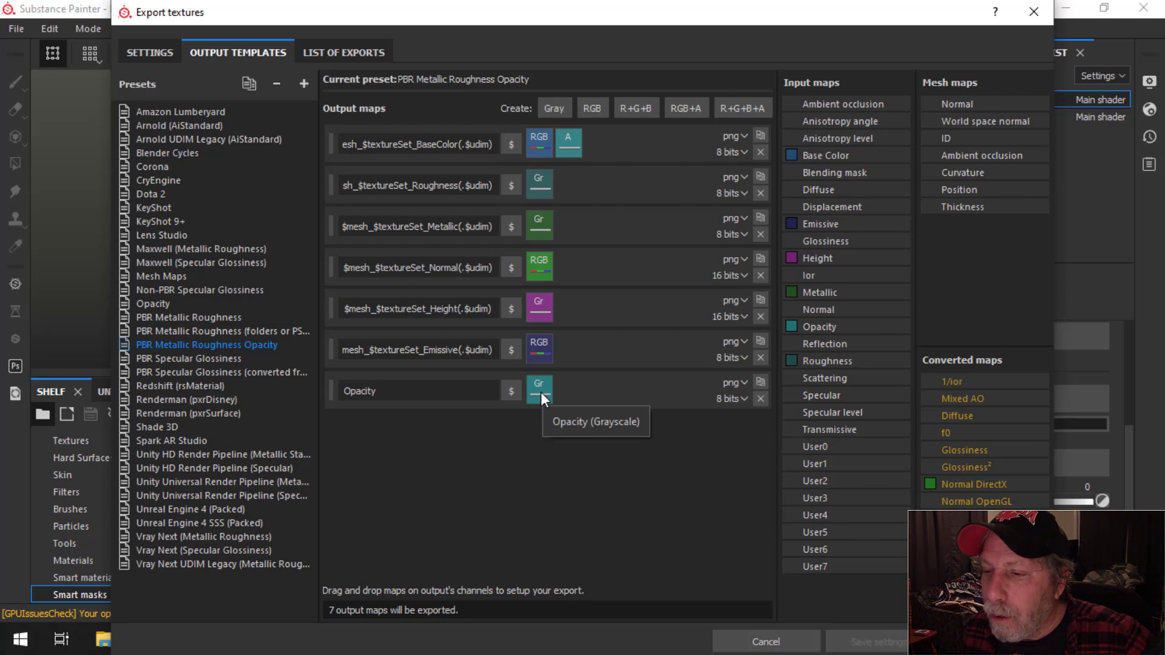
pyautogui.click(155, 52)
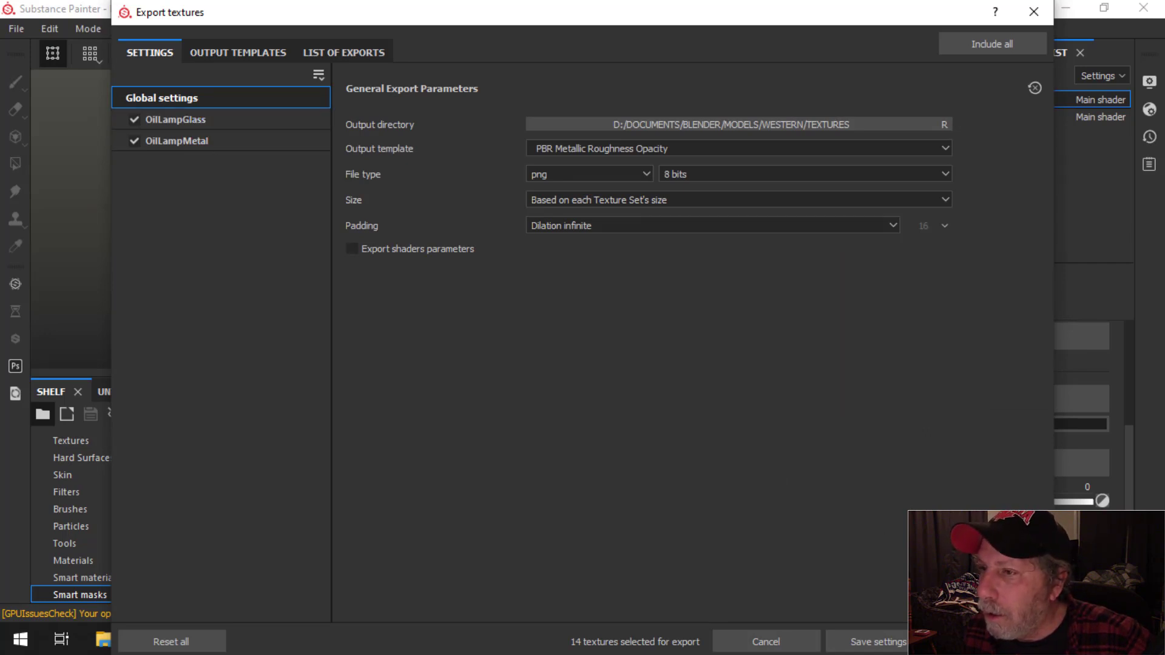
pyautogui.click(989, 642)
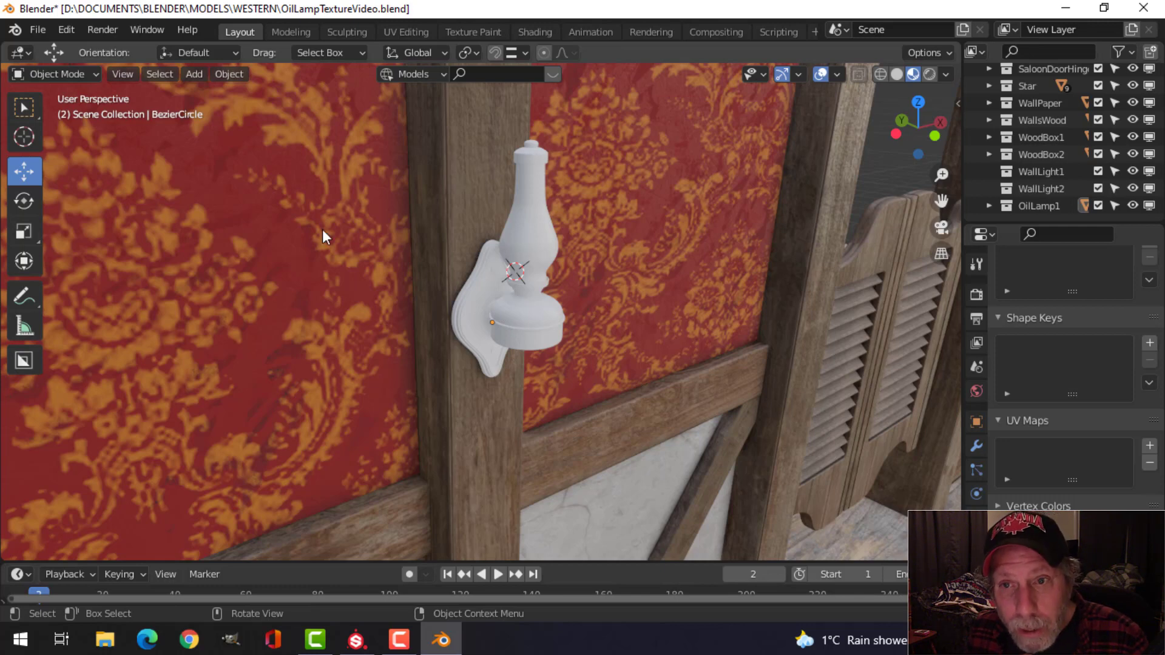
# Import OilLampTextureVideo.fbx and move it to the left of the white lamp
pyautogui.click(38, 29)
pyautogui.moveTo(72, 277)
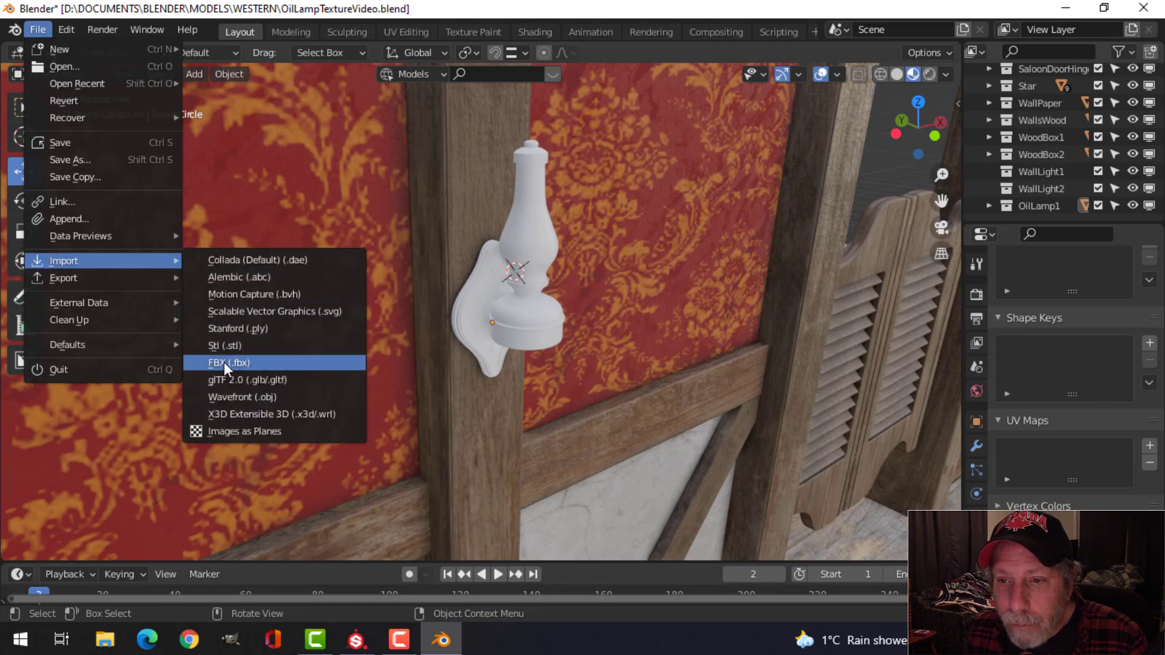
pyautogui.click(224, 362)
pyautogui.click(416, 156)
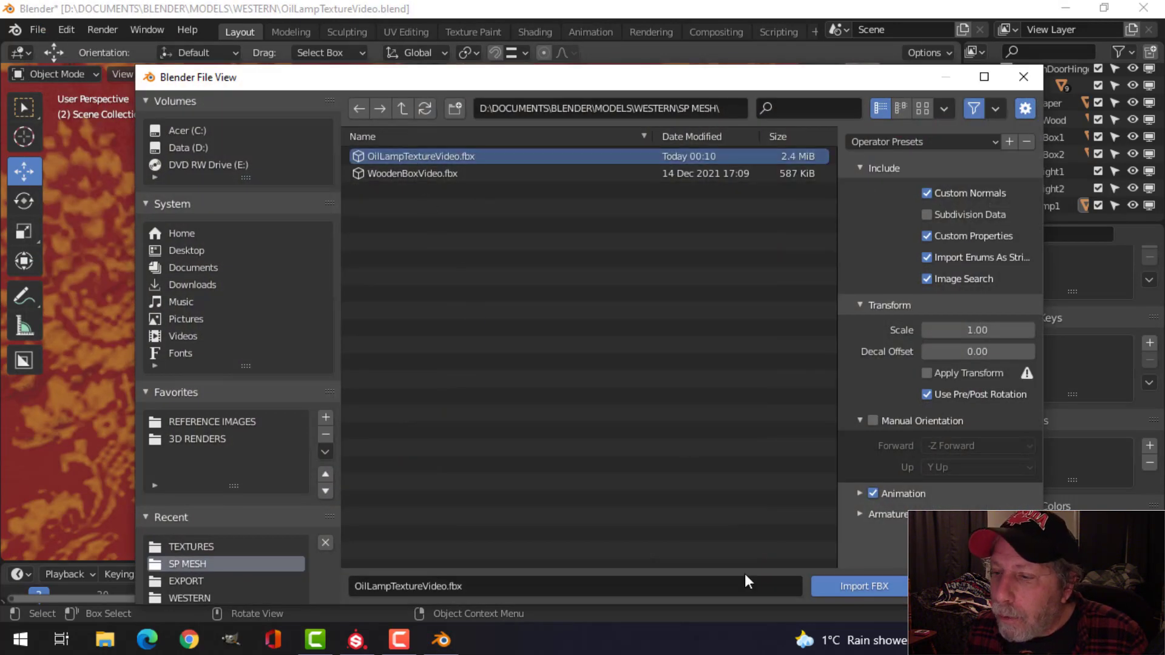
pyautogui.click(849, 586)
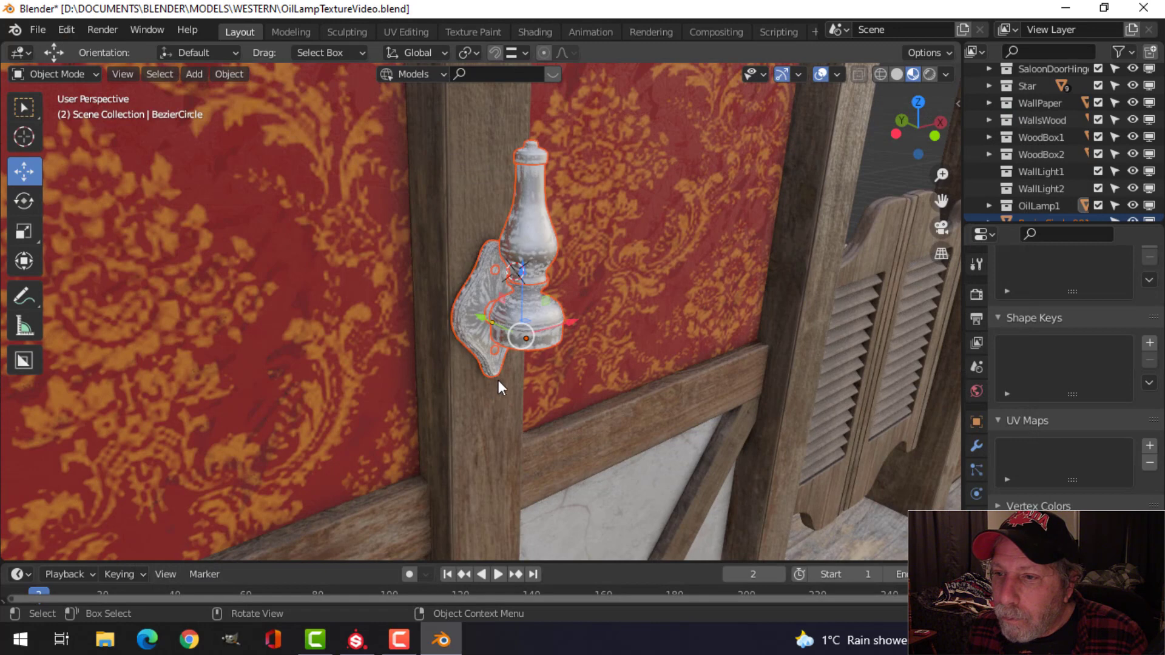
pyautogui.moveTo(574, 319); pyautogui.dragTo(497, 341)
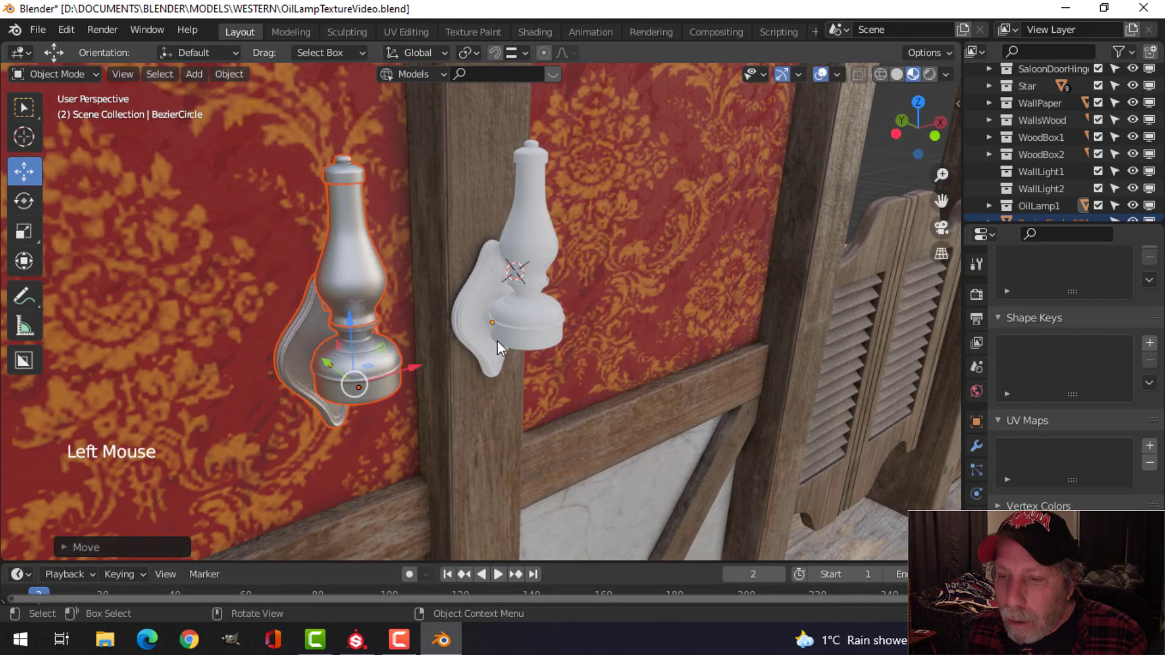
# Move the imported lamp into a new collection named Lamp
pyautogui.press('m')
pyautogui.click(431, 266)
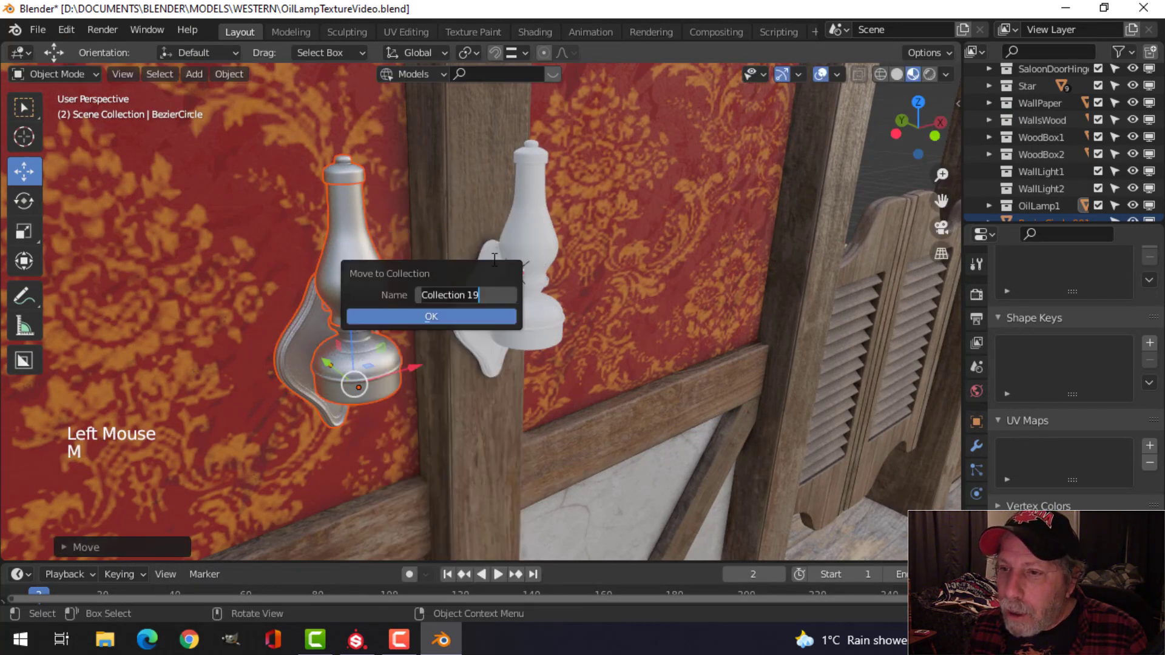
pyautogui.hotkey('ctrl', 'a')
pyautogui.press('BackSpace')
pyautogui.write('Lamp')
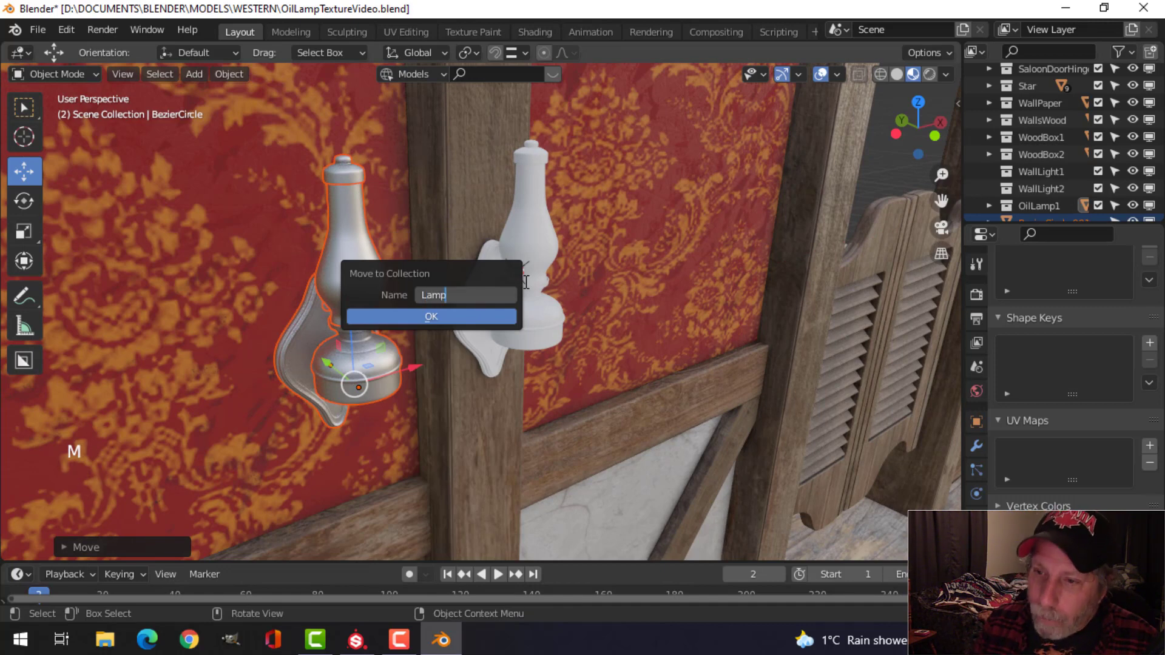
pyautogui.press('Return')
pyautogui.click(456, 311)
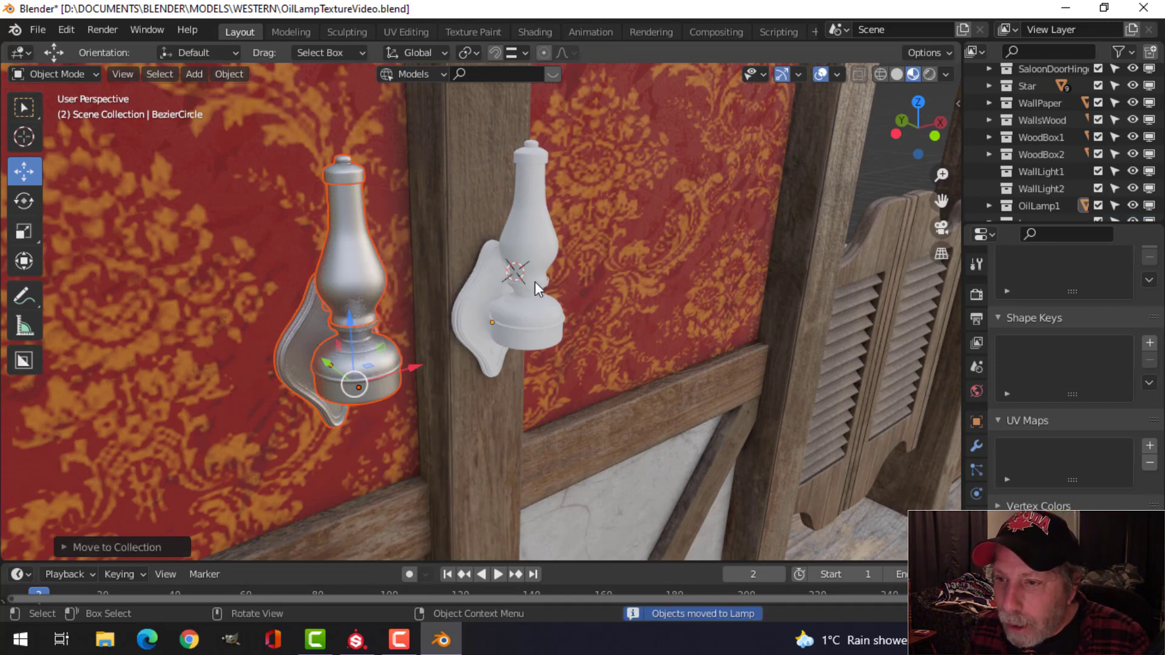
# In Shading, load the five OilLampMetal texture maps into the imported lamp's wall plate material
pyautogui.click(540, 32)
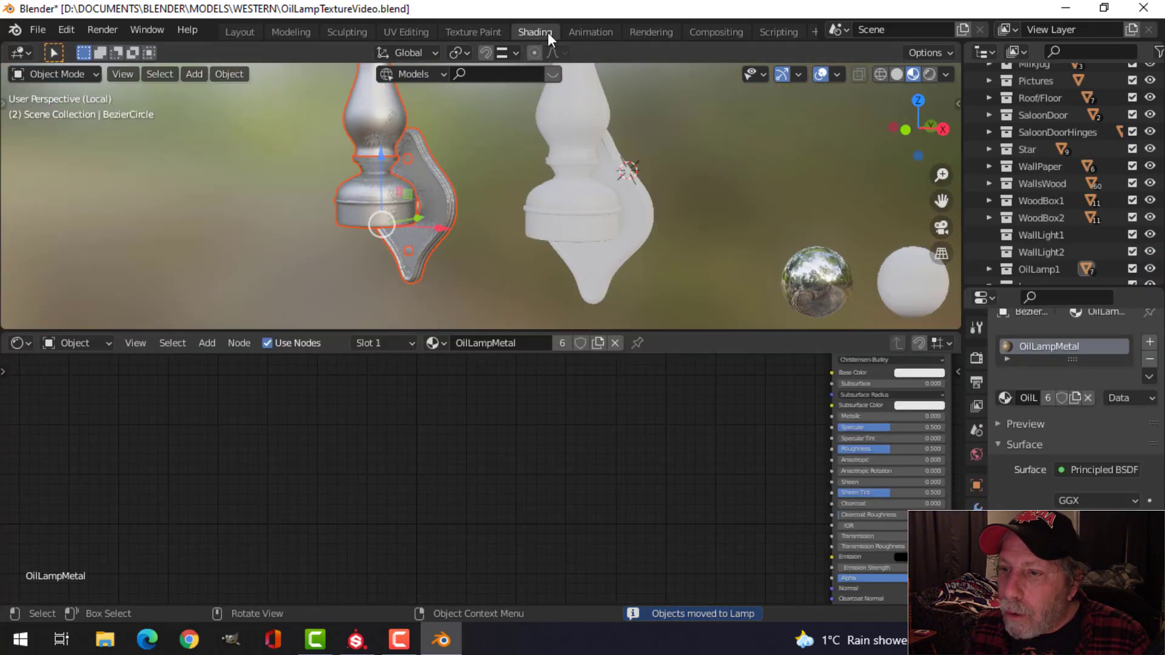
pyautogui.moveTo(459, 245); pyautogui.dragTo(520, 246, button='middle')
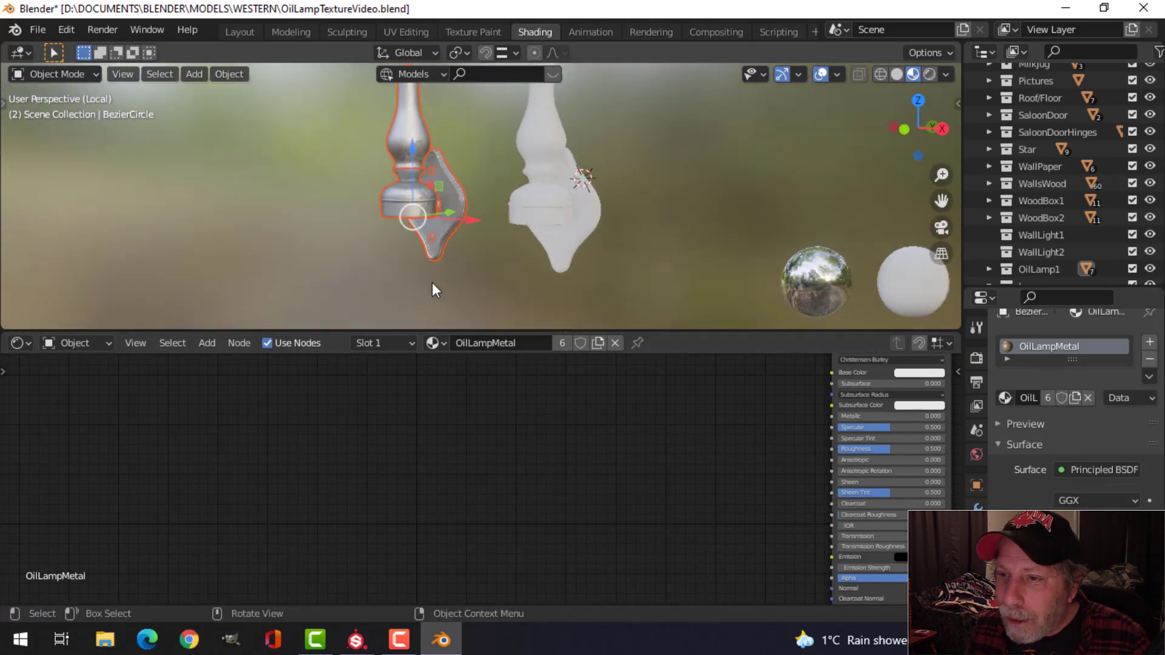
pyautogui.moveTo(471, 254); pyautogui.dragTo(456, 206, button='middle')
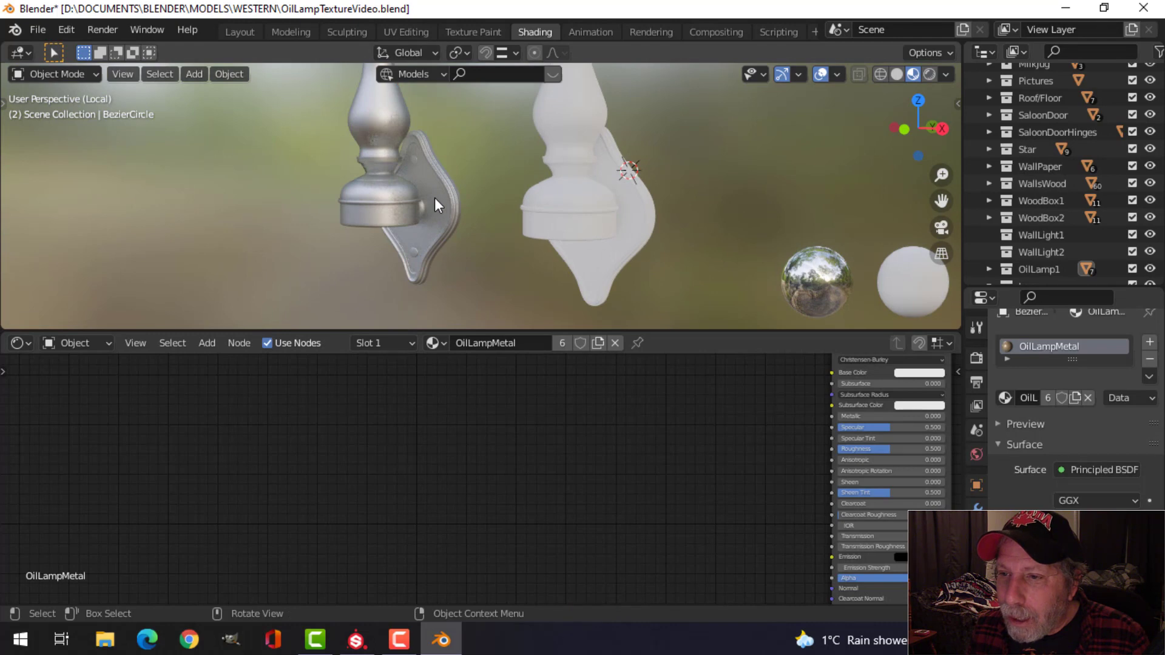
pyautogui.click(435, 200)
pyautogui.click(467, 383)
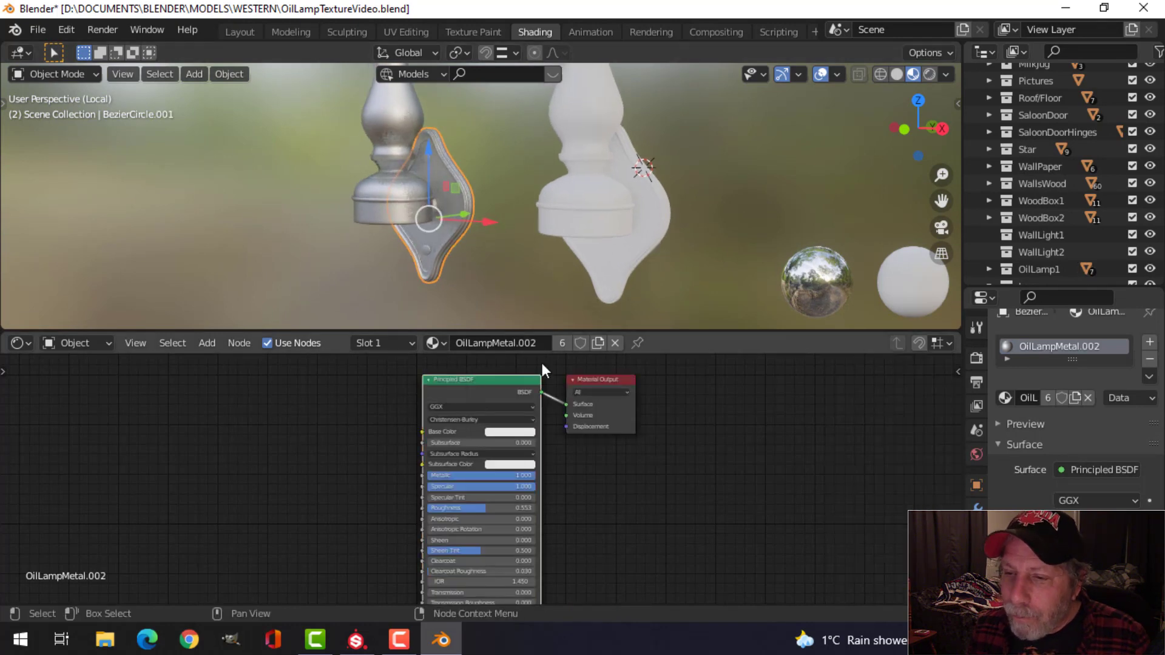
pyautogui.hotkey('ctrl', 'shift', 't')
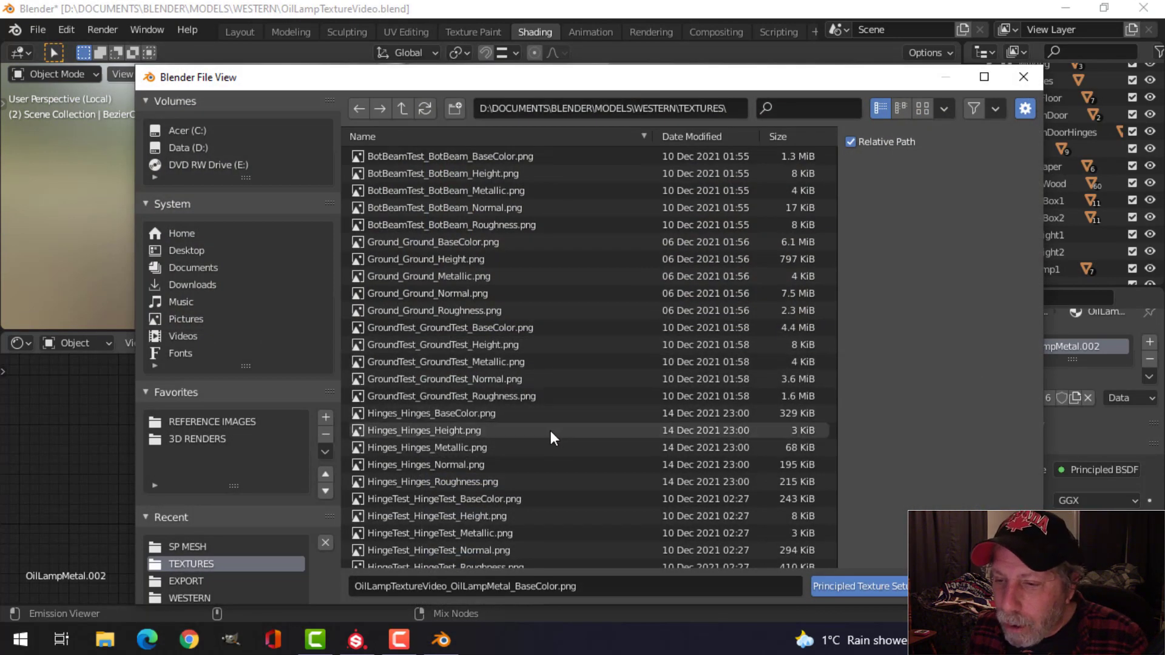
pyautogui.scroll(-12, 546, 431)
pyautogui.scroll(-6, 542, 430)
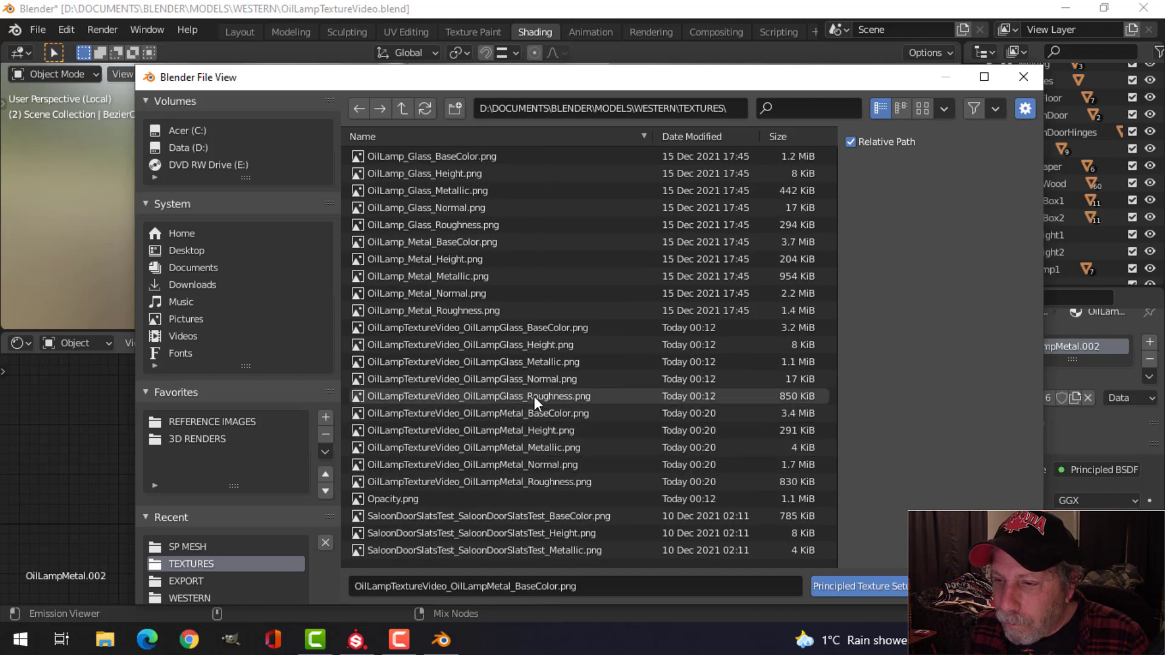
pyautogui.click(519, 415)
pyautogui.keyDown('shift'); pyautogui.click(547, 482); pyautogui.keyUp('shift')
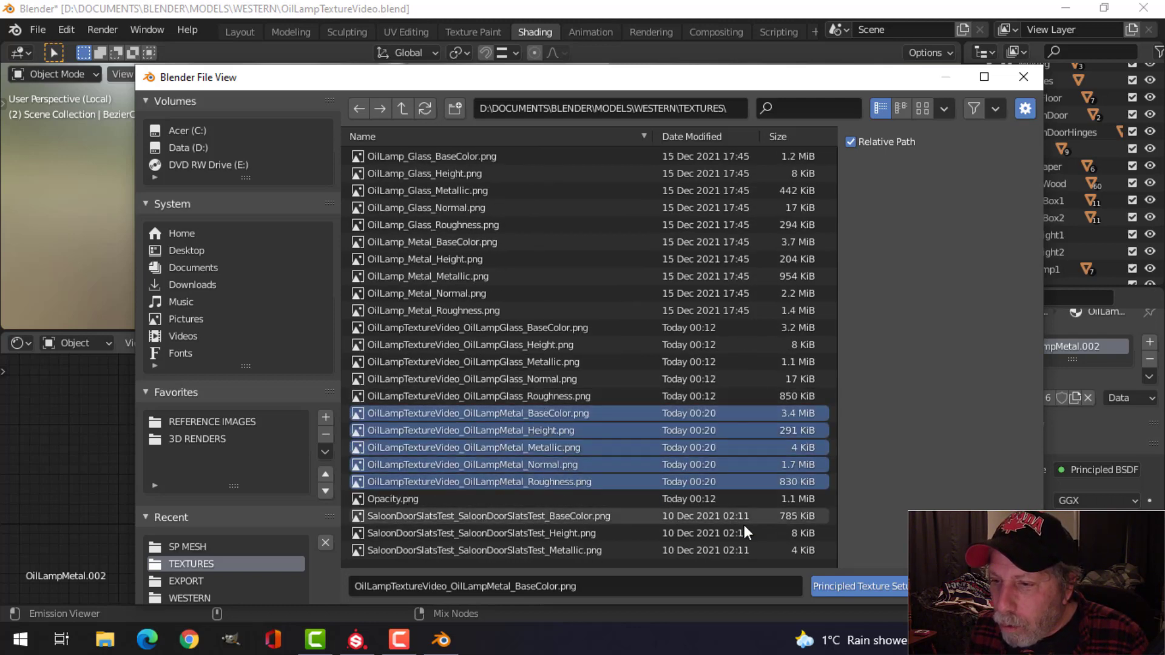
pyautogui.click(829, 587)
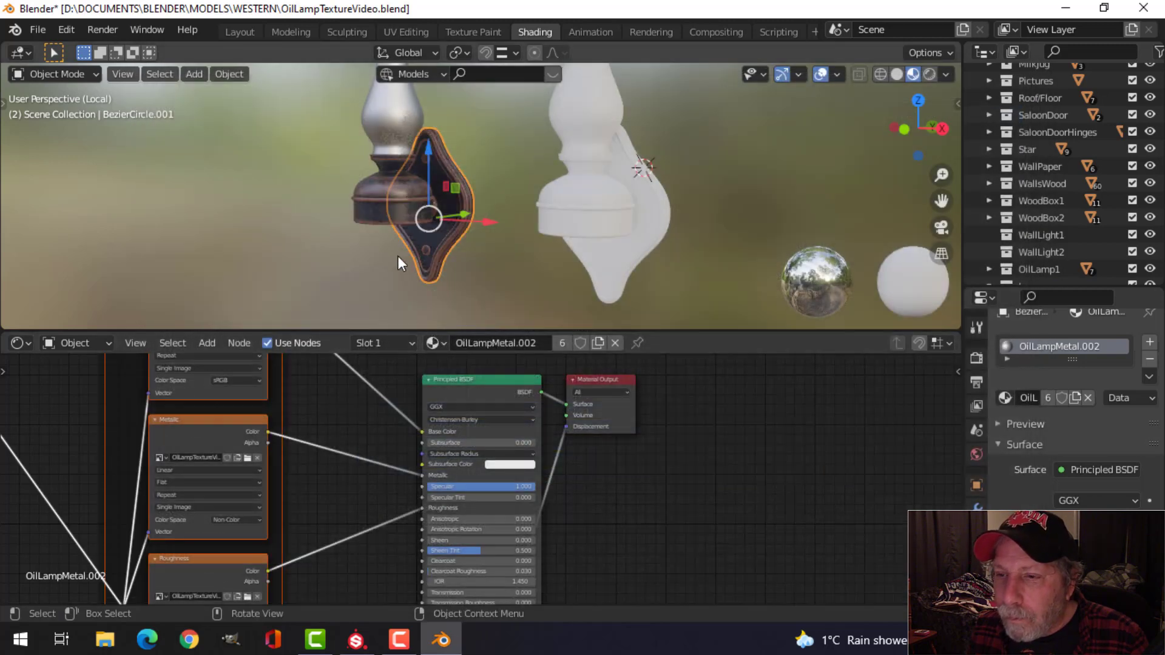
pyautogui.moveTo(427, 177); pyautogui.dragTo(460, 186, button='middle')
# Load the same five OilLampMetal texture maps into the white lamp's metal material
pyautogui.click(650, 205)
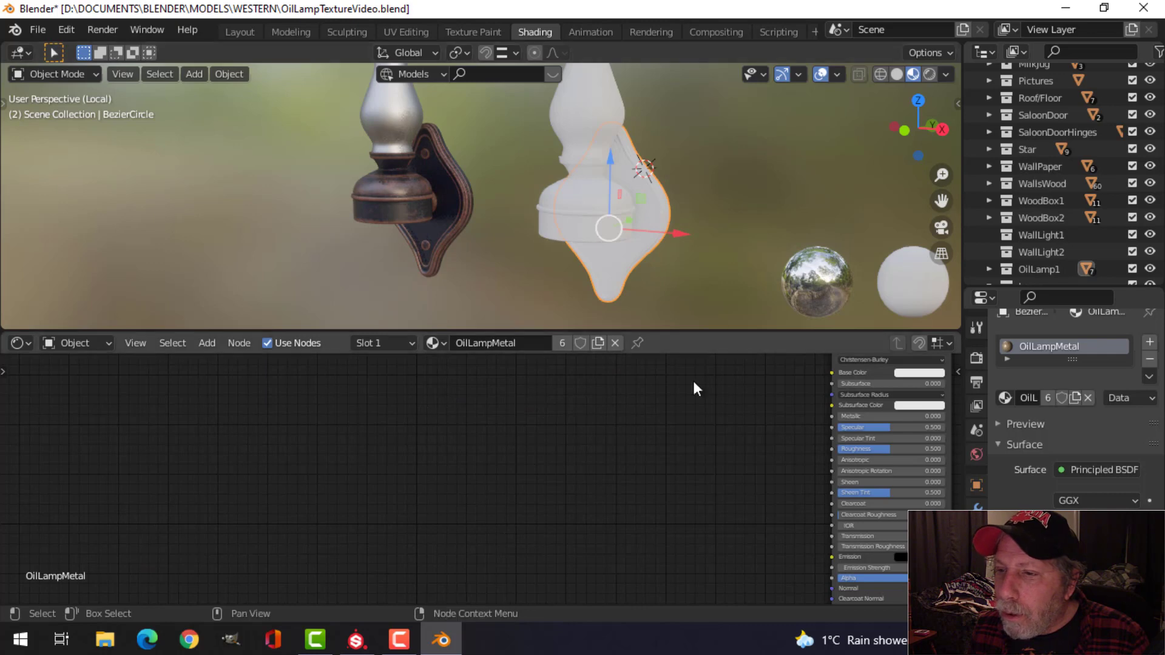
pyautogui.scroll(-2, 729, 419)
pyautogui.moveTo(707, 427); pyautogui.dragTo(531, 489, button='middle')
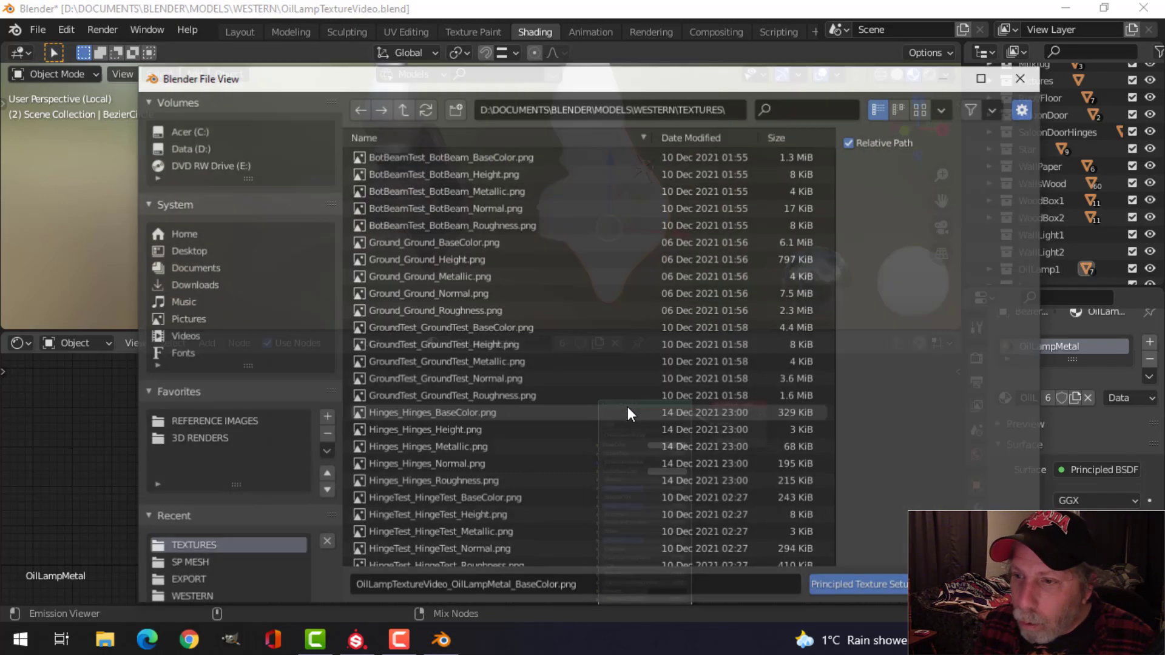
pyautogui.hotkey('ctrl', 'shift', 't')
pyautogui.scroll(-7, 437, 495)
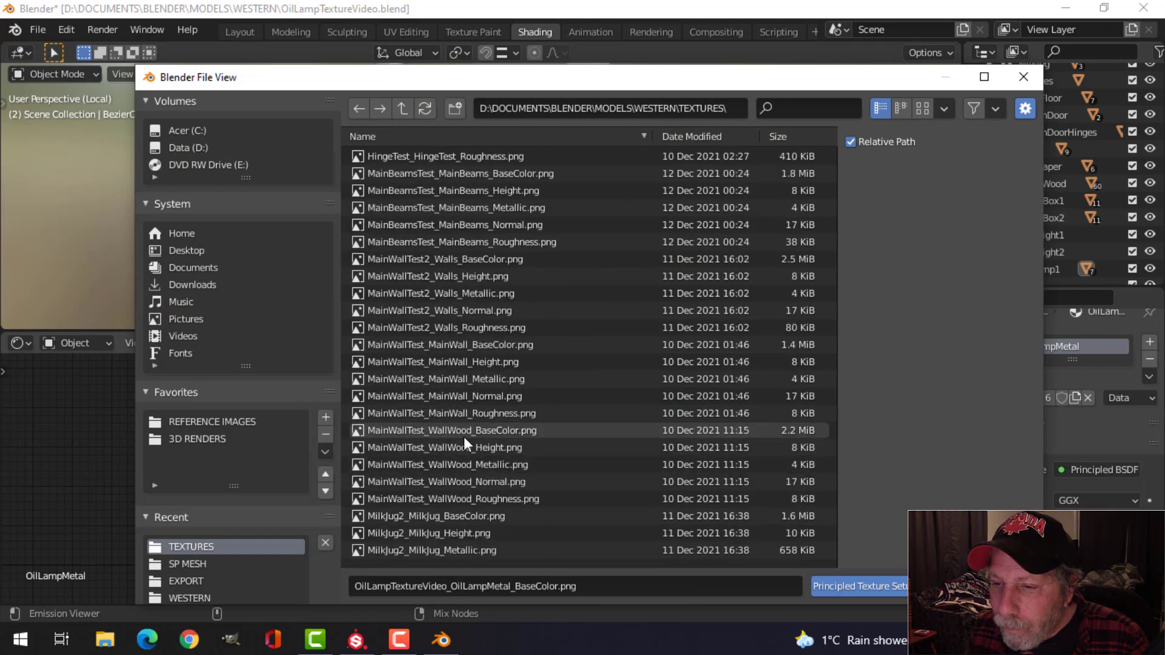
pyautogui.scroll(-3, 489, 442)
pyautogui.scroll(-5, 489, 448)
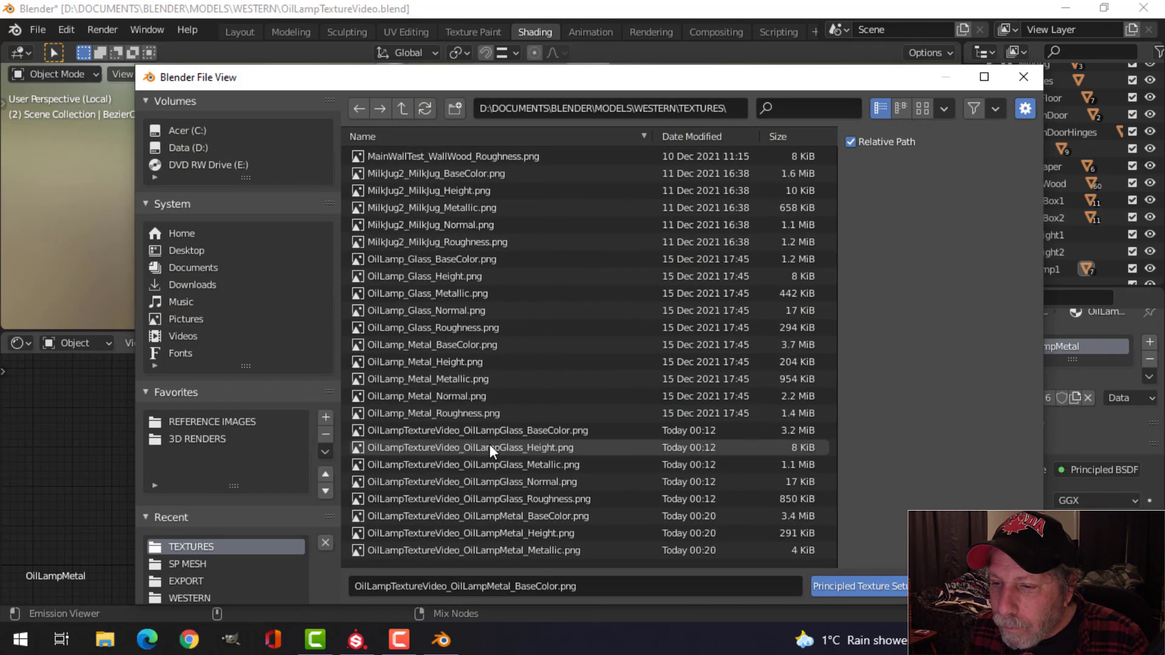
pyautogui.click(522, 483)
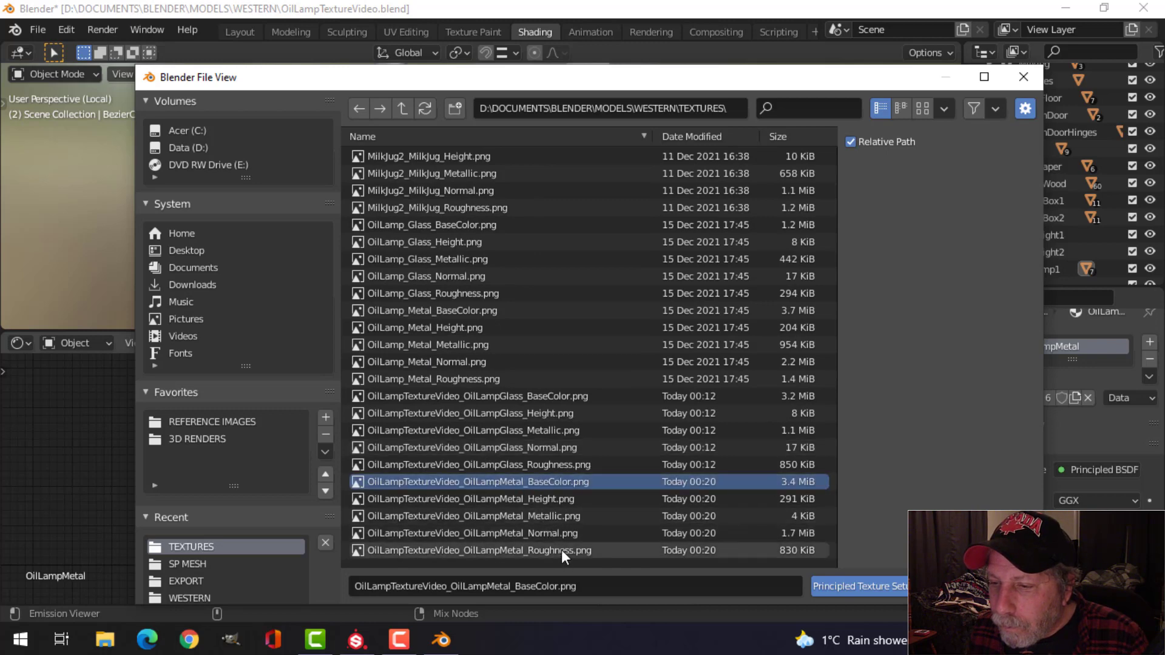
pyautogui.keyDown('shift'); pyautogui.click(562, 550); pyautogui.keyUp('shift')
pyautogui.click(876, 584)
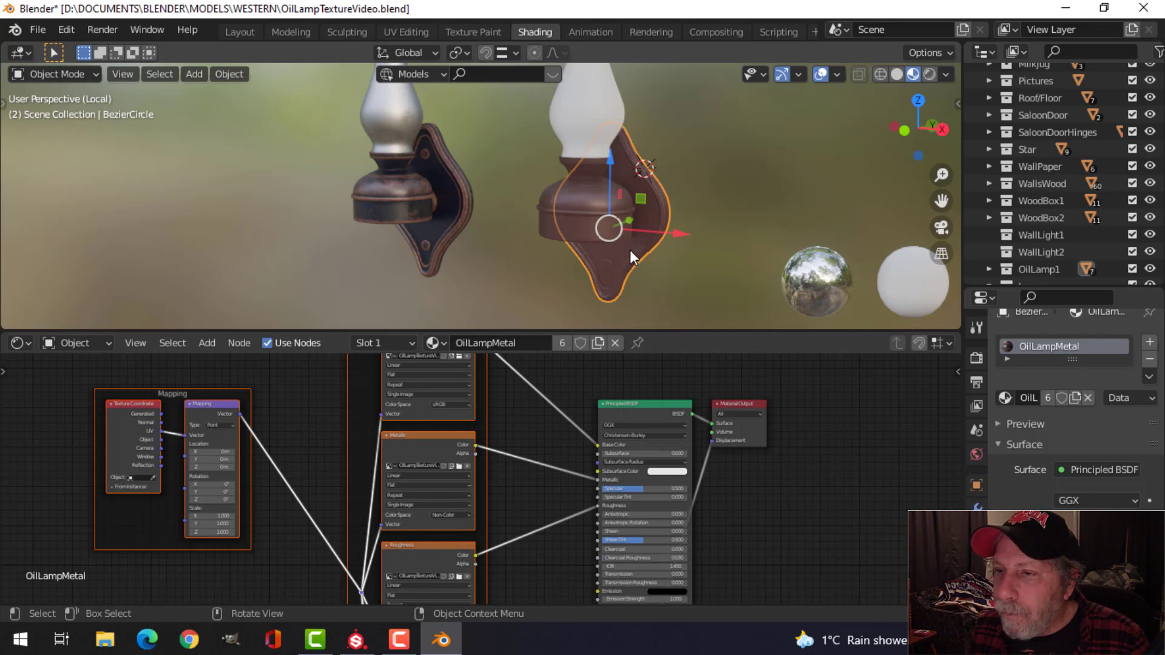
# Delete the white lamp's glass, body and a small leftover piece
pyautogui.moveTo(629, 250); pyautogui.dragTo(598, 210, button='middle')
pyautogui.click(589, 170)
pyautogui.press('x')
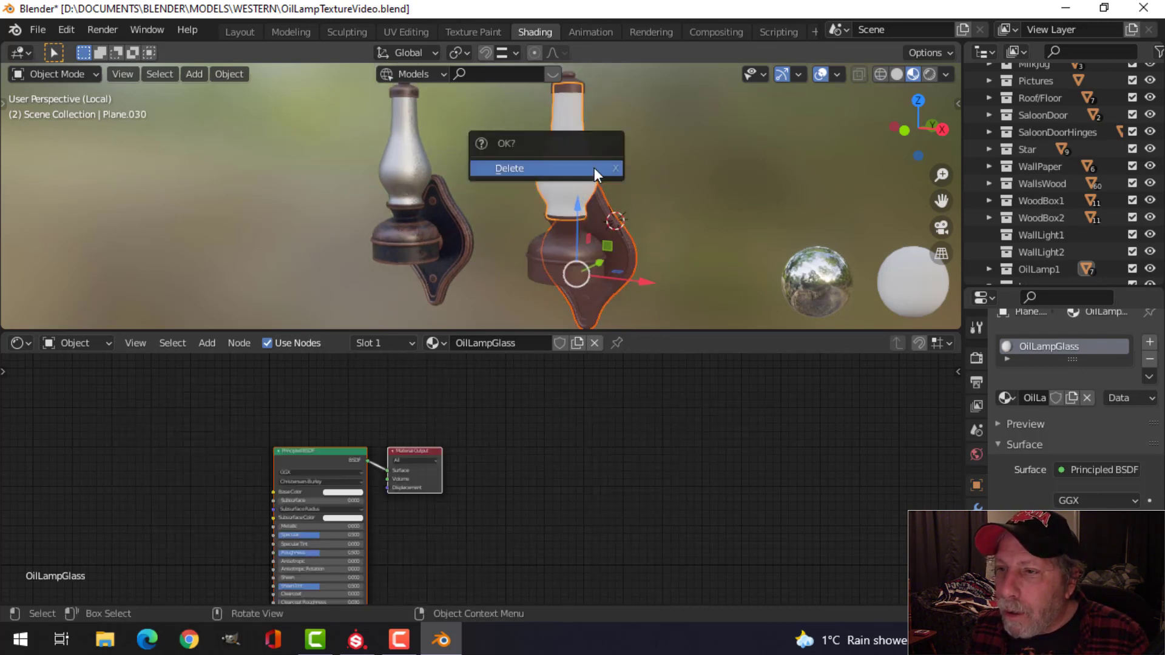
pyautogui.click(595, 168)
pyautogui.click(576, 250)
pyautogui.press('x')
pyautogui.click(576, 252)
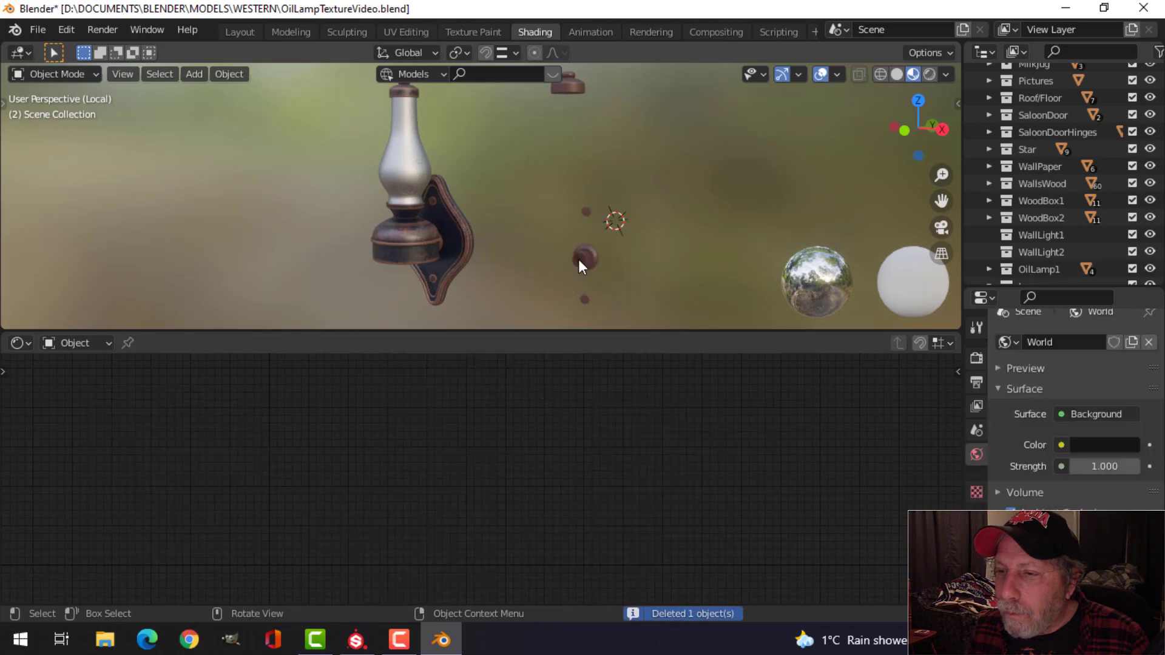
pyautogui.click(584, 298)
pyautogui.press('x')
pyautogui.click(584, 296)
# Delete the leftover knobs and metal top piece, then select the remaining lamp glass
pyautogui.click(580, 254)
pyautogui.press('x')
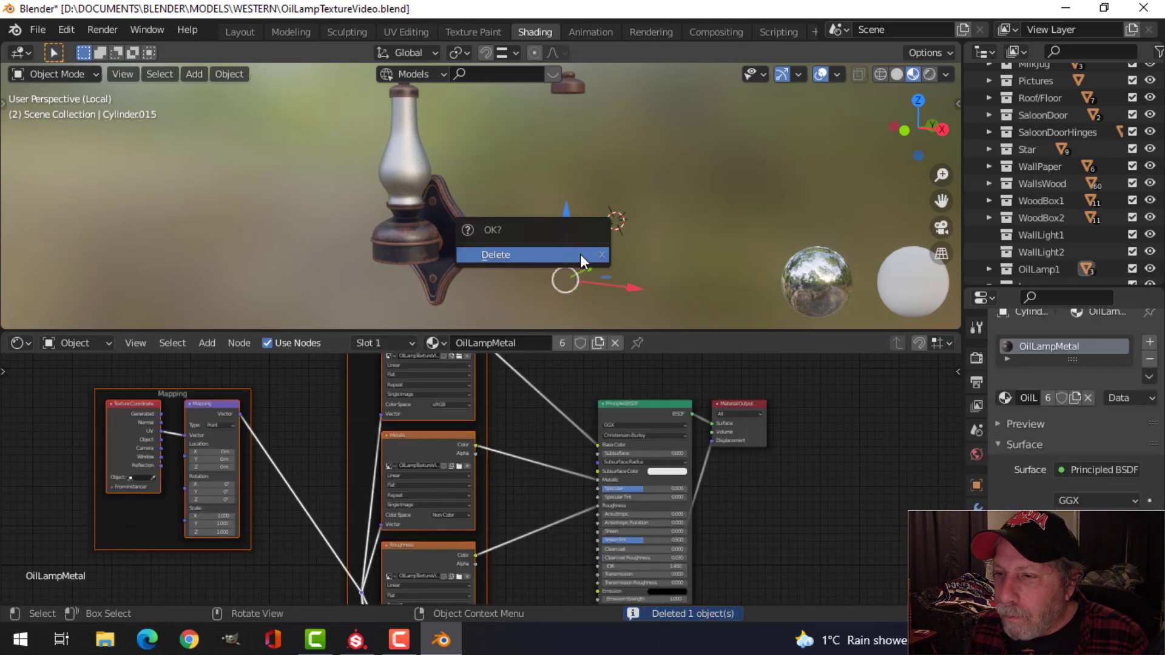
pyautogui.click(580, 253)
pyautogui.click(564, 85)
pyautogui.press('x')
pyautogui.click(567, 82)
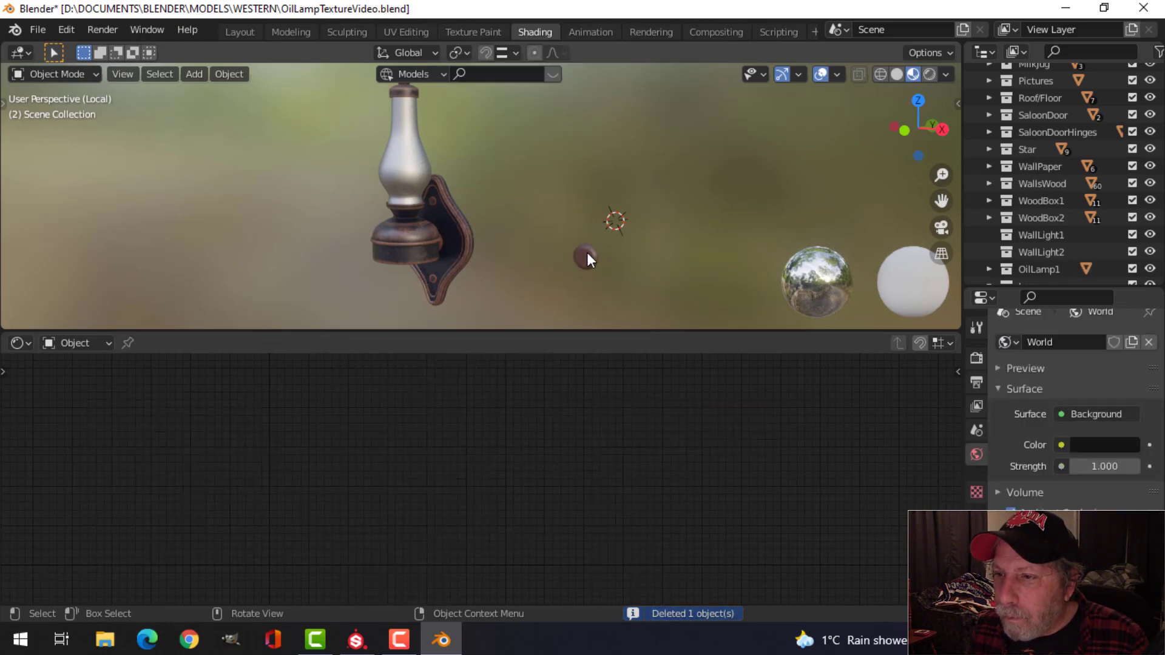
pyautogui.click(587, 253)
pyautogui.press('x')
pyautogui.click(587, 249)
pyautogui.keyDown('shift'); pyautogui.moveTo(458, 221); pyautogui.dragTo(489, 197, button='middle'); pyautogui.keyUp('shift')
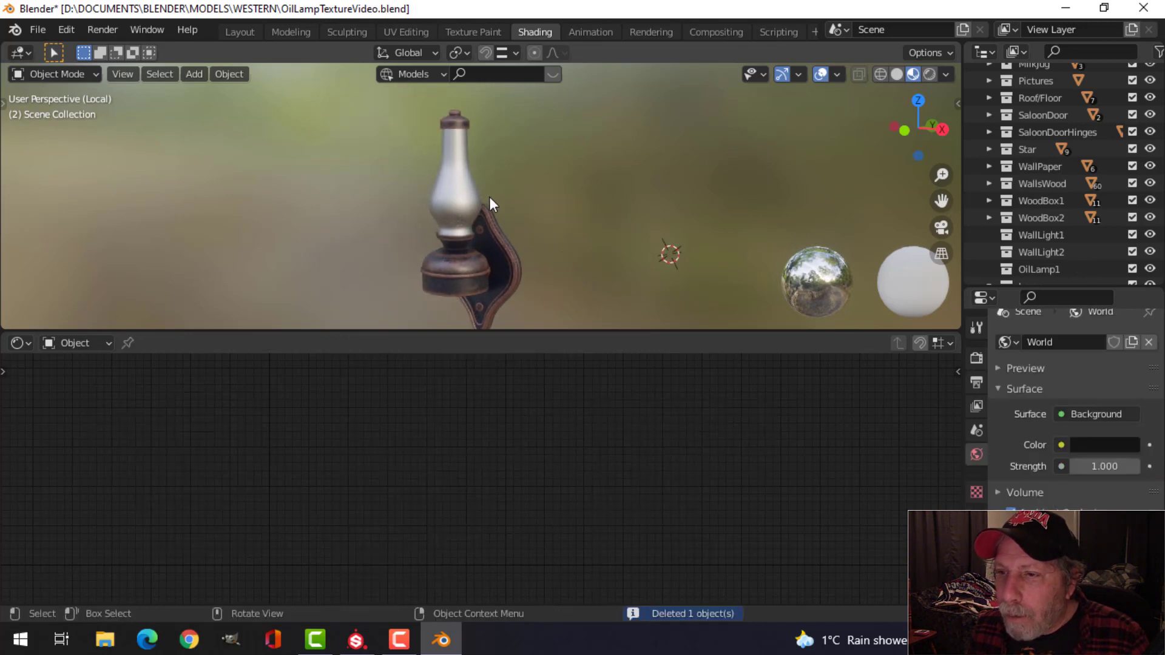
pyautogui.click(465, 193)
# Build Principled texture nodes from the OilLampGlass BaseColor through Roughness maps
pyautogui.scroll(-2, 527, 284)
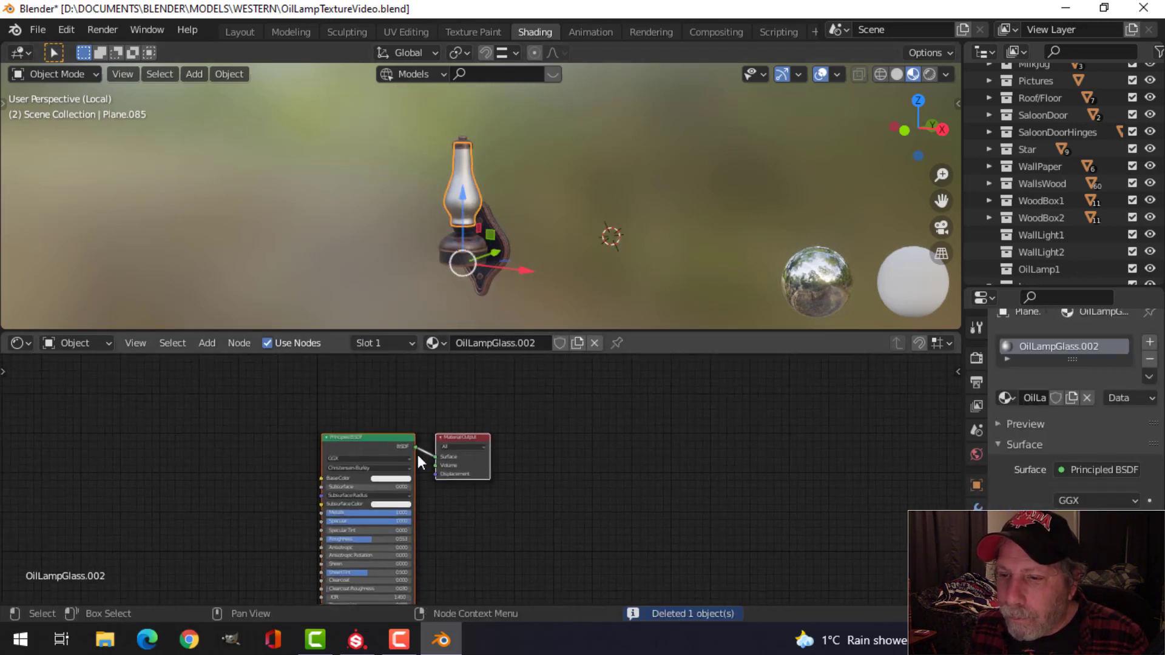
pyautogui.moveTo(519, 452); pyautogui.dragTo(636, 427, button='middle')
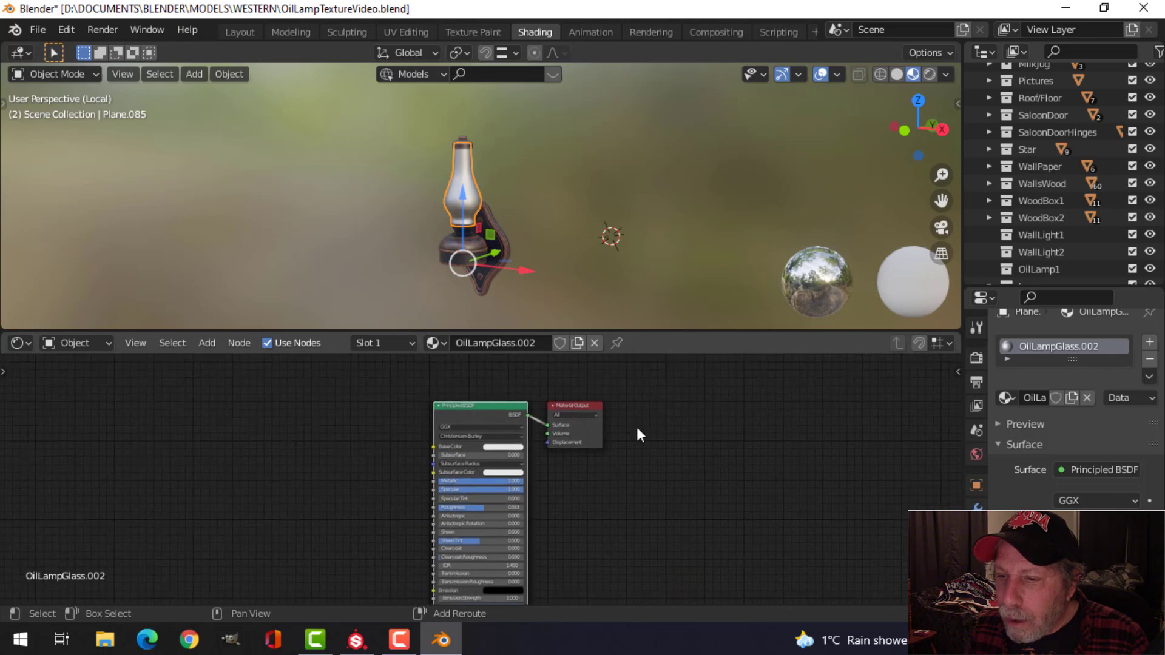
pyautogui.hotkey('ctrl', 'shift', 't')
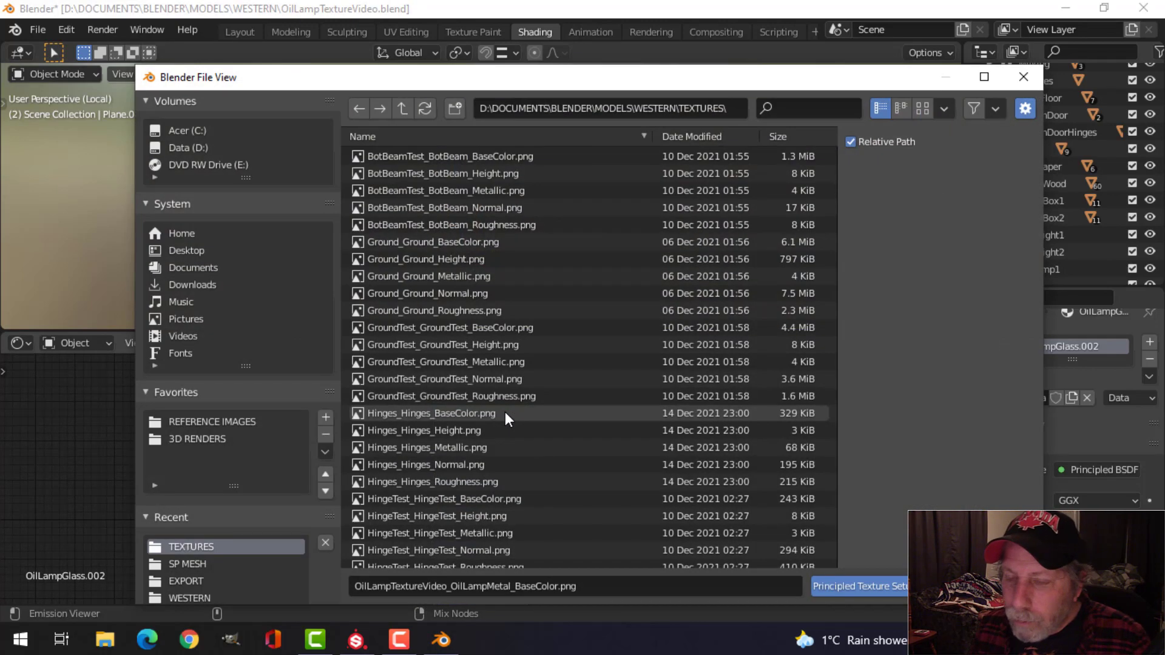
pyautogui.scroll(-15, 478, 447)
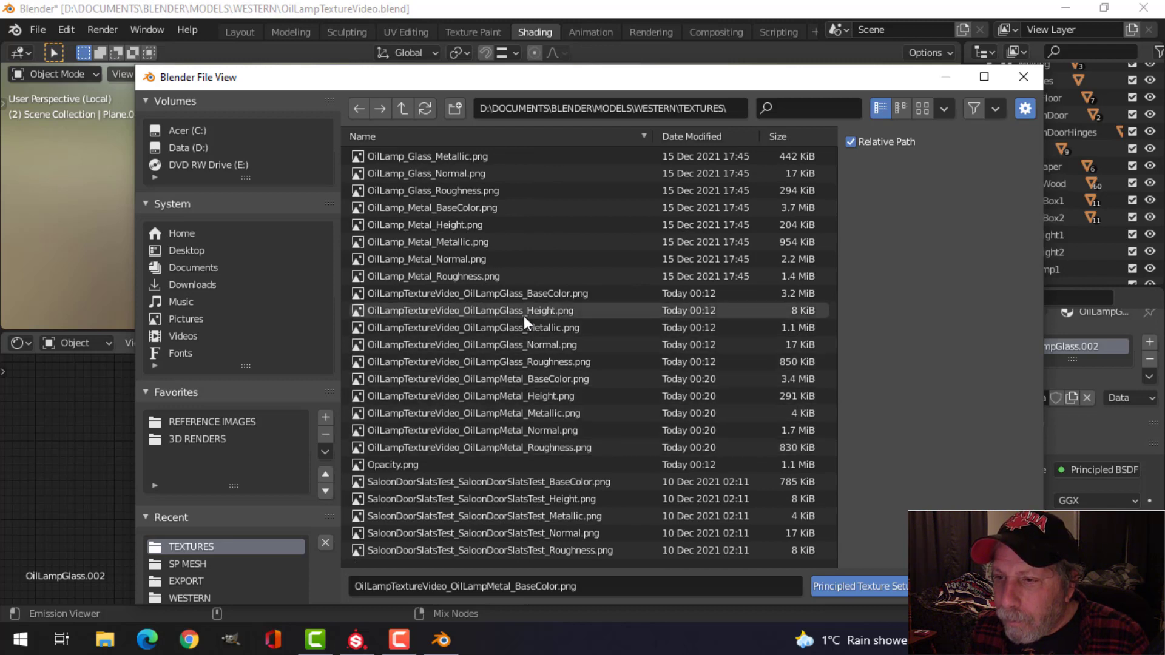
pyautogui.click(541, 291)
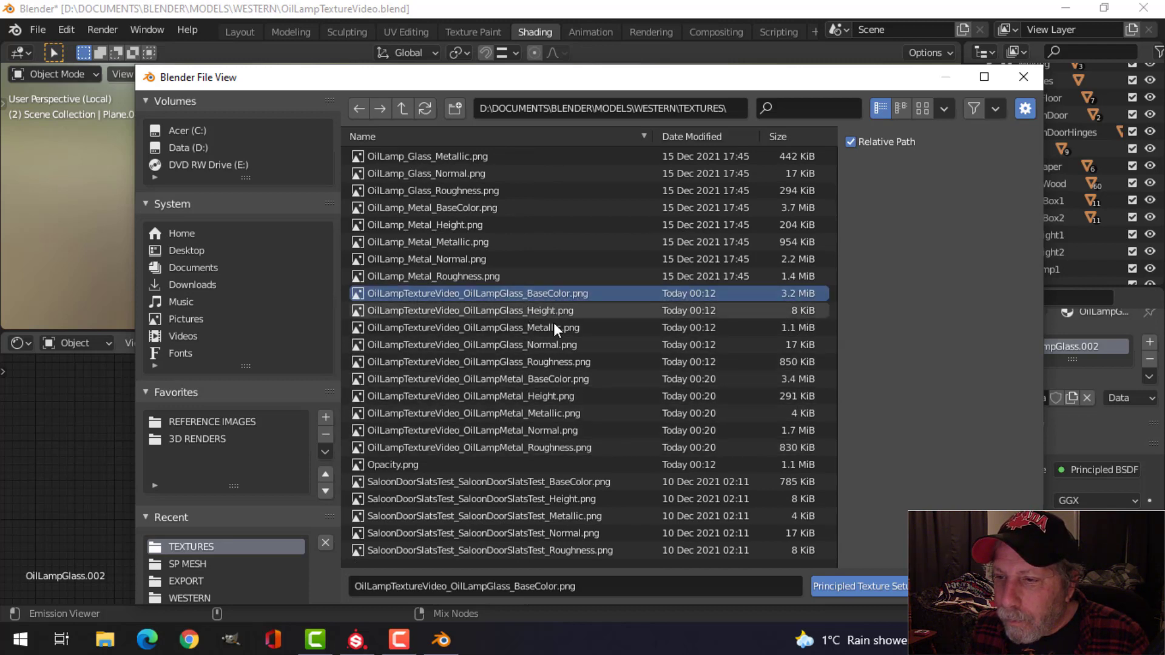
pyautogui.keyDown('shift'); pyautogui.click(553, 361); pyautogui.keyUp('shift')
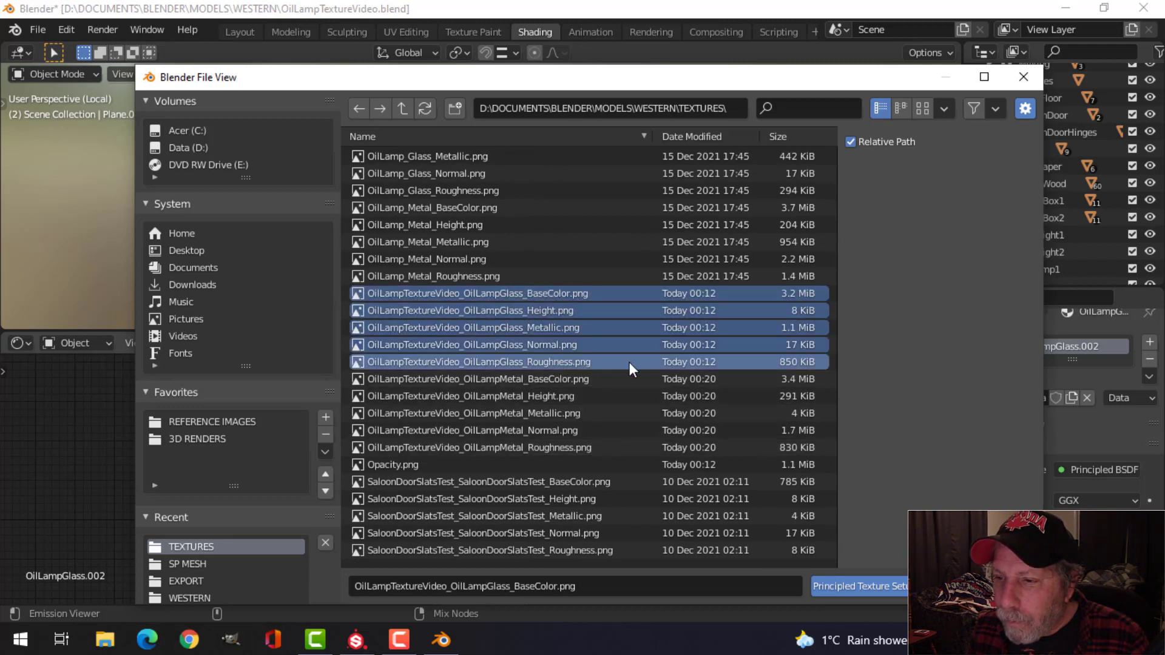
pyautogui.click(850, 591)
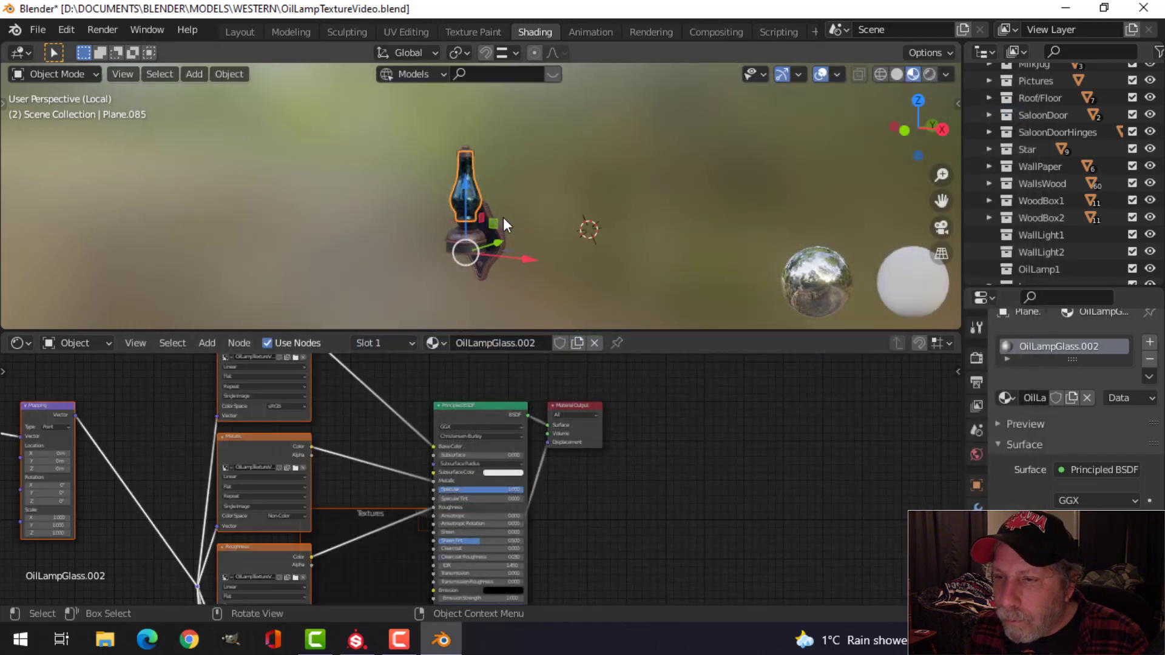
# Deselect the glass and move the Material Output node well to the right
pyautogui.scroll(6, 503, 217)
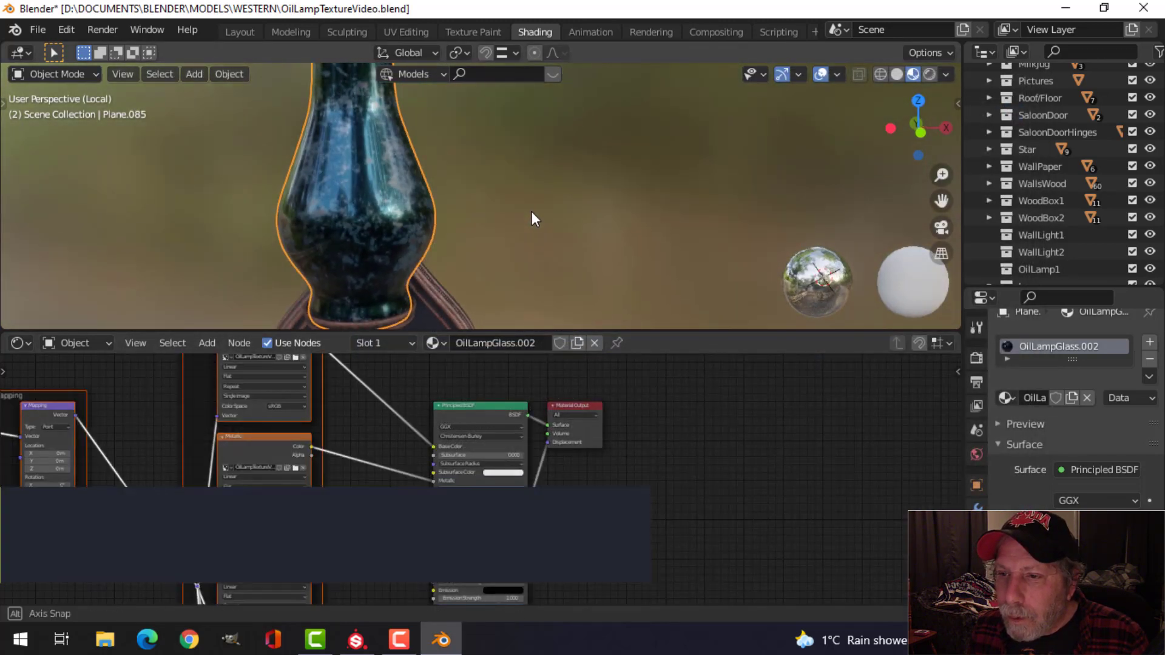
pyautogui.scroll(-3, 519, 241)
pyautogui.moveTo(520, 265); pyautogui.dragTo(511, 229, button='middle')
pyautogui.click(505, 188)
pyautogui.scroll(-2, 489, 213)
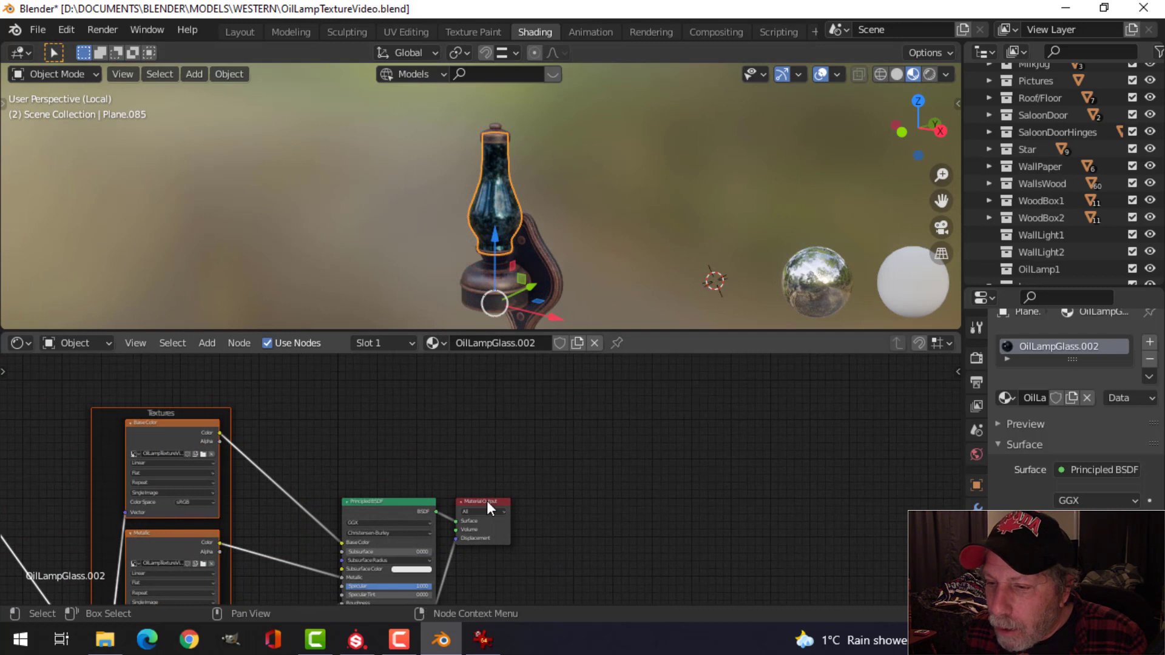
pyautogui.moveTo(486, 500); pyautogui.dragTo(762, 486)
# Insert a Mix Shader on the link between the Principled BSDF and the Material Output
pyautogui.hotkey('shift', 'a')
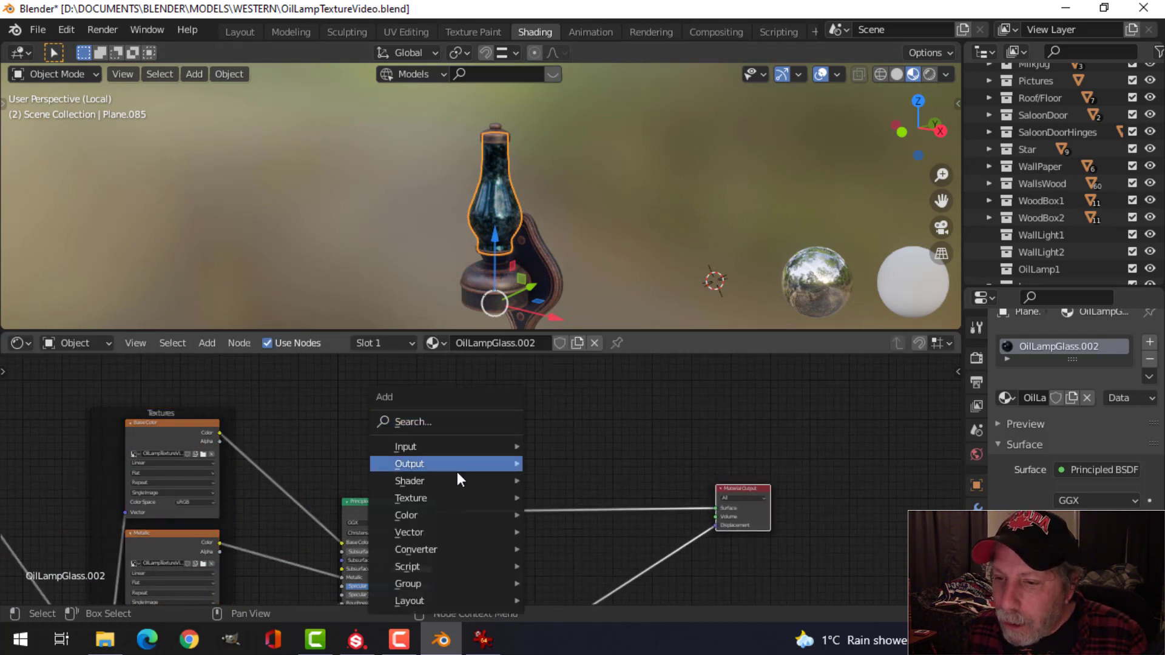
pyautogui.moveTo(451, 490)
pyautogui.click(603, 272)
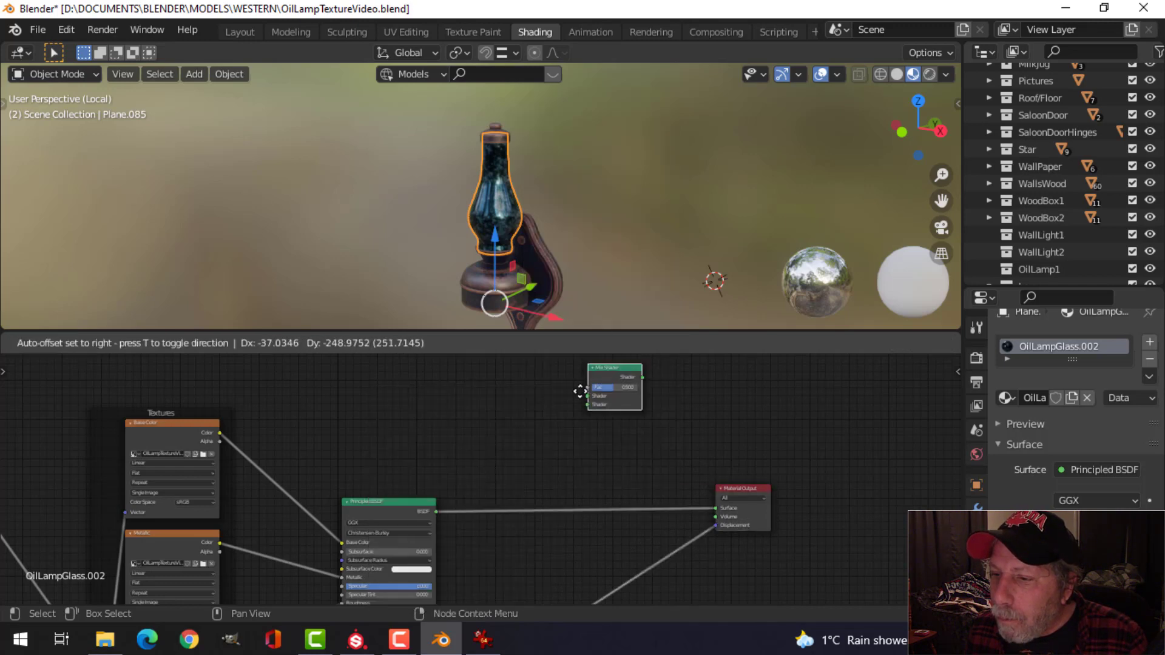
pyautogui.click(586, 478)
pyautogui.keyDown('shift'); pyautogui.scroll(-3, 561, 403); pyautogui.keyUp('shift')
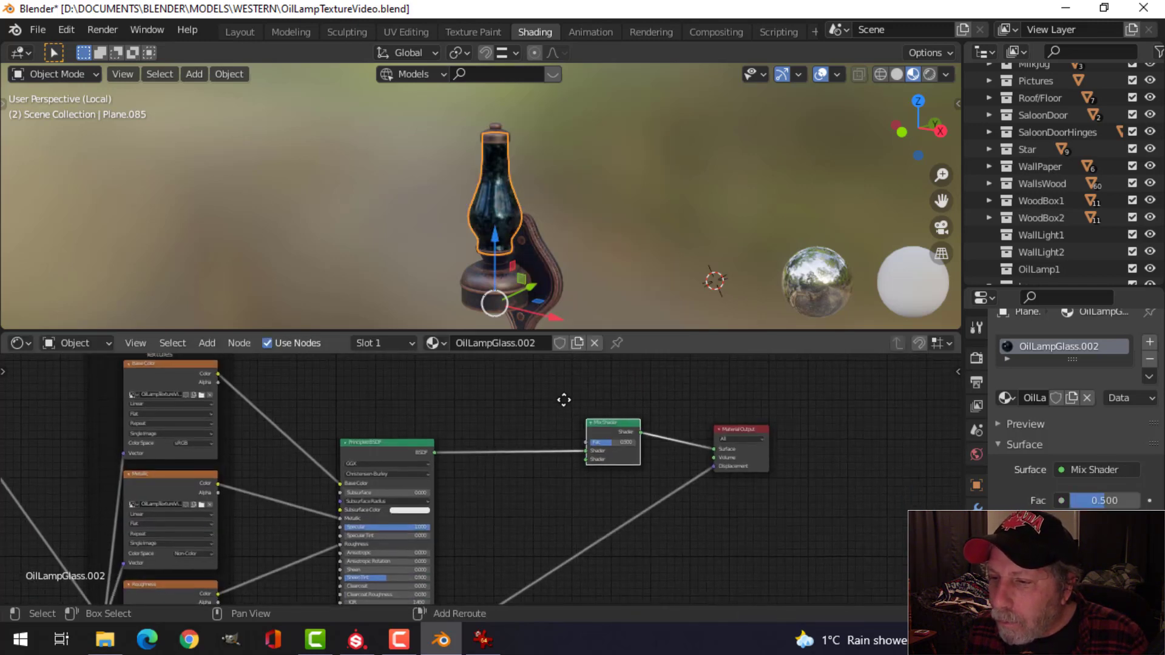
pyautogui.scroll(1, 555, 420)
pyautogui.moveTo(555, 420); pyautogui.dragTo(526, 378, button='middle')
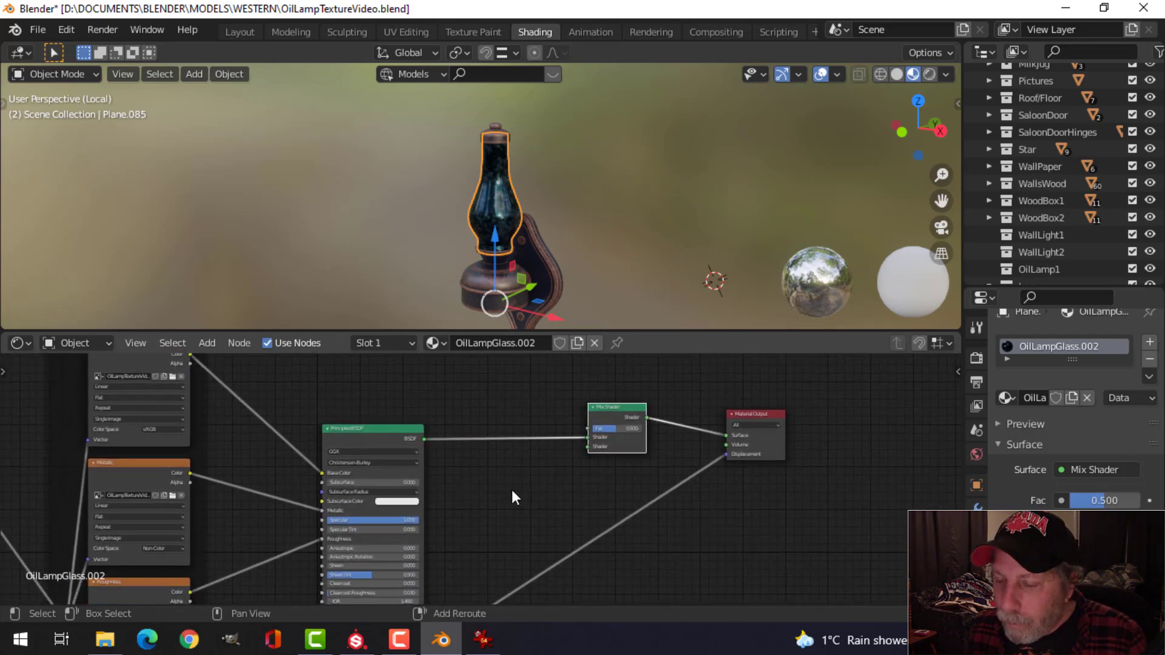
# Add a Transparent BSDF and connect it to the Mix Shader's second shader input
pyautogui.hotkey('shift', 'a')
pyautogui.moveTo(513, 497)
pyautogui.moveTo(470, 480)
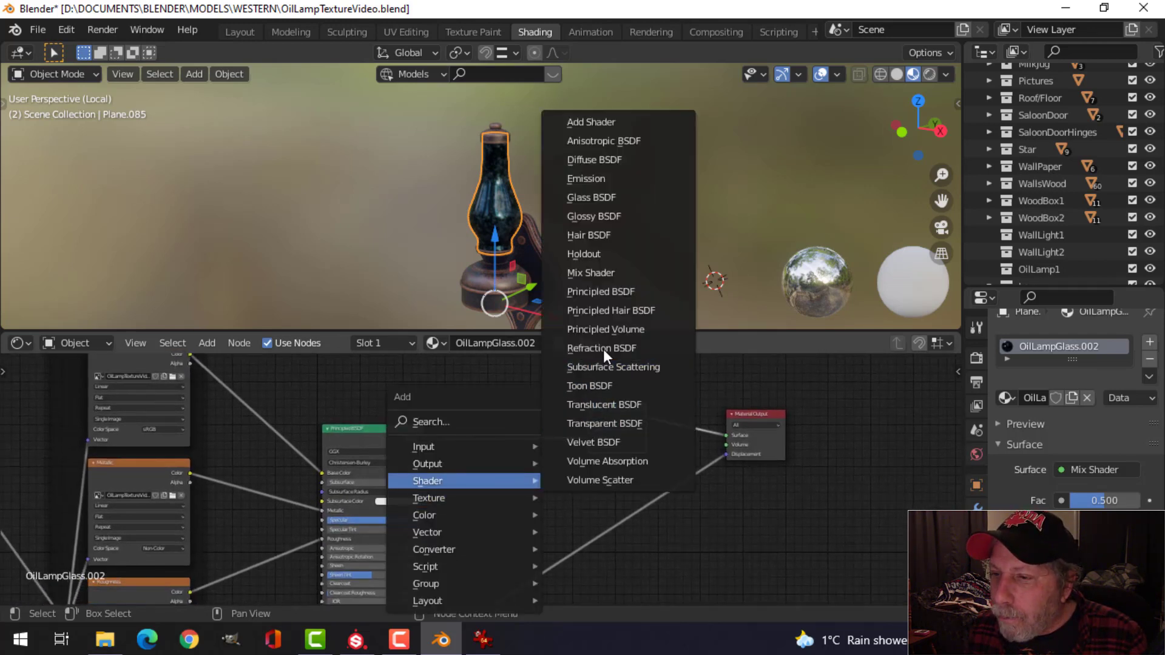
pyautogui.click(603, 422)
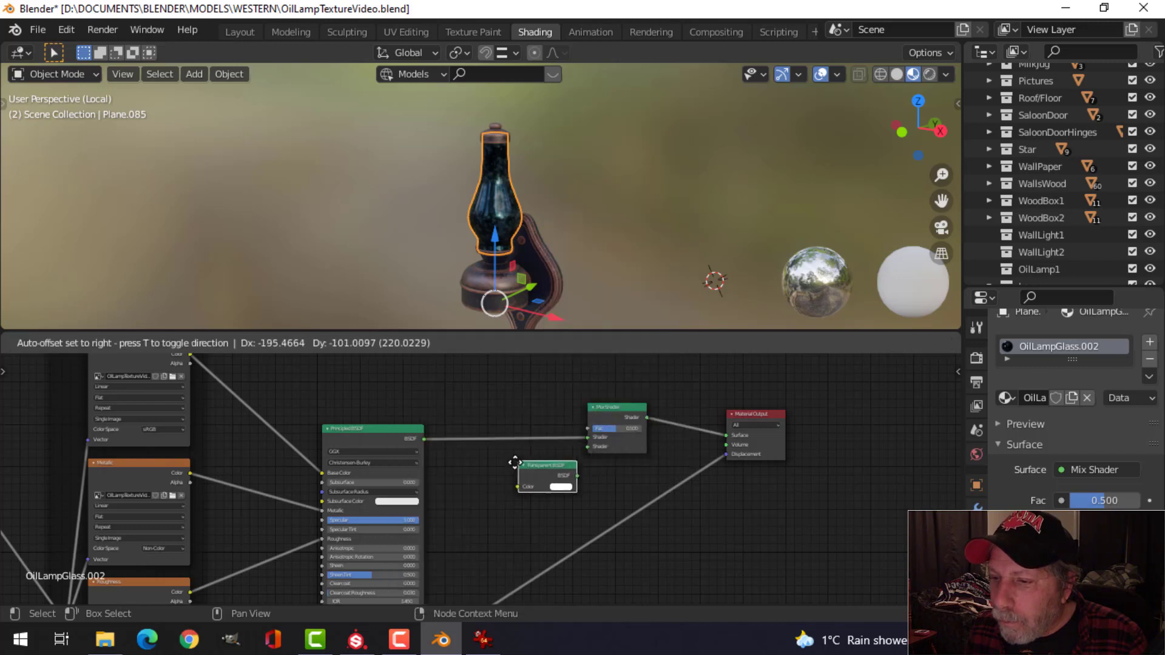
pyautogui.click(480, 469)
pyautogui.moveTo(540, 483)
pyautogui.mouseDown()
pyautogui.moveTo(577, 445)
pyautogui.moveTo(606, 446)
pyautogui.mouseUp()
pyautogui.scroll(3, 536, 266)
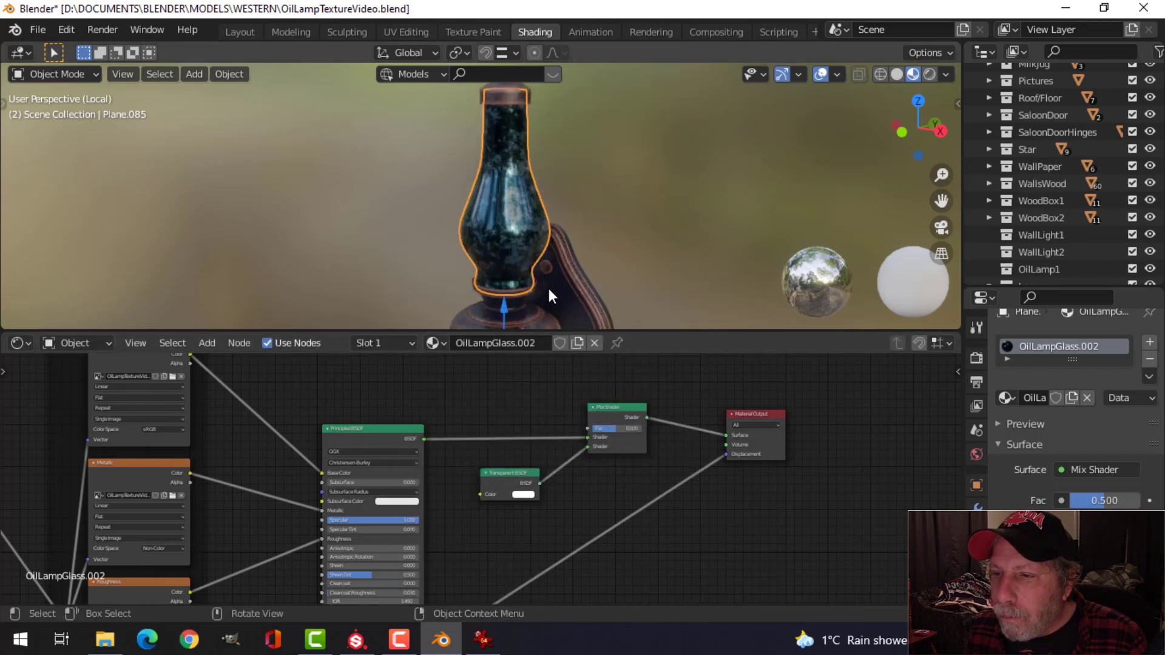
pyautogui.scroll(-2, 584, 438)
pyautogui.moveTo(490, 358); pyautogui.dragTo(502, 395, button='middle')
# Add an Image Texture node and load Opacity.png from the TEXTURES folder
pyautogui.hotkey('shift', 'a')
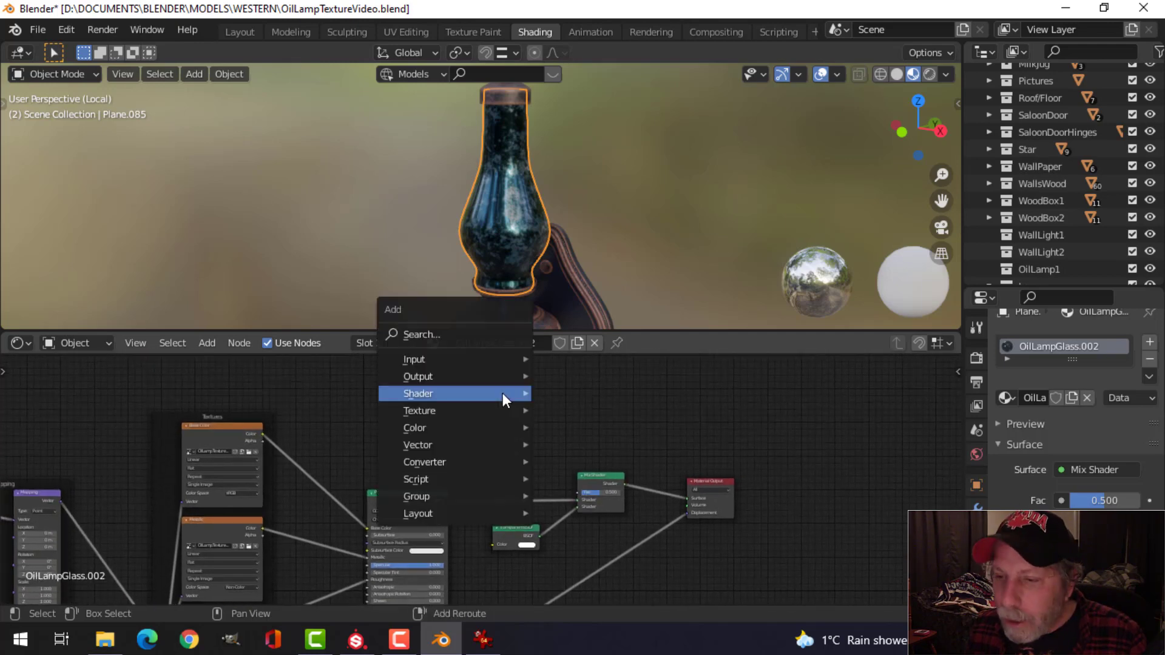
pyautogui.moveTo(471, 415)
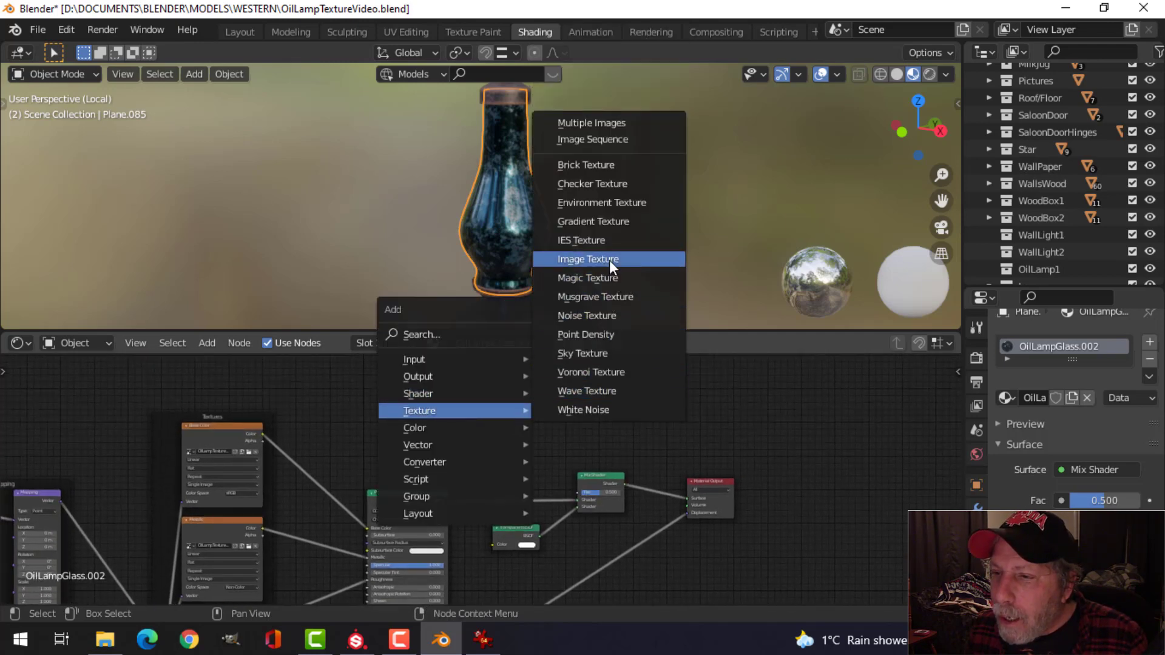
pyautogui.click(609, 260)
pyautogui.click(475, 432)
pyautogui.scroll(2, 476, 431)
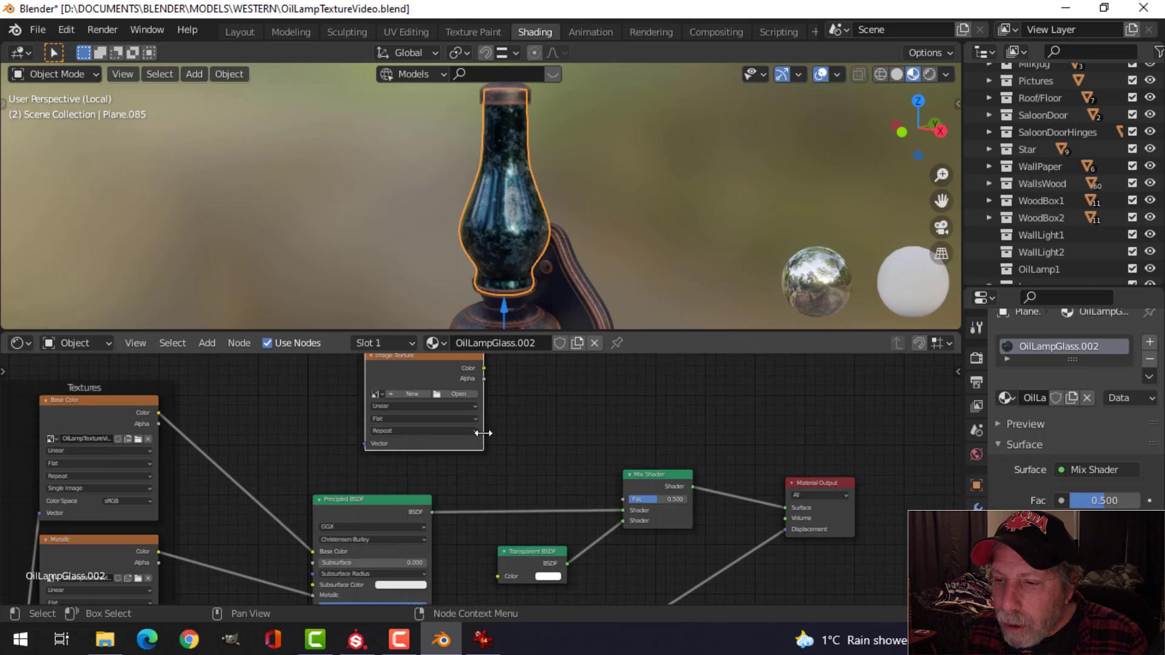
pyautogui.scroll(-1, 476, 433)
pyautogui.scroll(2, 491, 440)
pyautogui.click(467, 398)
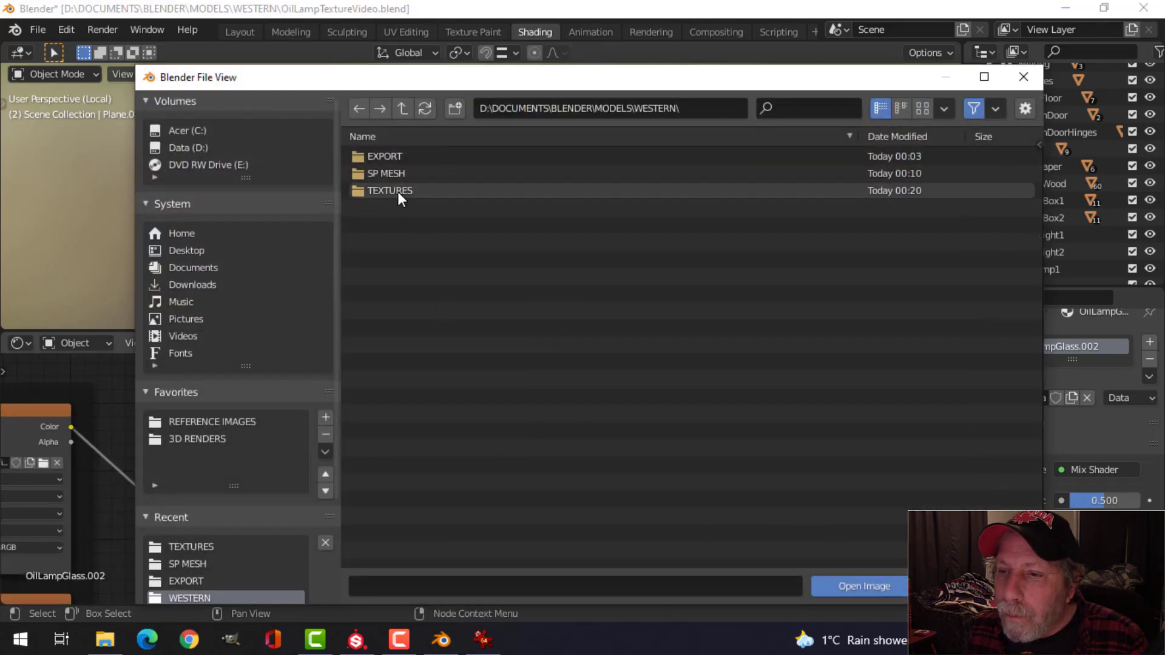
pyautogui.doubleClick(398, 191)
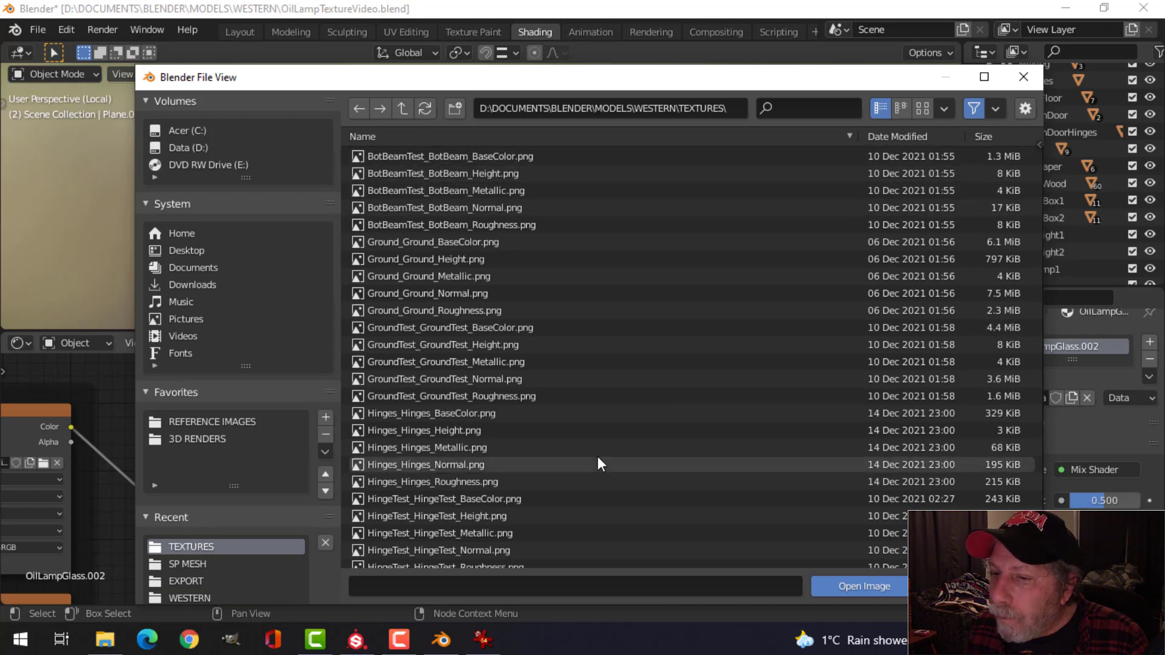
pyautogui.scroll(-15, 598, 459)
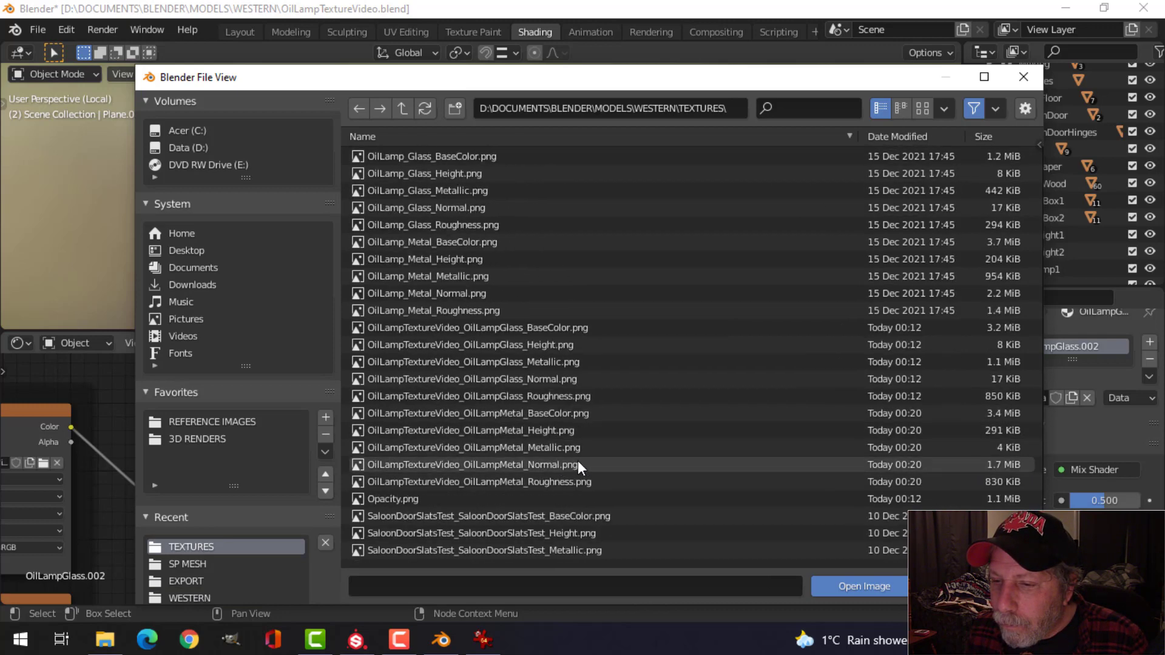
pyautogui.scroll(-4, 578, 461)
pyautogui.click(403, 395)
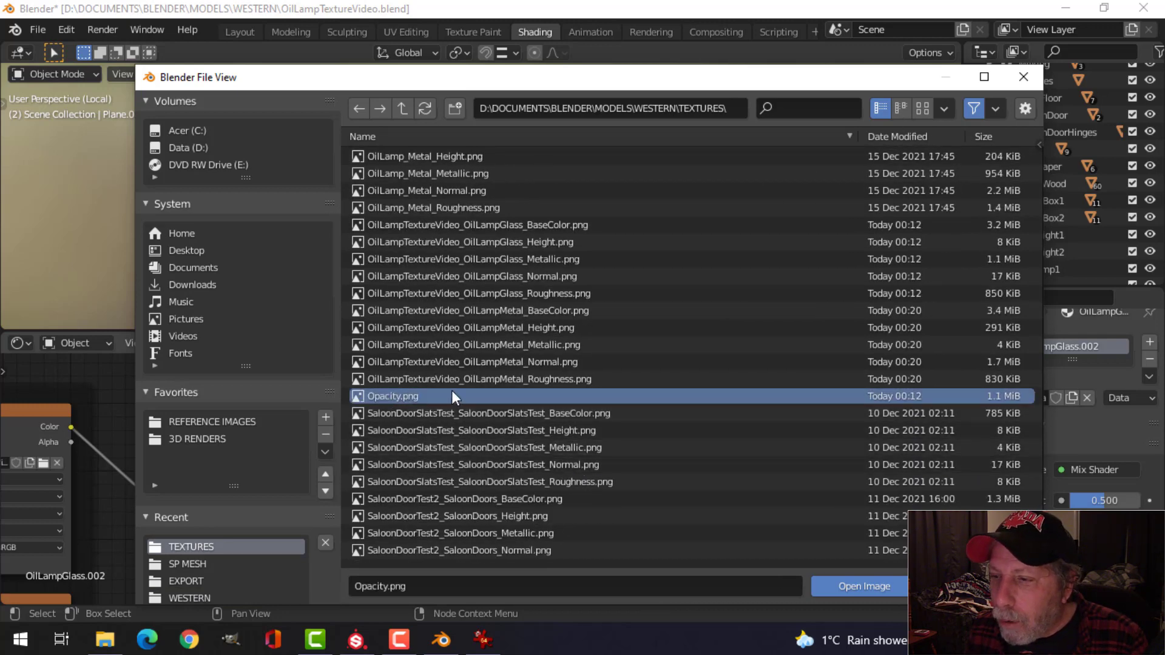
pyautogui.click(855, 582)
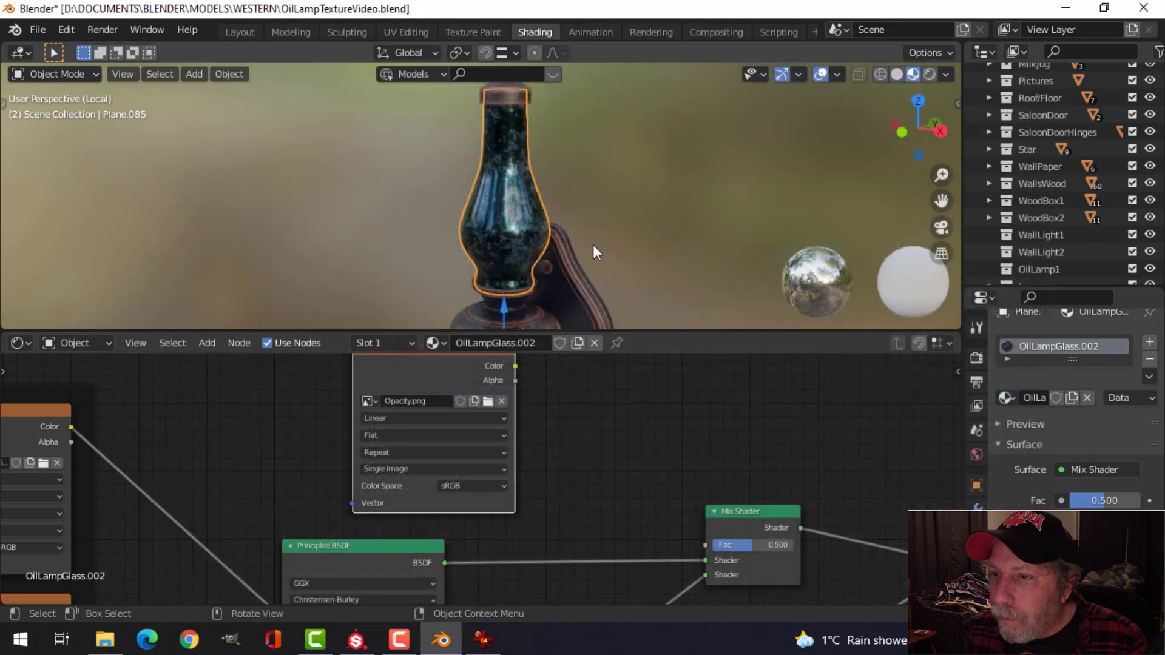
# Connect Opacity.png's colour output to the Mix Shader's factor
pyautogui.moveTo(515, 366); pyautogui.dragTo(704, 545)
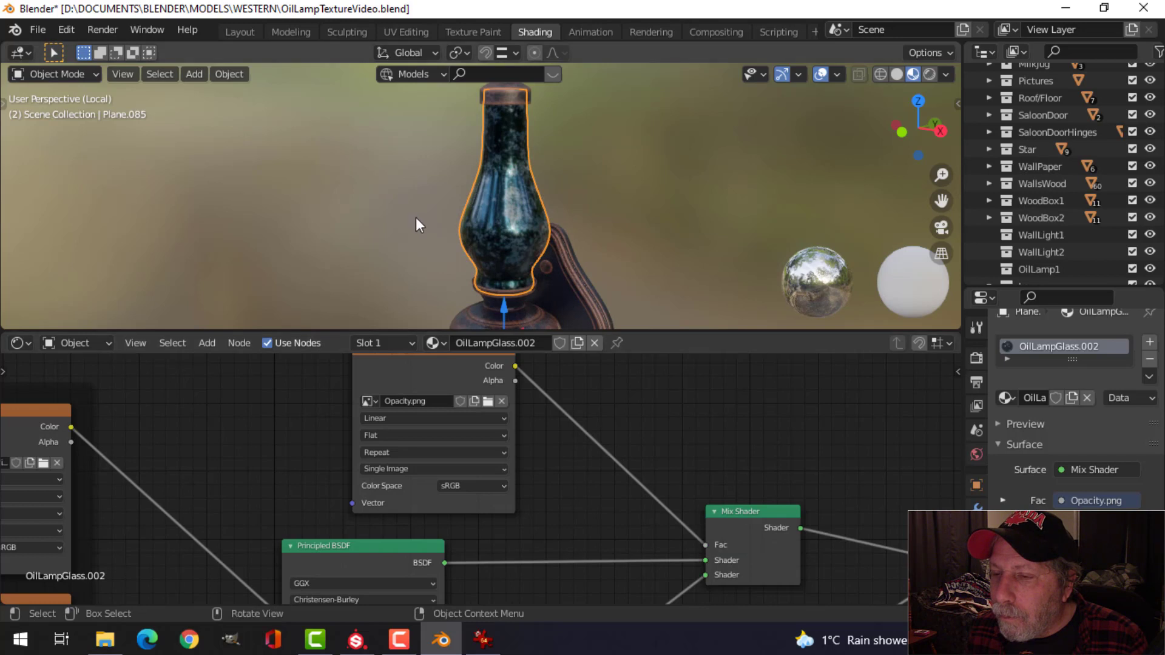
pyautogui.moveTo(416, 218); pyautogui.dragTo(509, 213, button='middle')
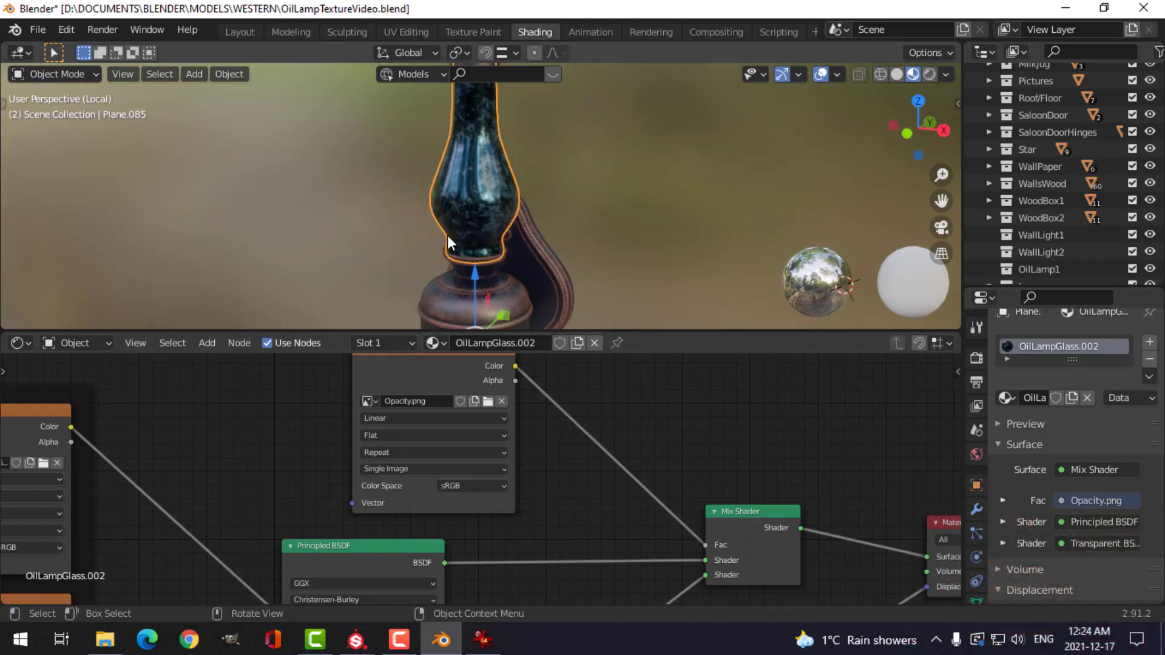
pyautogui.scroll(-3, 977, 503)
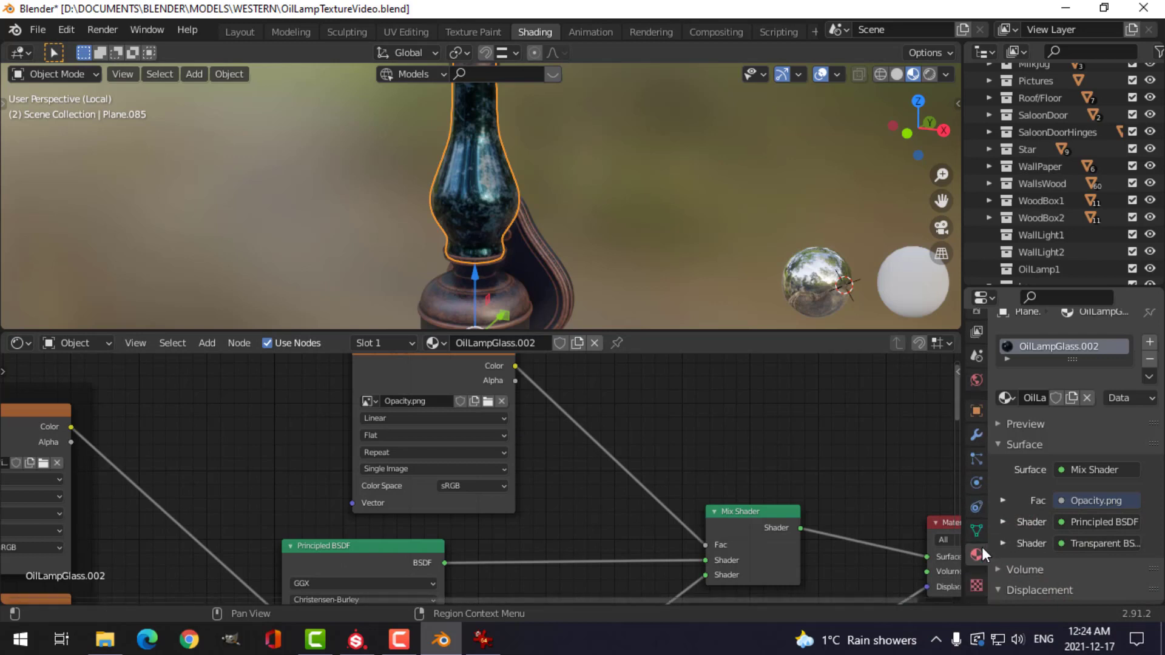
pyautogui.scroll(-10, 1094, 512)
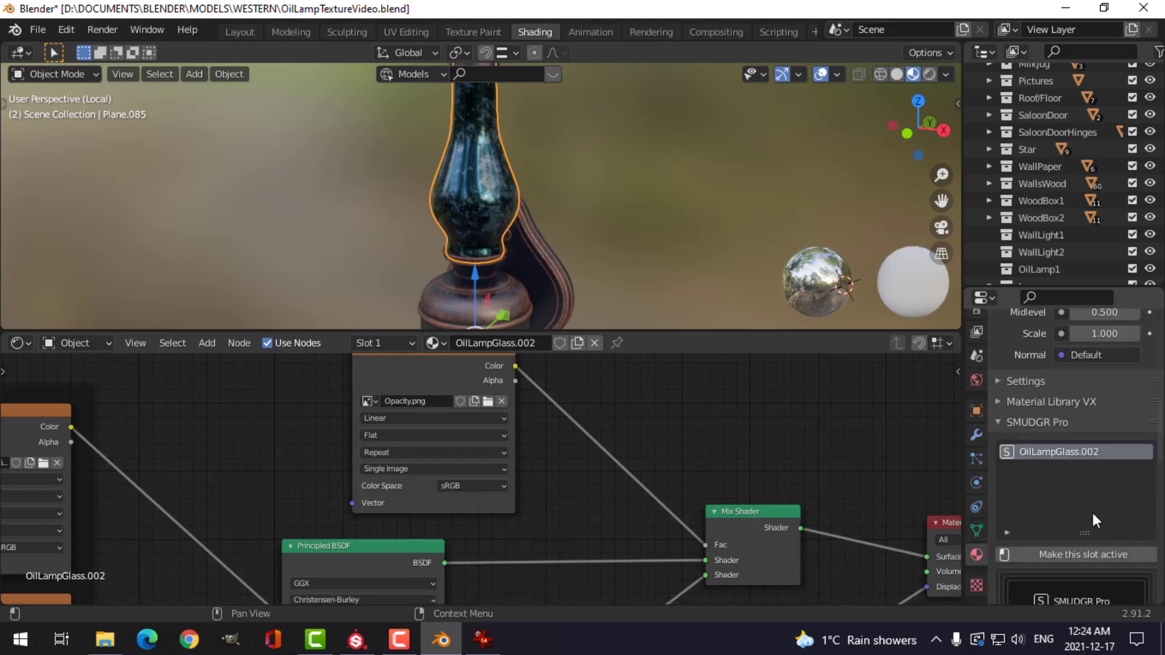
pyautogui.scroll(-8, 1096, 512)
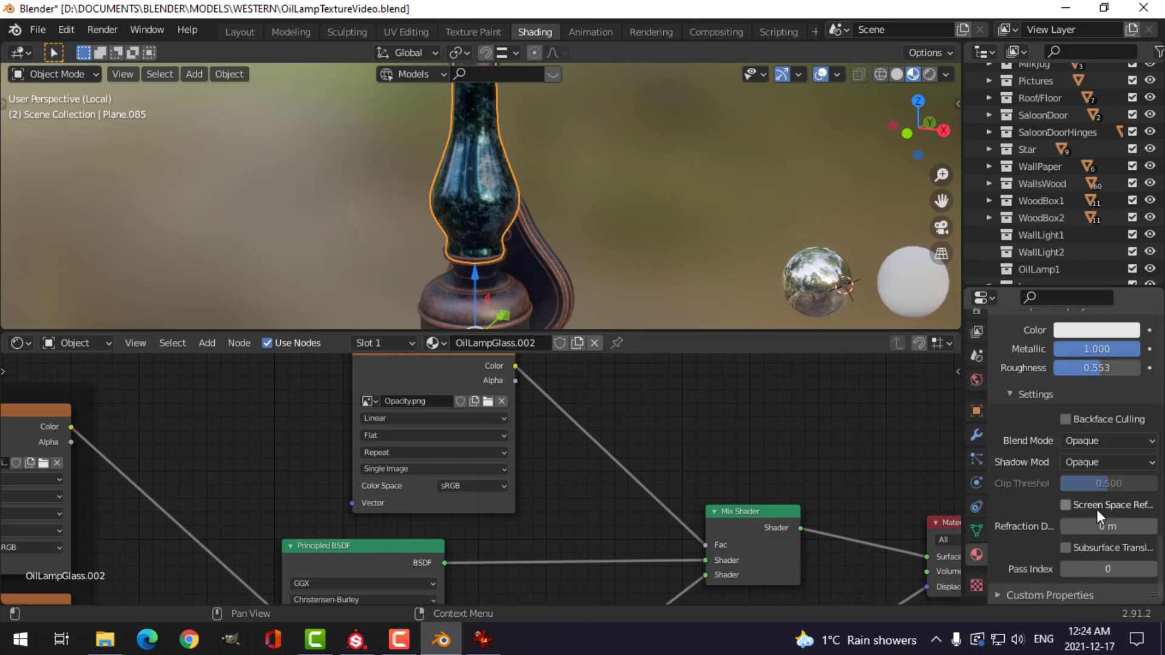
# Set the glass Blend Mode to Alpha Blend and enable Screen Space Refraction
pyautogui.click(1089, 442)
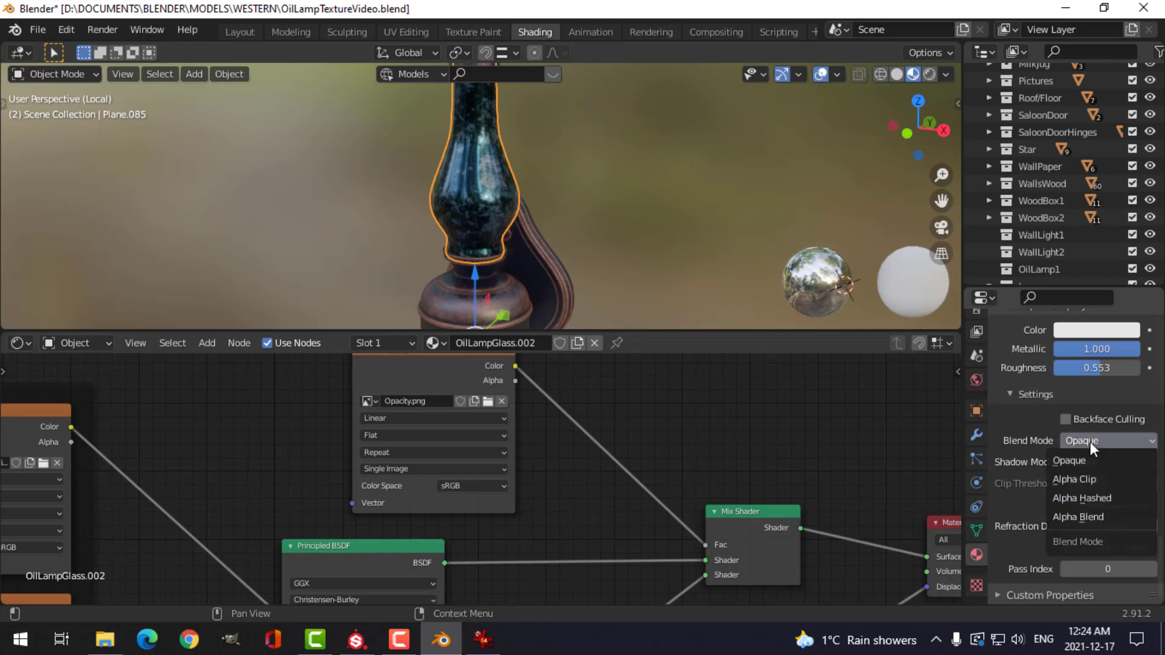
pyautogui.click(1105, 515)
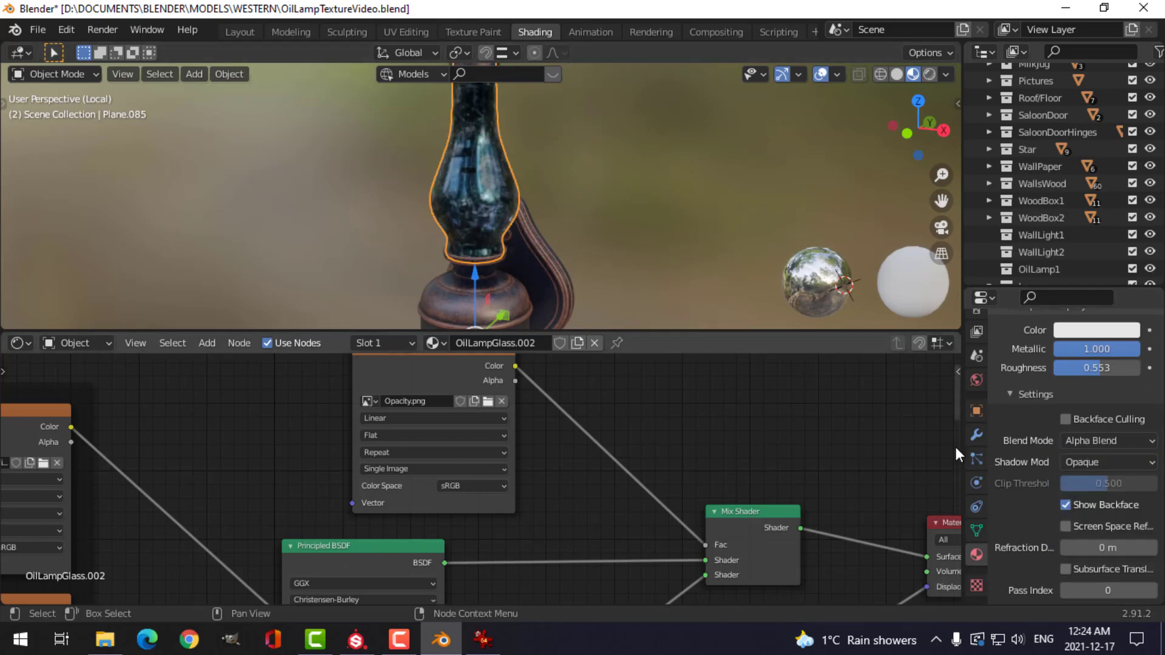
pyautogui.click(1071, 525)
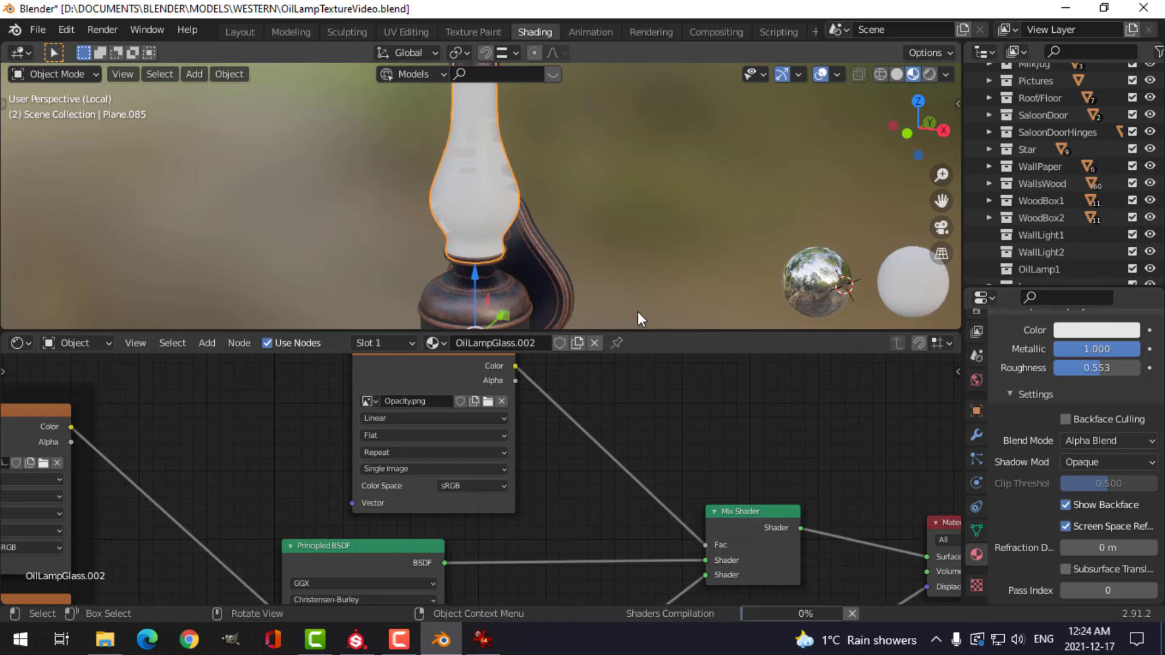
pyautogui.moveTo(595, 267)
pyautogui.mouseDown(button='middle')
pyautogui.moveTo(610, 265)
pyautogui.moveTo(537, 261)
pyautogui.moveTo(481, 237)
pyautogui.moveTo(563, 228)
pyautogui.moveTo(620, 246)
pyautogui.moveTo(611, 251)
pyautogui.mouseUp(button='middle')
pyautogui.scroll(5, 610, 268)
pyautogui.scroll(1, 601, 258)
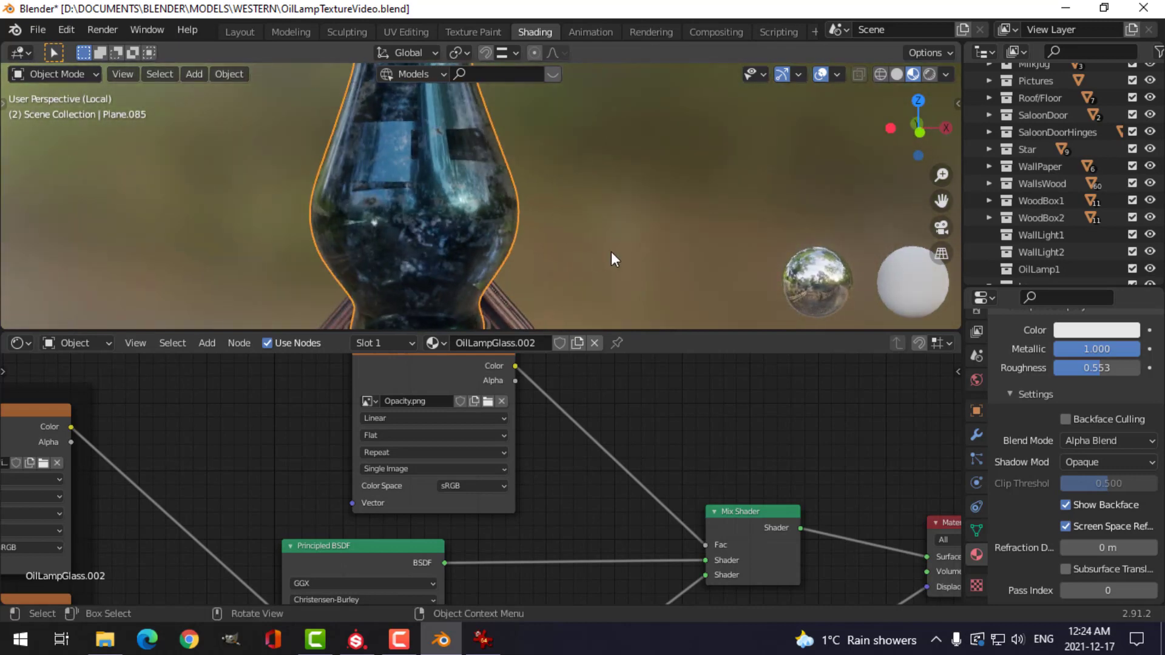
pyautogui.moveTo(584, 213)
pyautogui.mouseDown(button='middle')
pyautogui.moveTo(503, 190)
pyautogui.moveTo(589, 204)
pyautogui.mouseUp(button='middle')
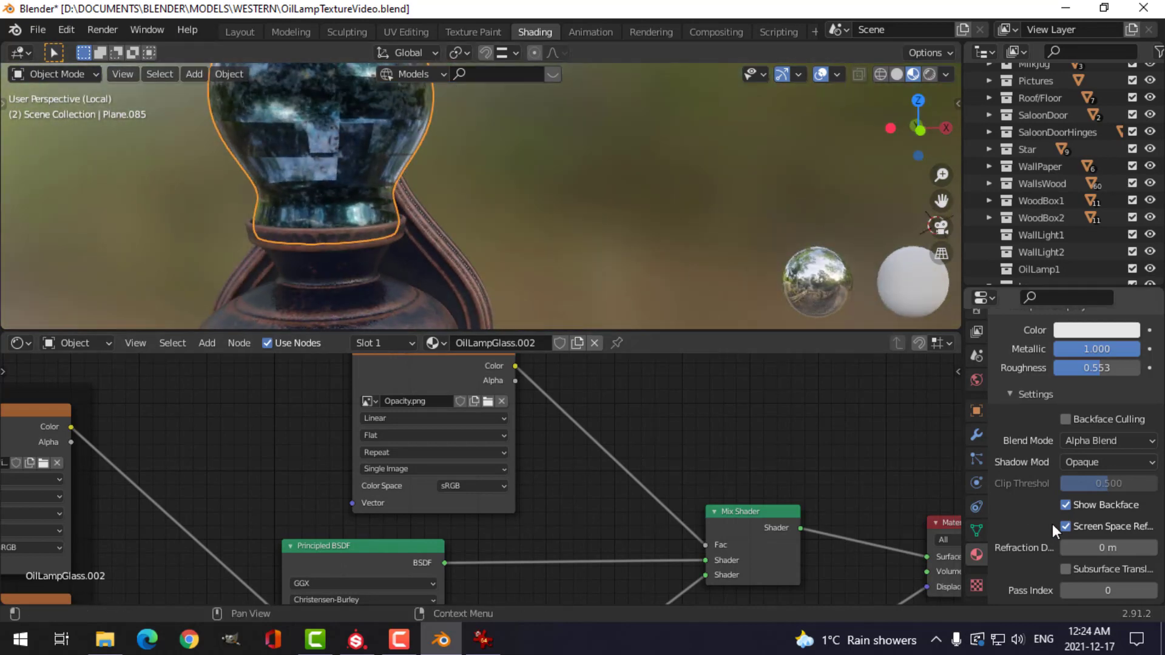
# Set the glass Shadow Mode to Alpha Hashed and leave Backface Culling on after comparing
pyautogui.click(1109, 465)
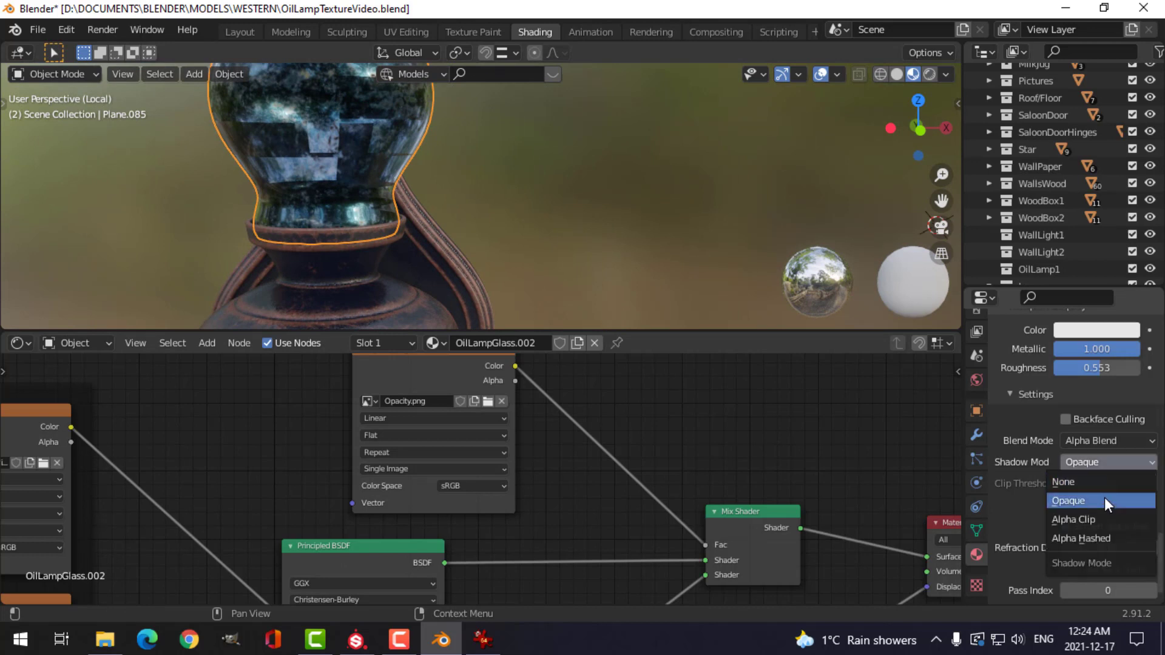
pyautogui.click(1099, 538)
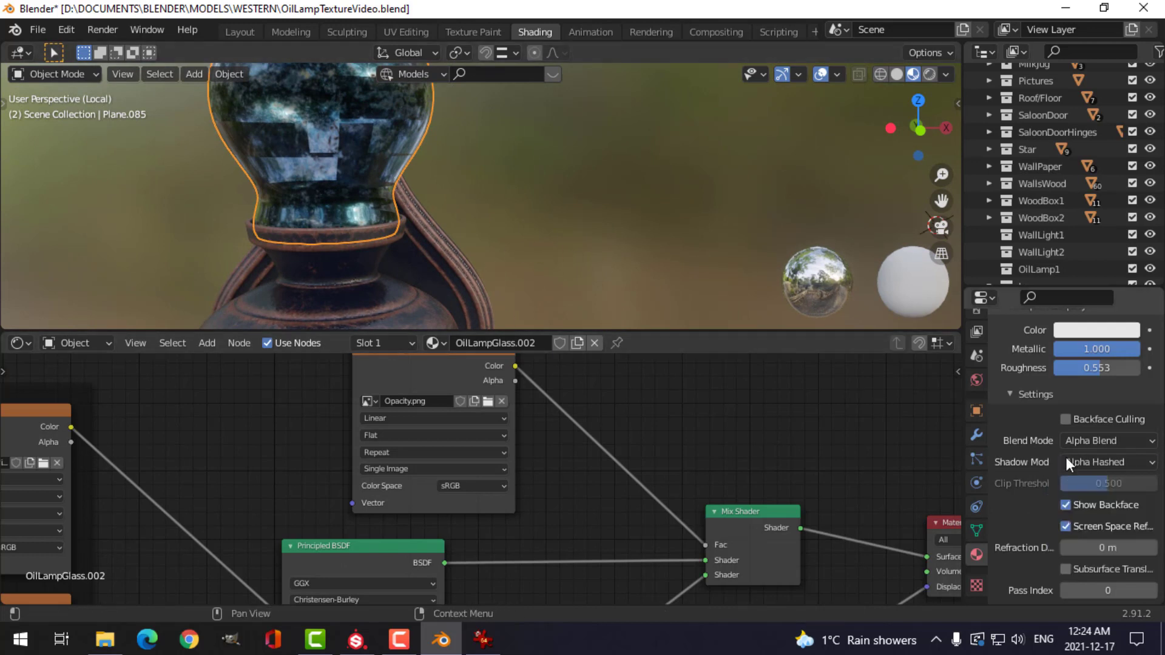
pyautogui.click(1066, 419)
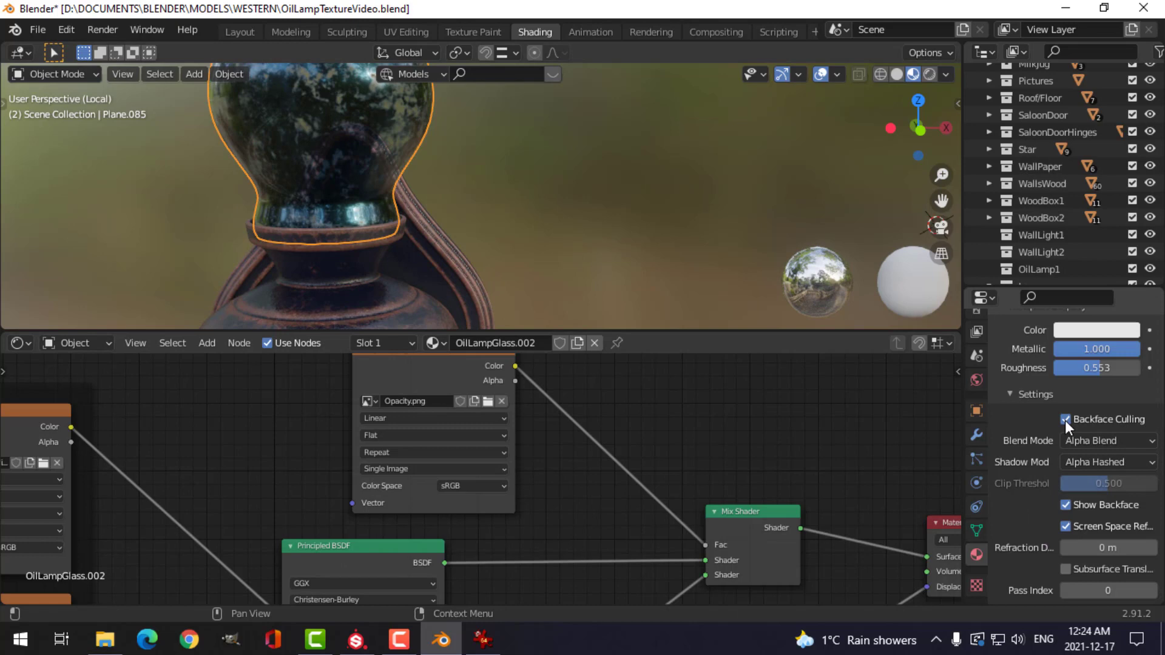
pyautogui.click(1066, 419)
pyautogui.click(1066, 419)
pyautogui.moveTo(392, 205); pyautogui.dragTo(485, 213, button='middle')
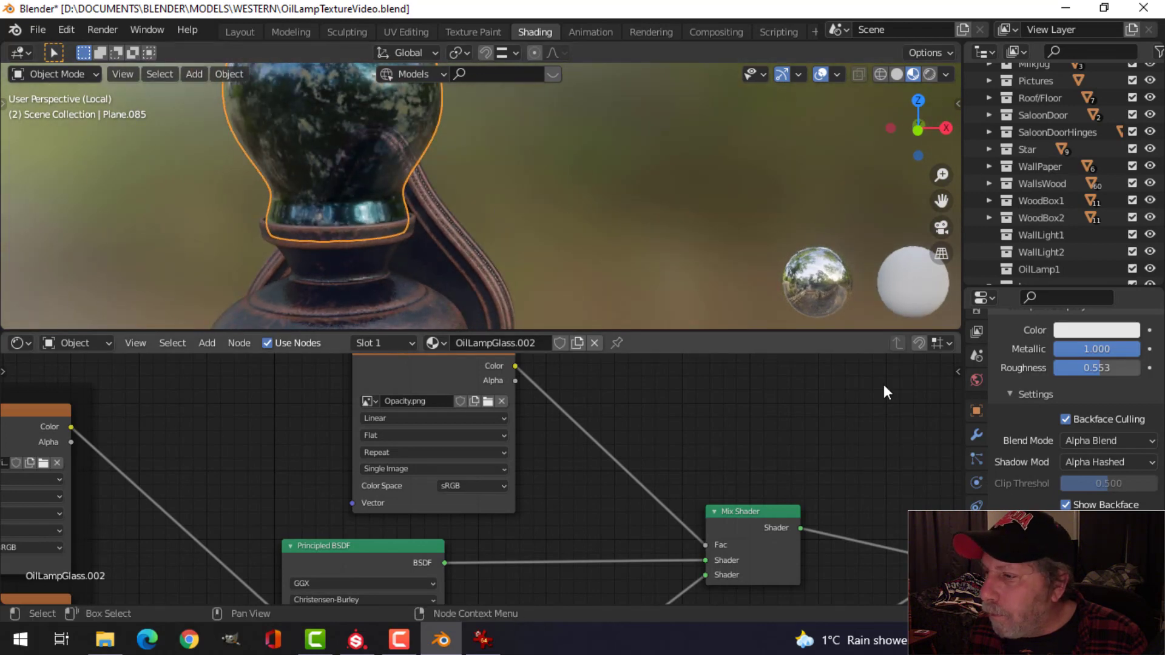
pyautogui.click(1065, 420)
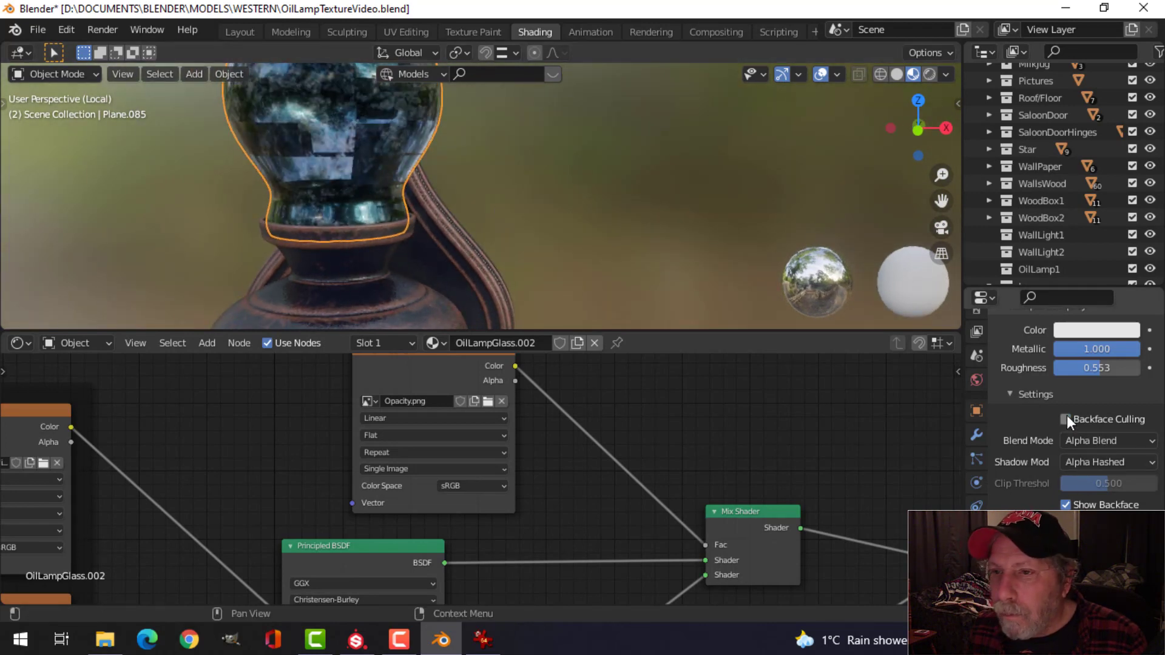
pyautogui.scroll(-5, 379, 171)
pyautogui.moveTo(366, 159); pyautogui.dragTo(418, 199, button='middle')
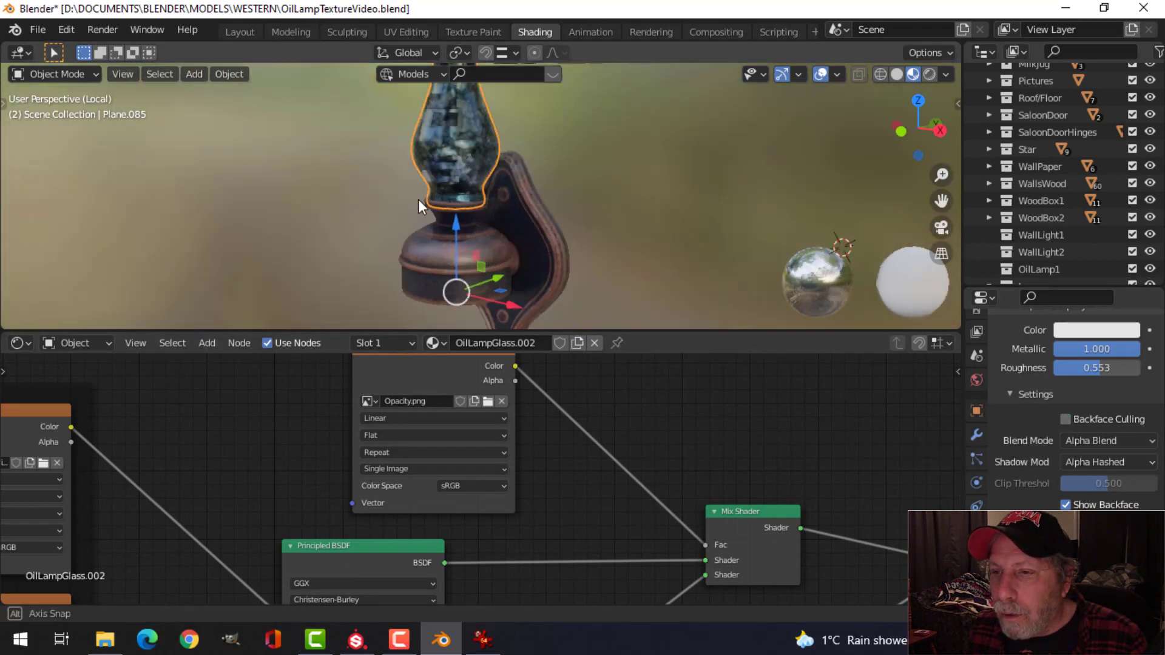
pyautogui.click(1065, 419)
pyautogui.moveTo(580, 235); pyautogui.dragTo(543, 261, button='middle')
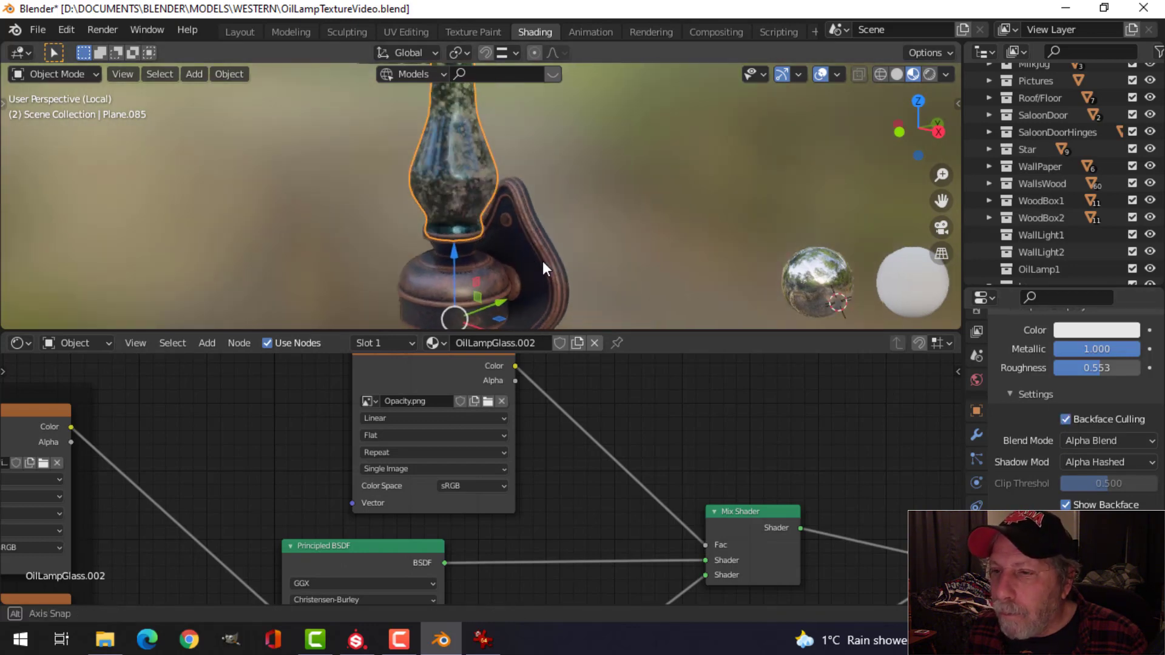
# Switch to the Layout workspace and face the wallpapered wall
pyautogui.click(239, 32)
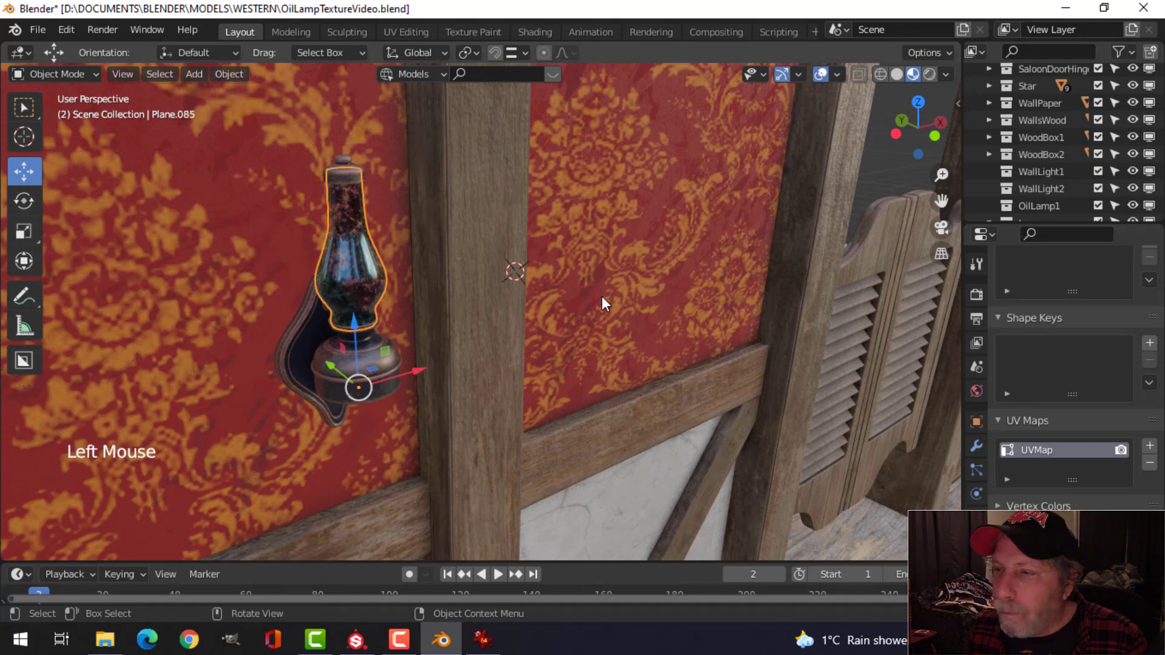
pyautogui.scroll(-3, 580, 261)
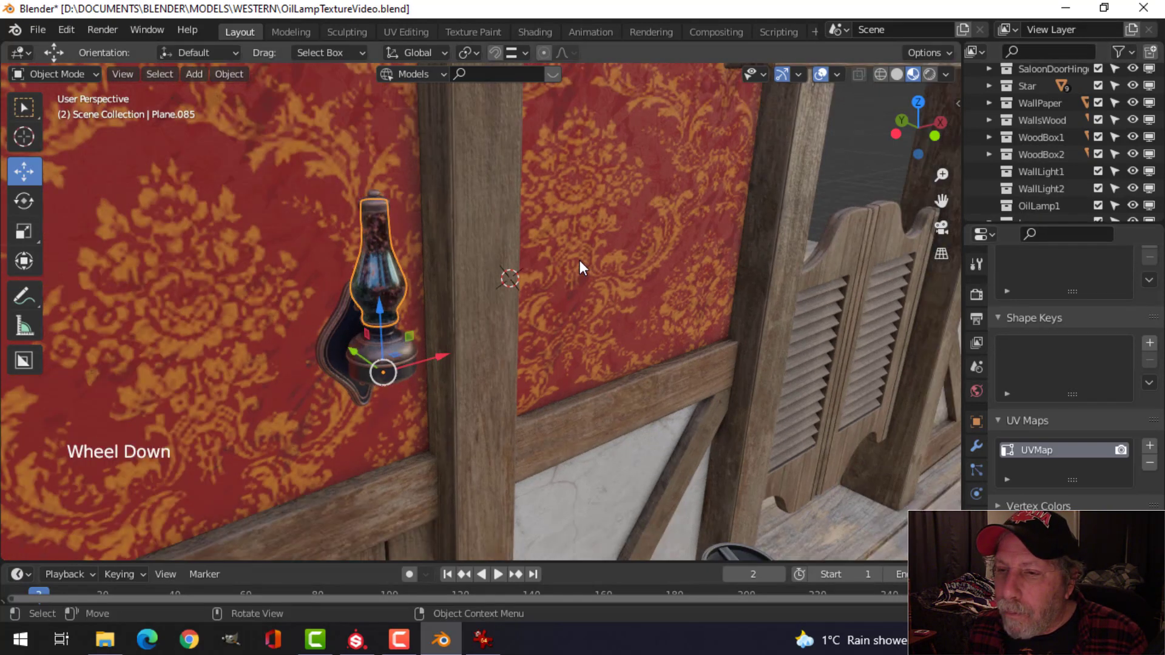
pyautogui.moveTo(580, 261); pyautogui.dragTo(522, 262, button='middle')
pyautogui.scroll(-4, 1031, 182)
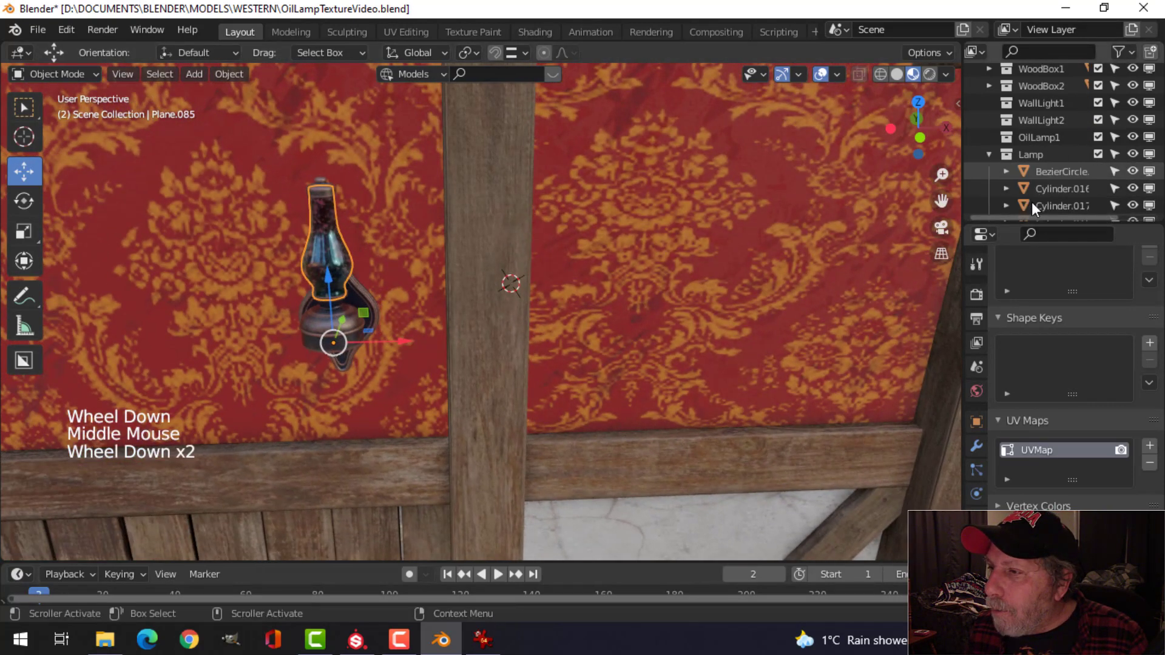
pyautogui.scroll(1, 1041, 166)
# Collapse the Lamp collection in the Outliner and select all its objects
pyautogui.click(989, 120)
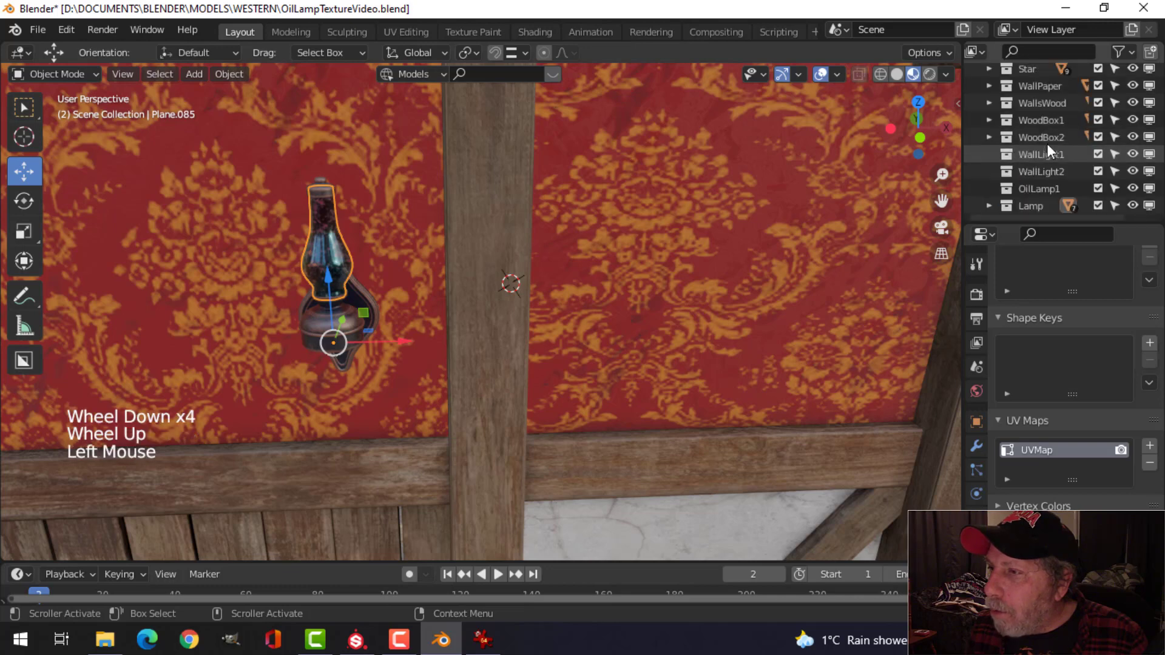
pyautogui.click(1036, 204)
pyautogui.rightClick(1035, 205)
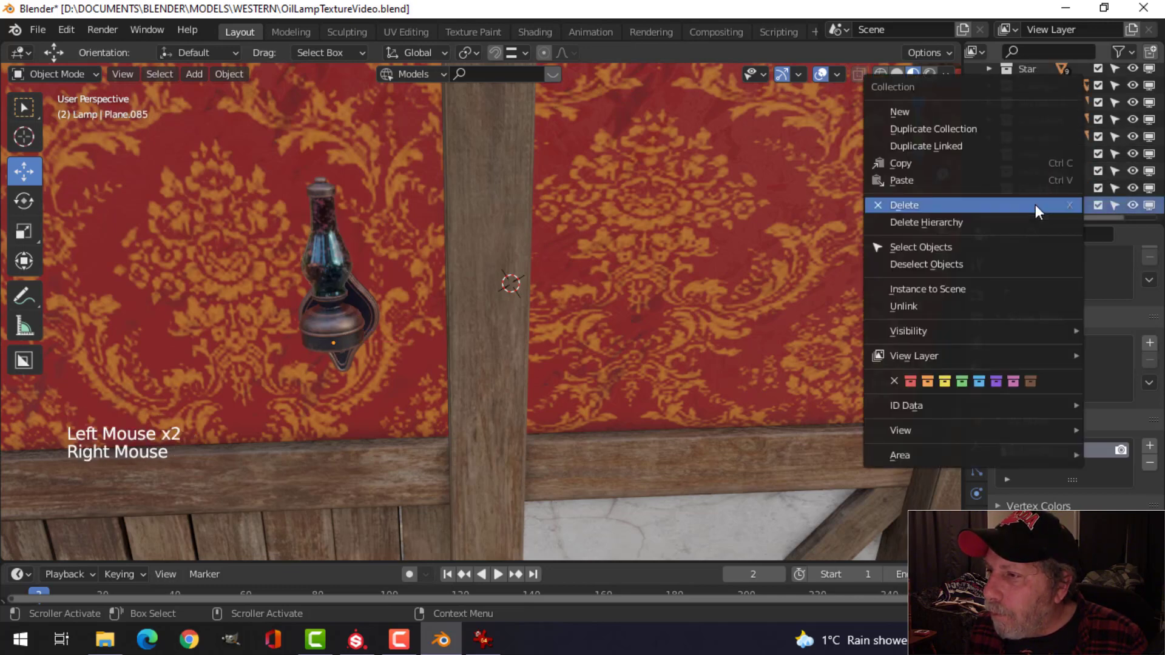
pyautogui.click(950, 246)
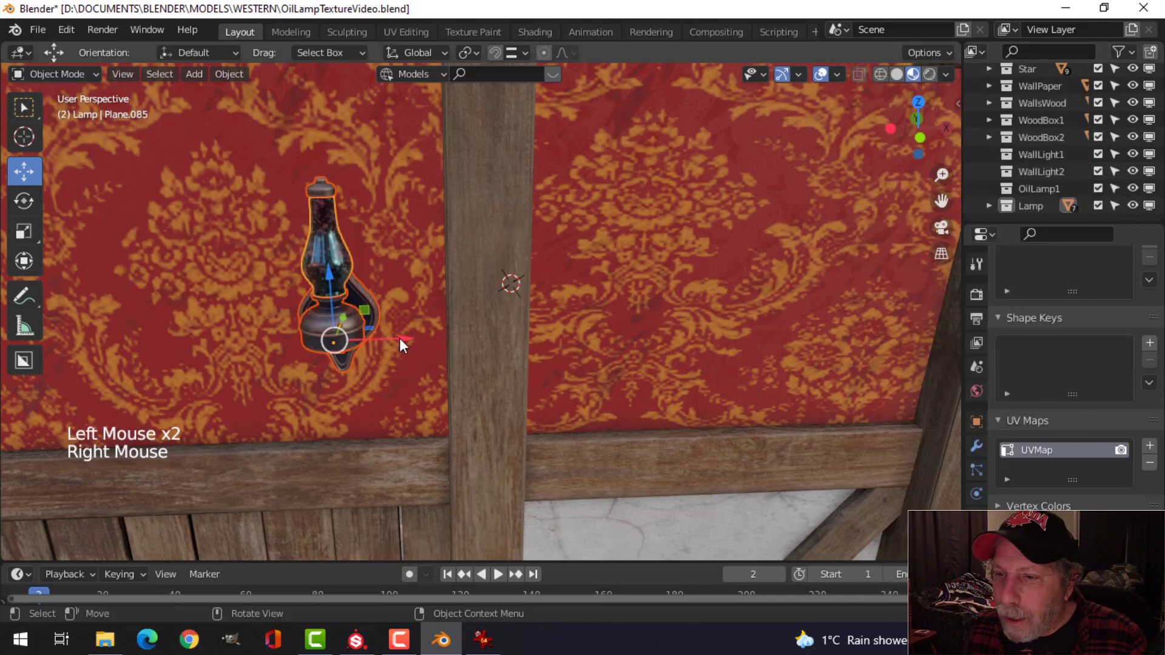
# Move the lamp along X onto the wooden post, nudge it into place, and deselect
pyautogui.moveTo(399, 338); pyautogui.dragTo(566, 323)
pyautogui.moveTo(561, 369); pyautogui.dragTo(744, 373, button='middle')
pyautogui.scroll(4, 639, 352)
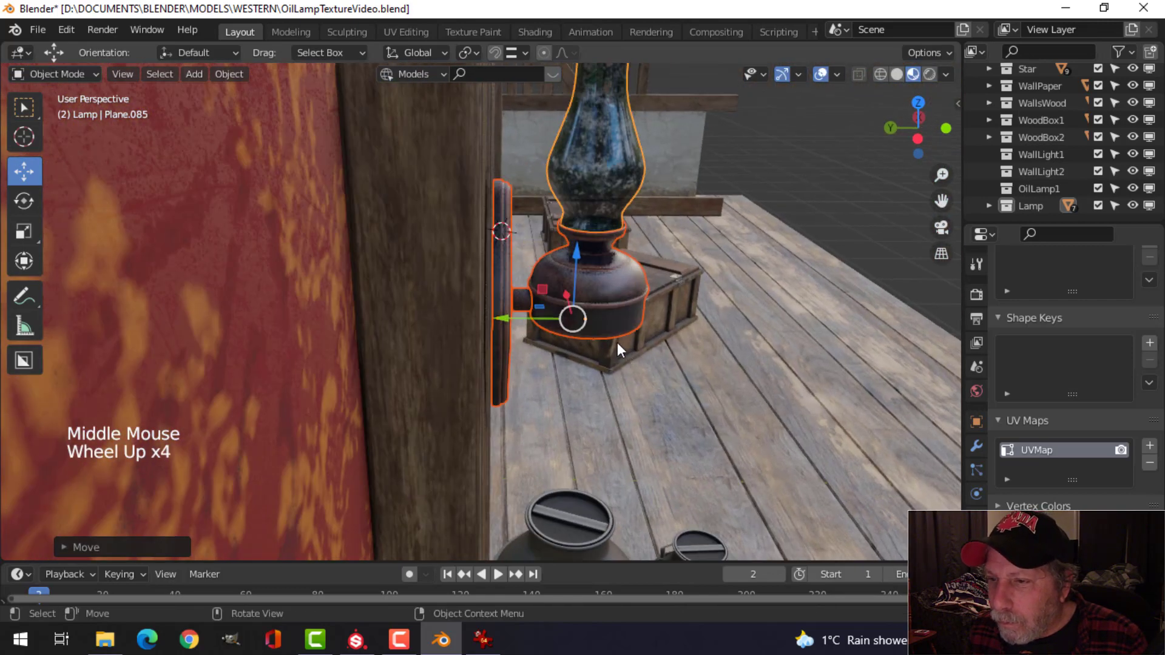
pyautogui.scroll(2, 617, 342)
pyautogui.moveTo(617, 342); pyautogui.dragTo(601, 349, button='middle')
pyautogui.moveTo(539, 322); pyautogui.dragTo(526, 322)
pyautogui.moveTo(591, 317); pyautogui.dragTo(569, 265, button='middle')
pyautogui.hotkey('alt', 'a')
# Reselect the Lamp collection and slide it along X and Y flush against the post
pyautogui.scroll(-6, 537, 290)
pyautogui.scroll(1, 555, 304)
pyautogui.scroll(-2, 607, 314)
pyautogui.scroll(2, 606, 315)
pyautogui.click(1036, 206)
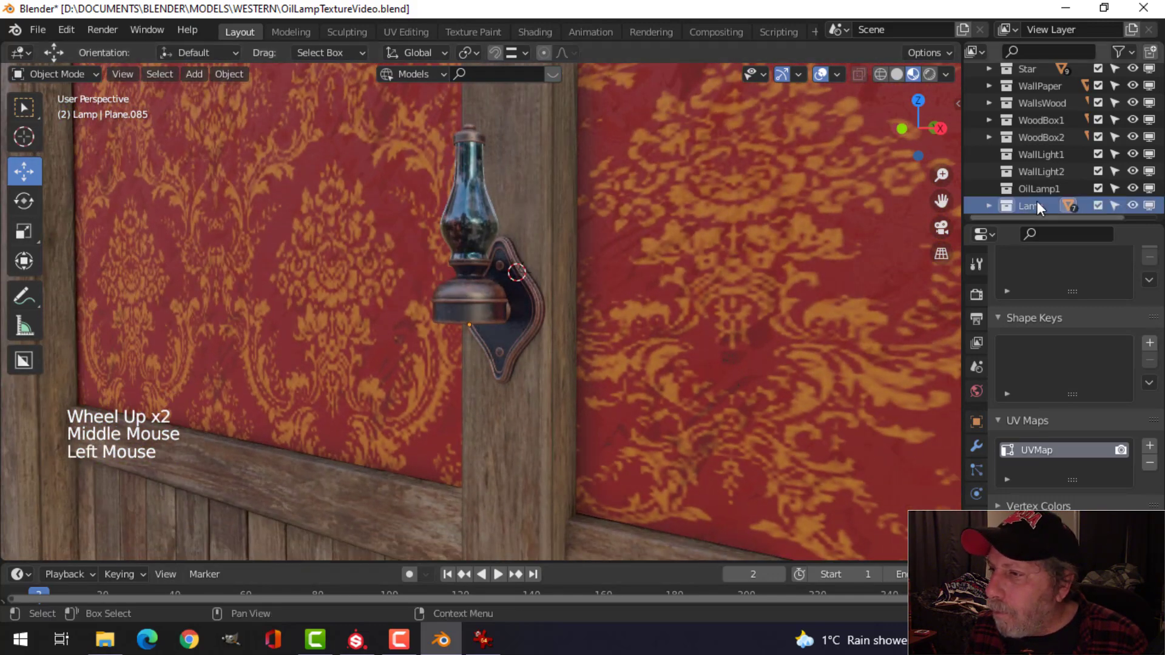
pyautogui.rightClick(1036, 206)
pyautogui.click(942, 207)
pyautogui.scroll(2, 646, 290)
pyautogui.moveTo(645, 290); pyautogui.dragTo(633, 309, button='middle')
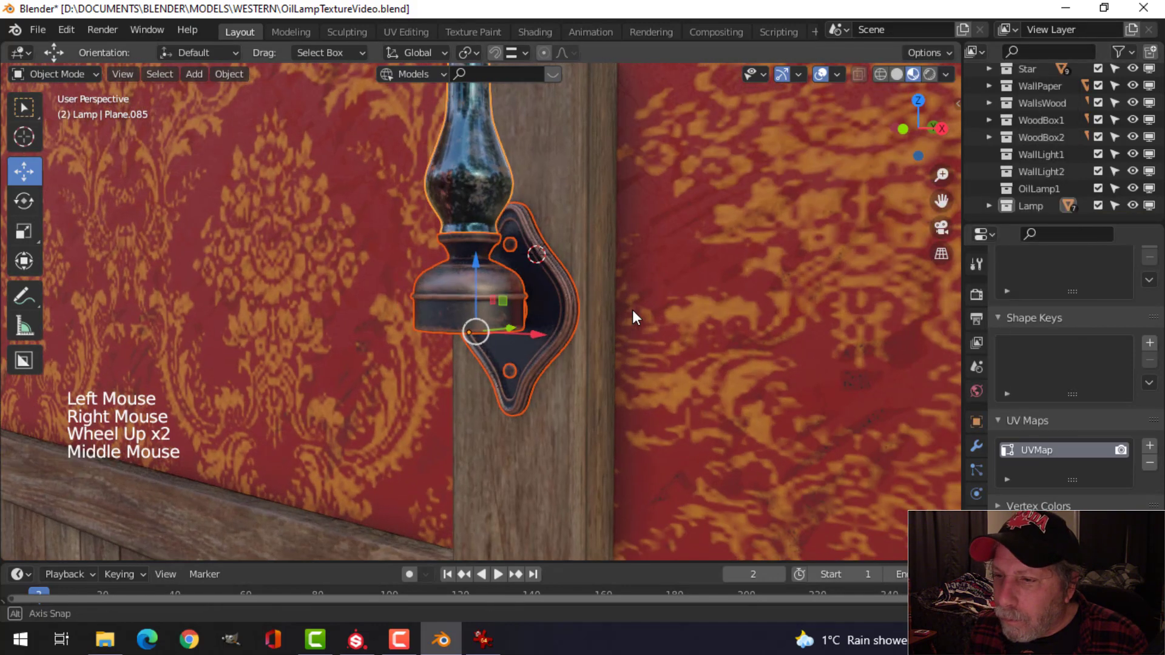
pyautogui.moveTo(539, 334); pyautogui.dragTo(528, 330)
pyautogui.moveTo(528, 330); pyautogui.dragTo(498, 369, button='middle')
pyautogui.scroll(3, 522, 349)
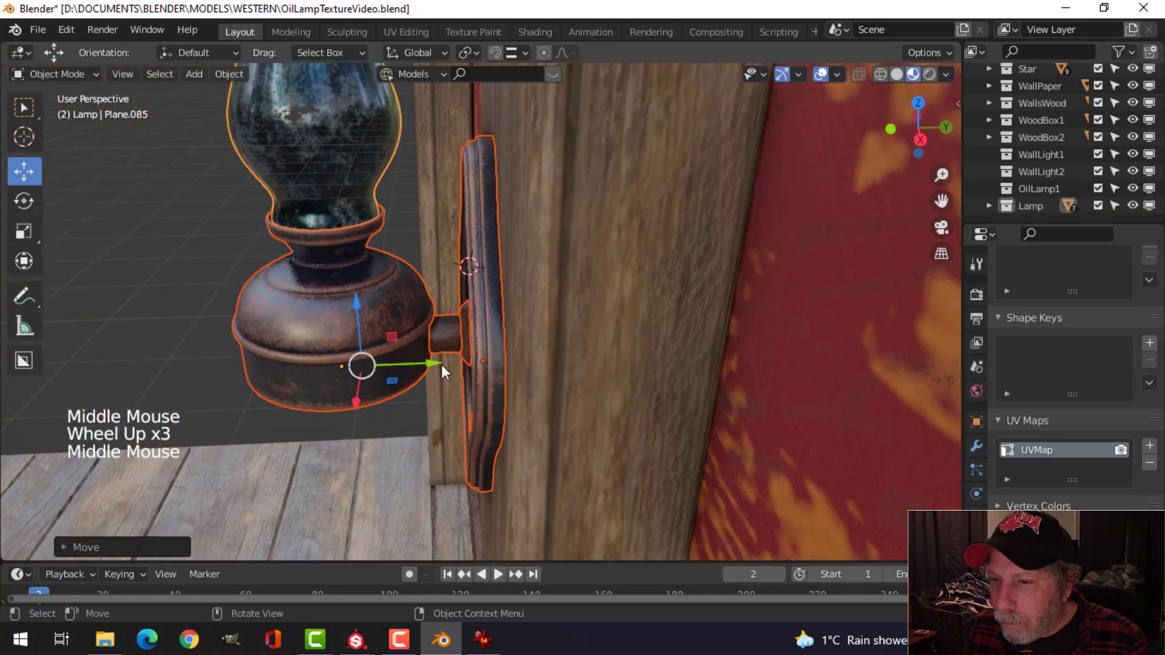
pyautogui.moveTo(442, 366); pyautogui.dragTo(448, 363)
pyautogui.scroll(-1, 525, 355)
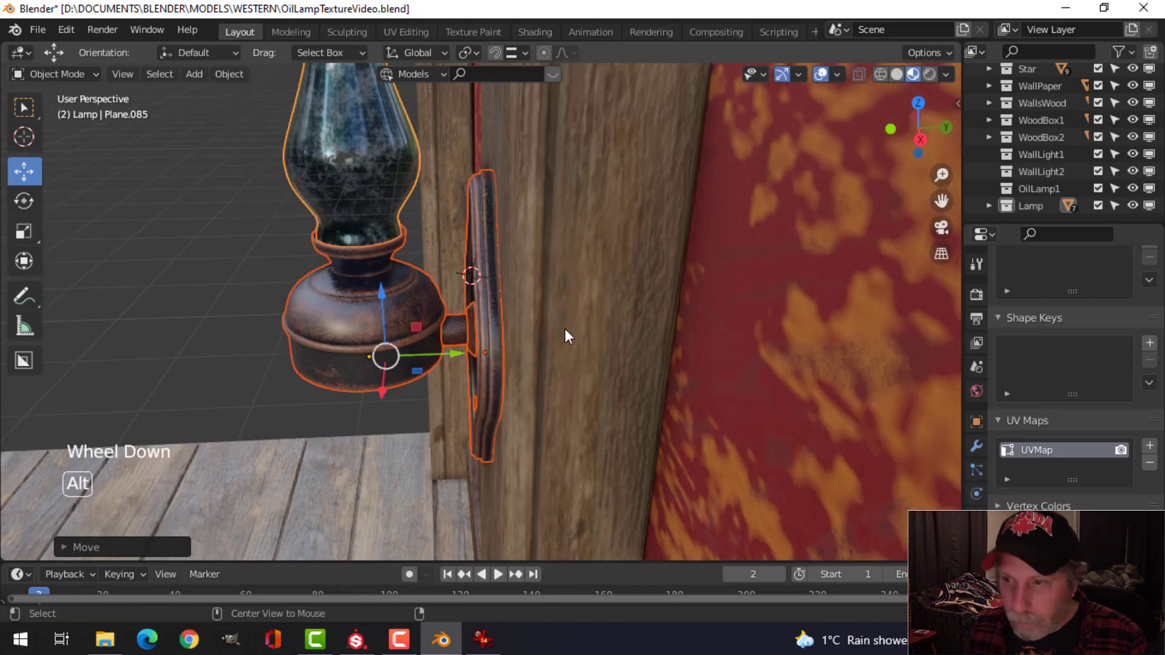
pyautogui.hotkey('alt', 'a')
# Orbit around the wall and crates to inspect the lamp mounted on the post
pyautogui.scroll(-3, 494, 349)
pyautogui.moveTo(493, 349); pyautogui.dragTo(643, 328, button='middle')
pyautogui.scroll(1, 643, 327)
pyautogui.scroll(-4, 512, 373)
pyautogui.moveTo(512, 373); pyautogui.dragTo(670, 385, button='middle')
pyautogui.scroll(4, 629, 289)
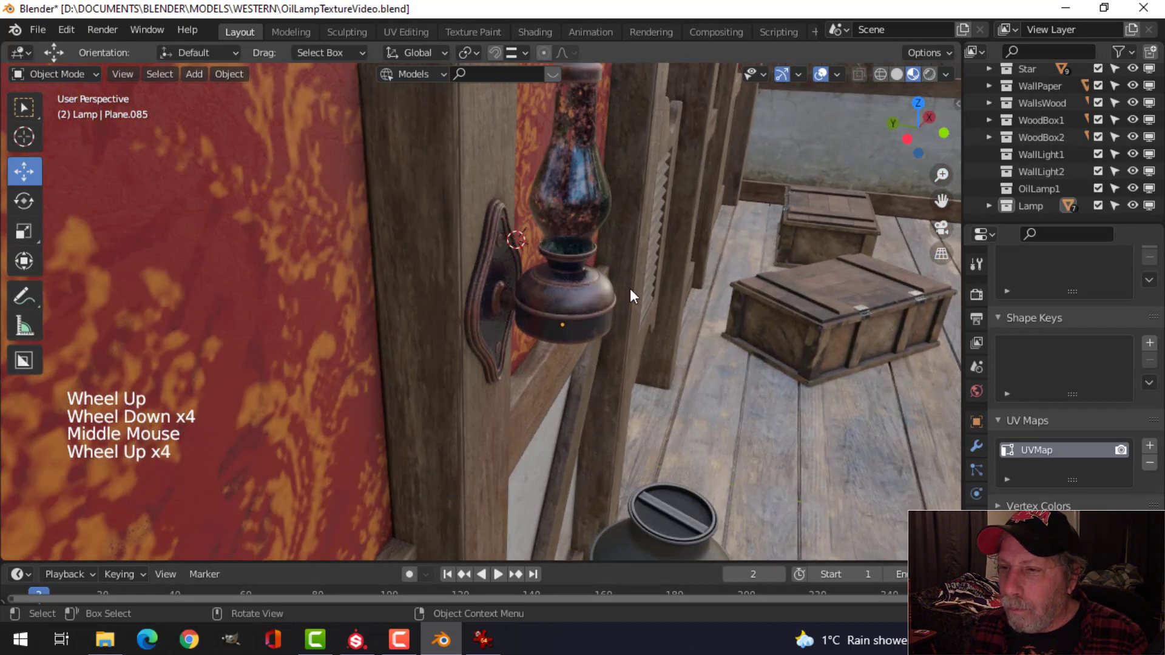
pyautogui.moveTo(630, 289); pyautogui.dragTo(557, 261, button='middle')
pyautogui.scroll(3, 619, 323)
pyautogui.scroll(-2, 621, 312)
pyautogui.scroll(-2, 570, 282)
pyautogui.scroll(3, 551, 277)
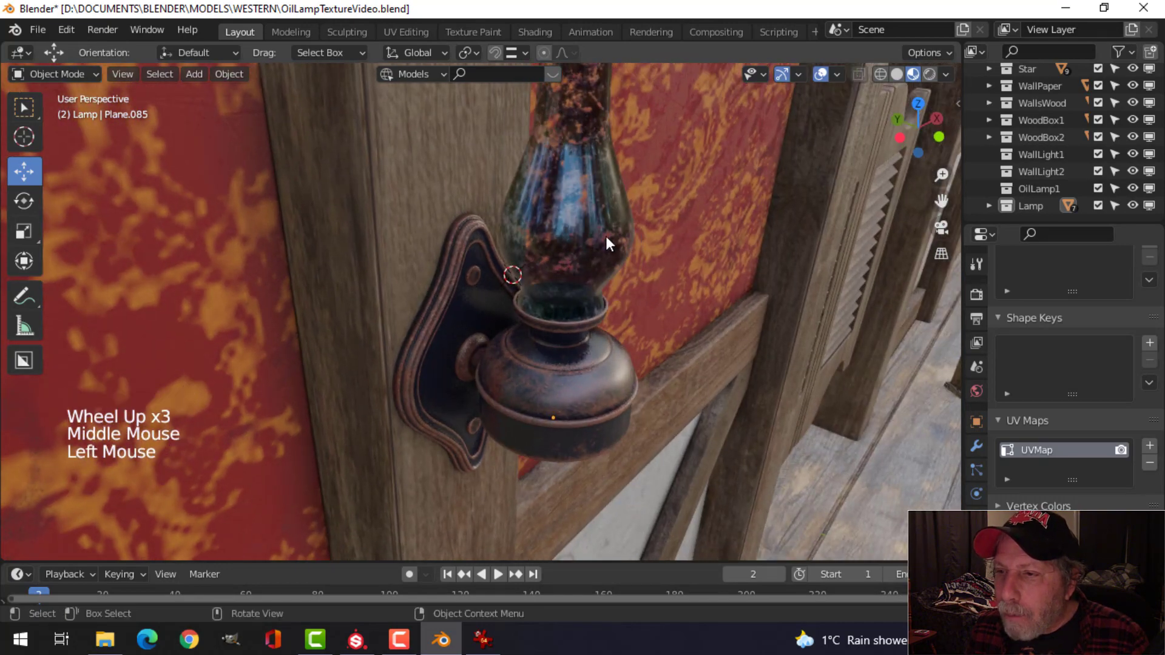
pyautogui.scroll(-3, 625, 252)
pyautogui.scroll(1, 638, 261)
pyautogui.moveTo(638, 261); pyautogui.dragTo(561, 219, button='middle')
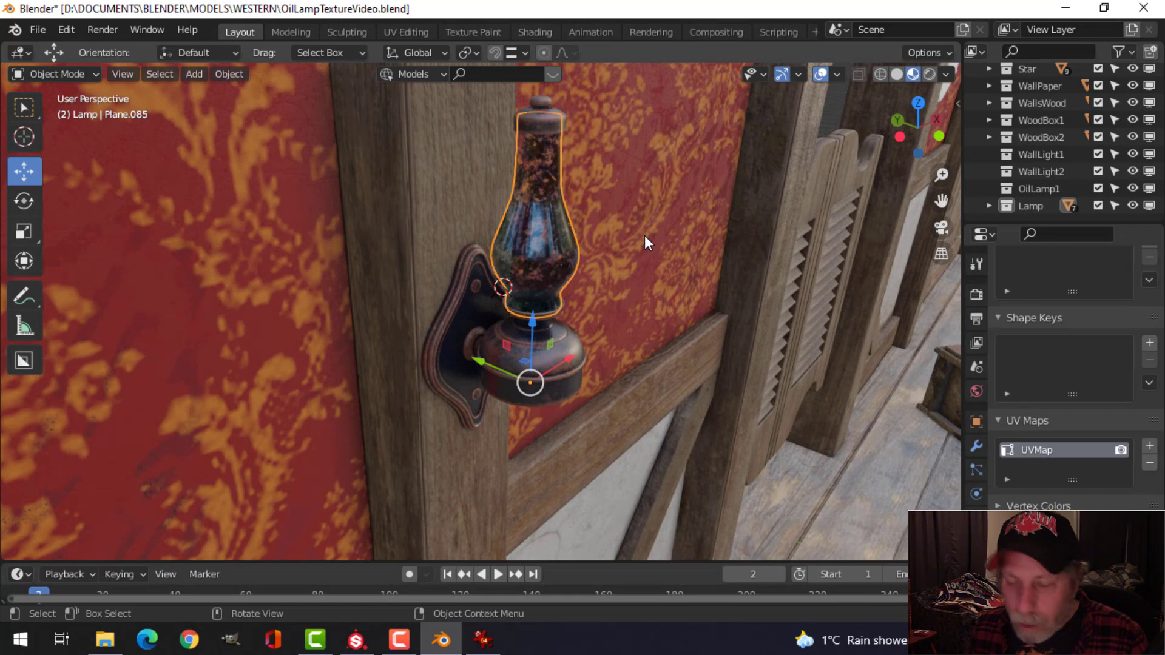
pyautogui.scroll(-1, 645, 235)
# Deselect the lamp, frame the saloon doors, and turn off the viewport gizmos
pyautogui.hotkey('alt', 'a')
pyautogui.scroll(-3, 667, 261)
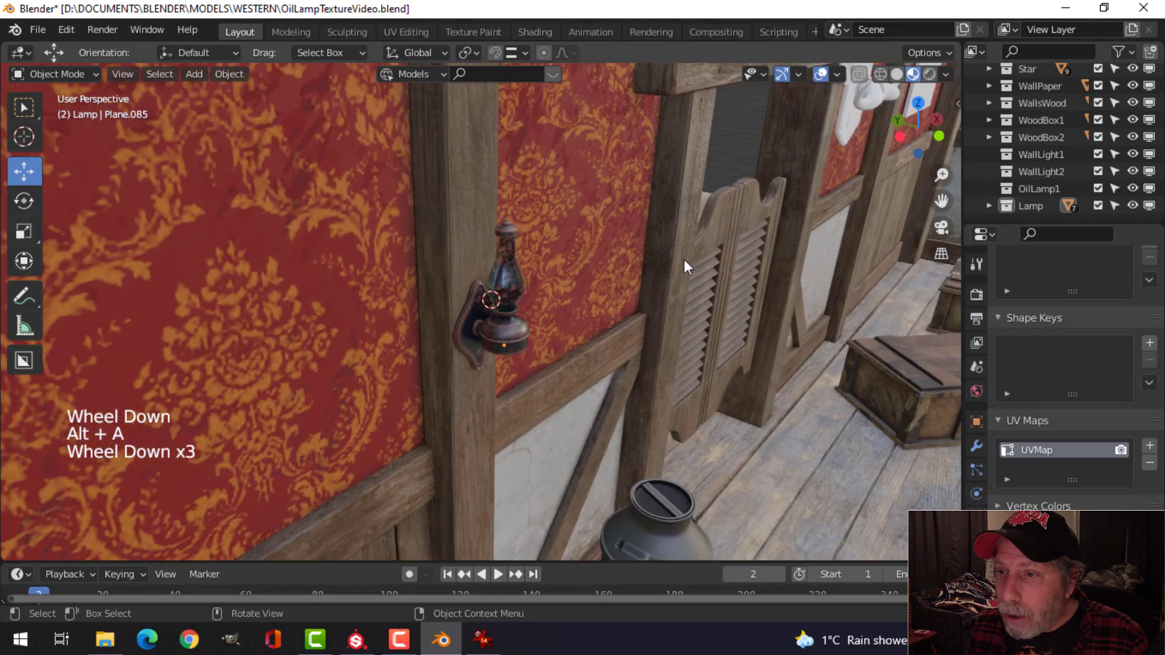
pyautogui.moveTo(683, 263); pyautogui.dragTo(603, 273, button='middle')
pyautogui.scroll(-4, 601, 303)
pyautogui.keyDown('shift'); pyautogui.moveTo(596, 315); pyautogui.dragTo(583, 291, button='middle'); pyautogui.keyUp('shift')
pyautogui.moveTo(583, 291); pyautogui.dragTo(723, 229, button='middle')
pyautogui.scroll(4, 651, 275)
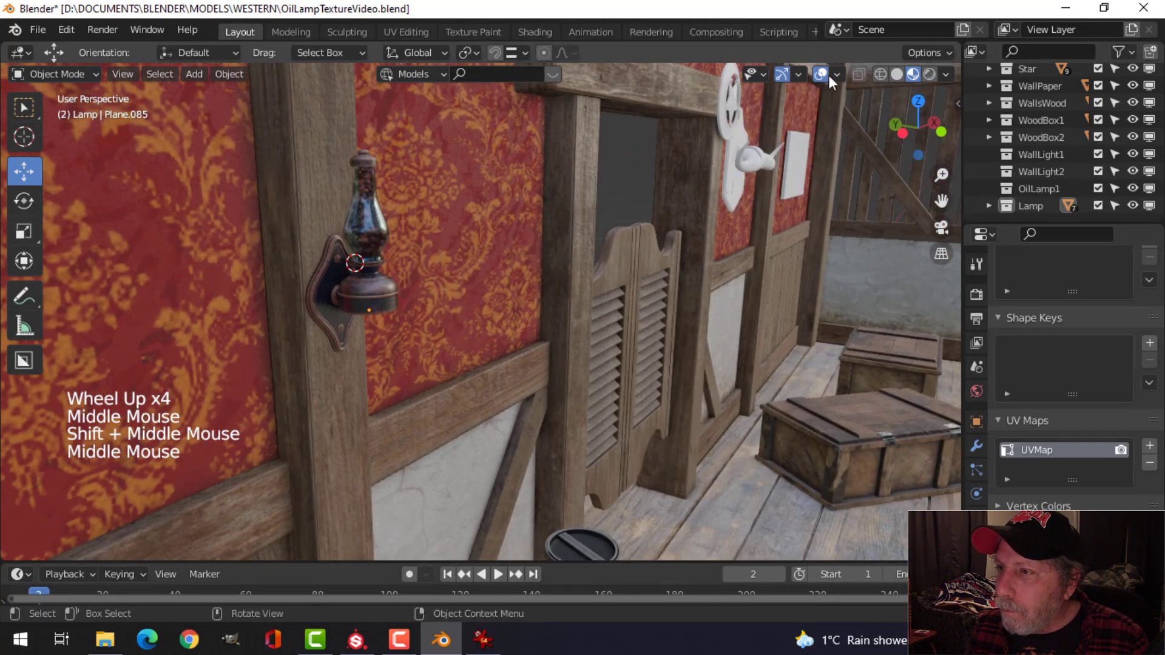
pyautogui.click(782, 74)
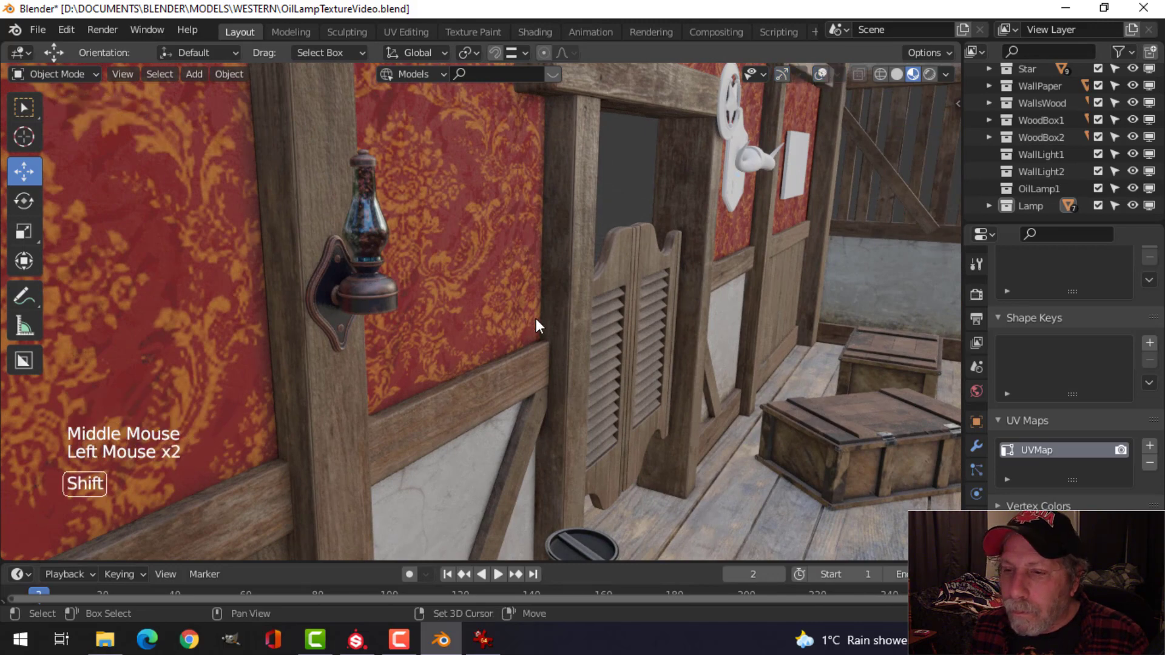
pyautogui.keyDown('shift'); pyautogui.moveTo(536, 319); pyautogui.dragTo(565, 328, button='middle'); pyautogui.keyUp('shift')
pyautogui.scroll(3, 572, 328)
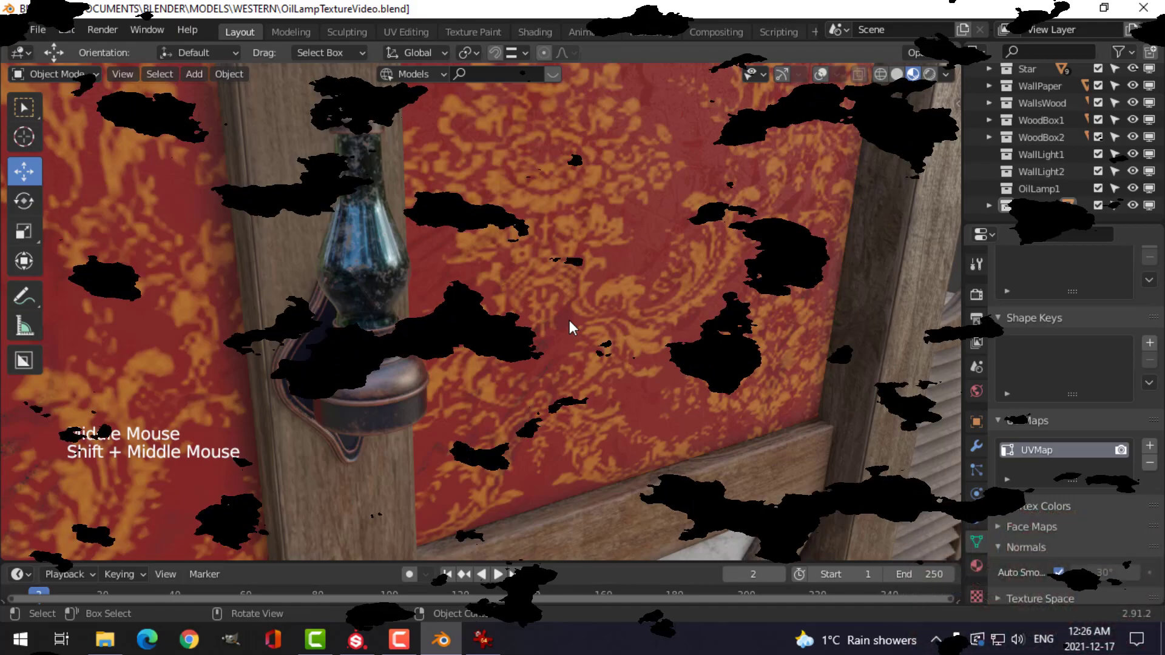